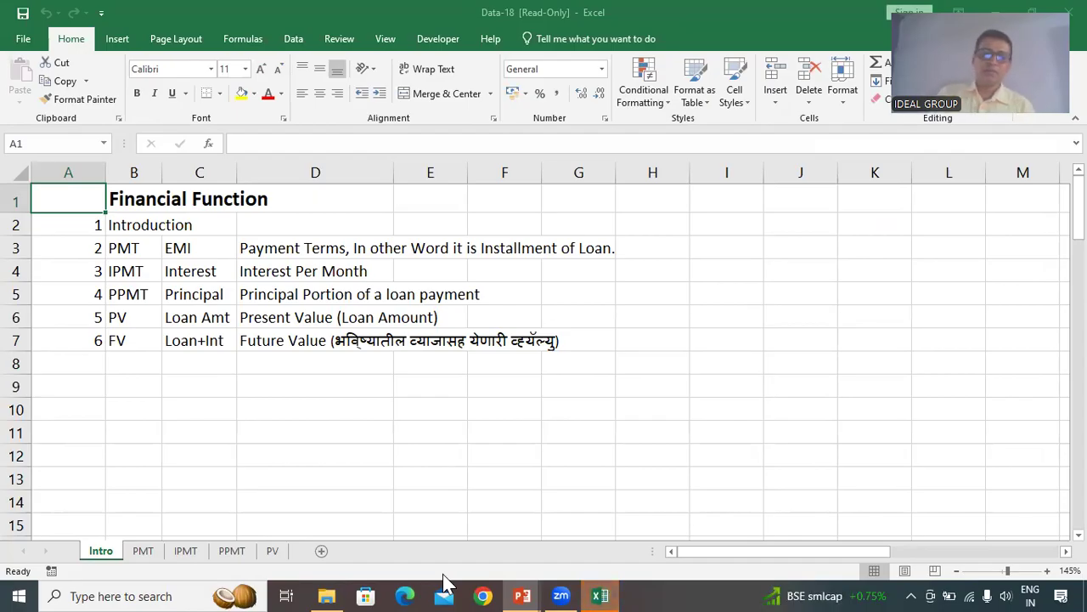
Step: Clear the EMI, After 60 Month Paid Amount and Total Interest Paid results in F7:F9 on the PMT sheet
left_click(151, 557)
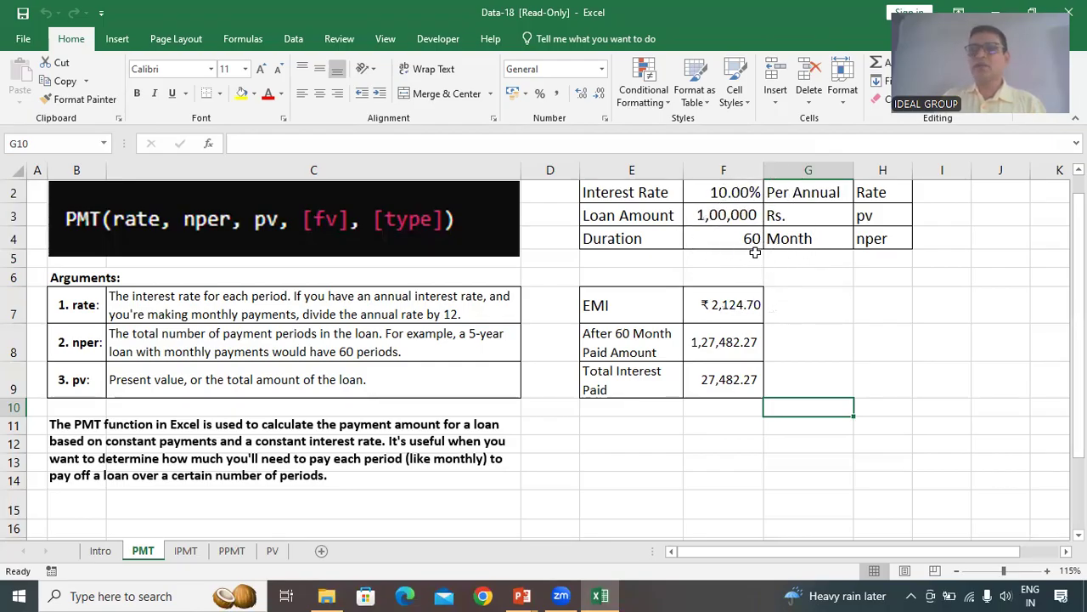
left_click_drag(710, 304, 710, 389)
key("Delete")
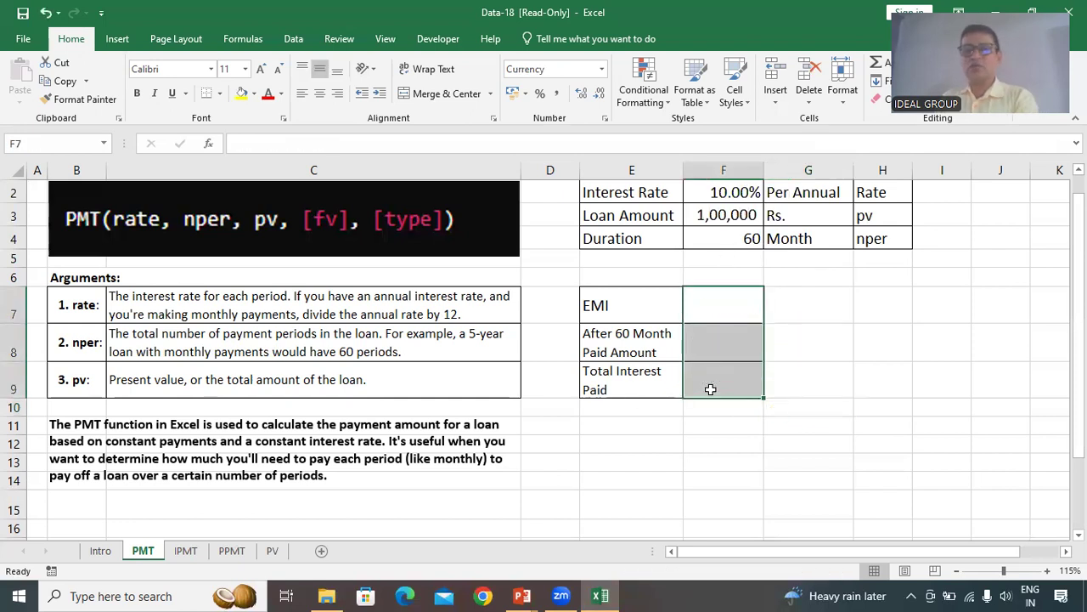
Step: Begin a PMT formula in the EMI cell F7 with the monthly rate F2/12 as its first argument
left_click(727, 313)
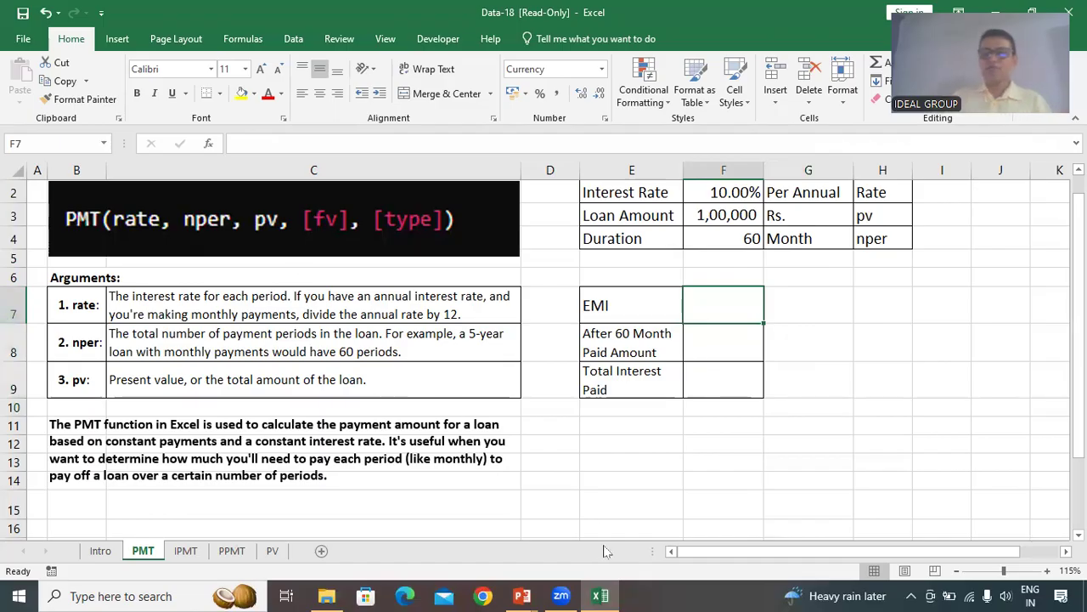
type("=")
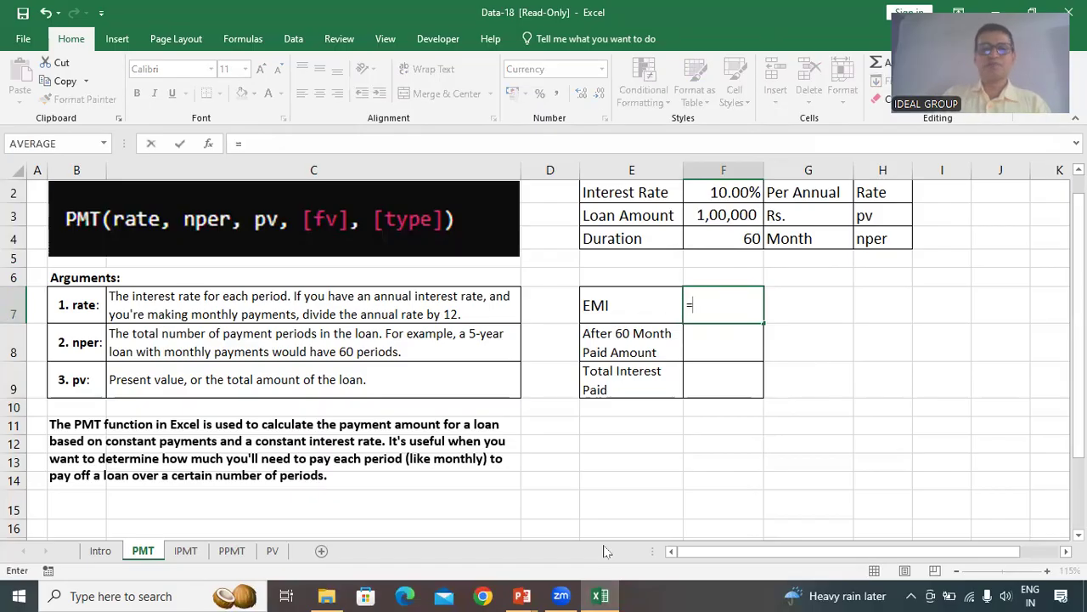
type("PT")
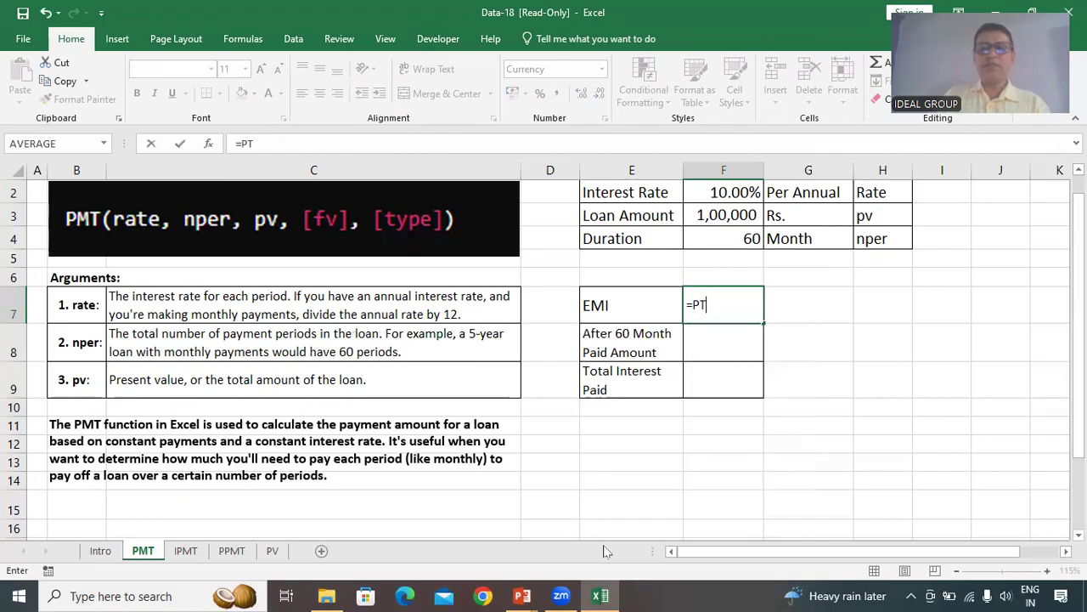
key("BackSpace")
type("MT")
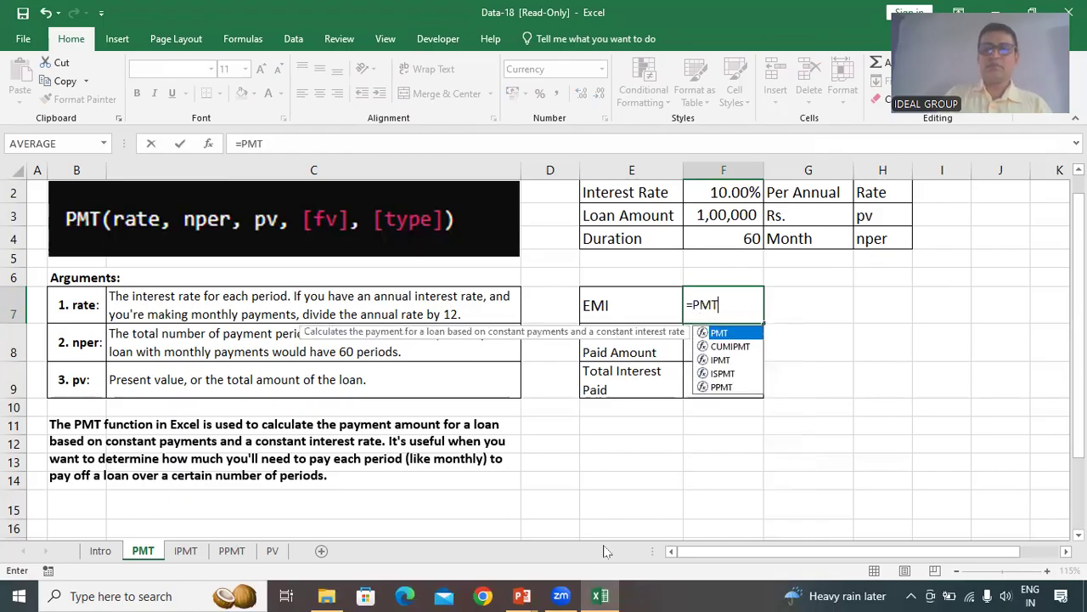
type("(")
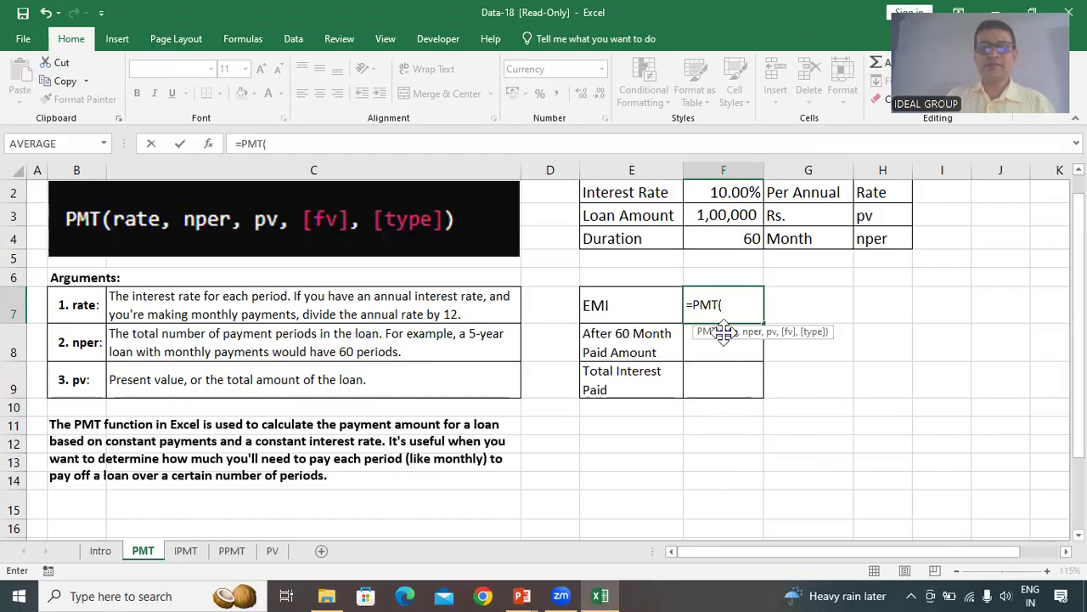
left_click(740, 191)
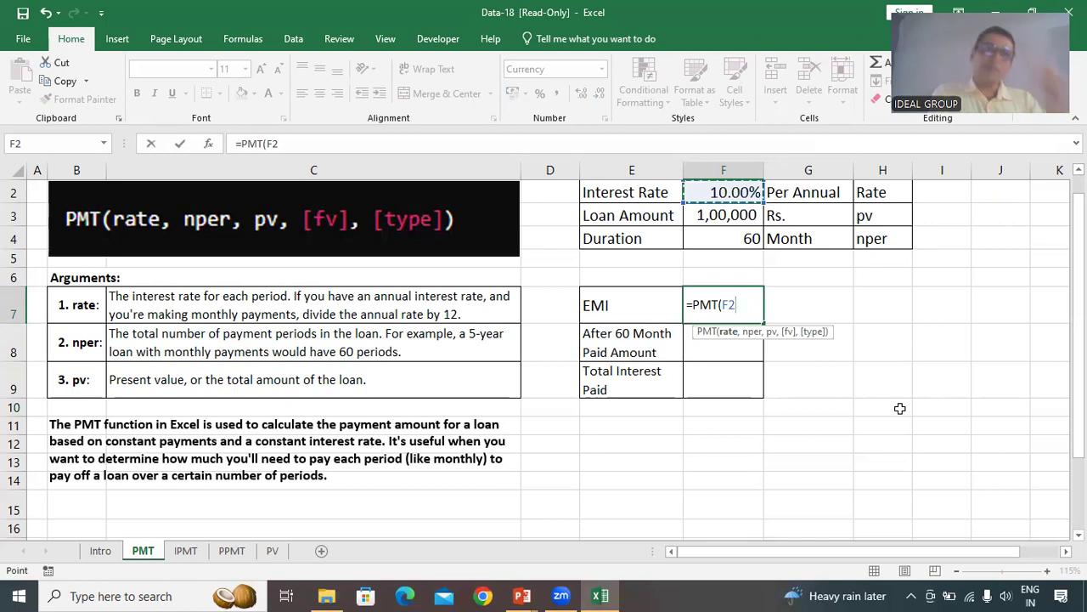
type("/12")
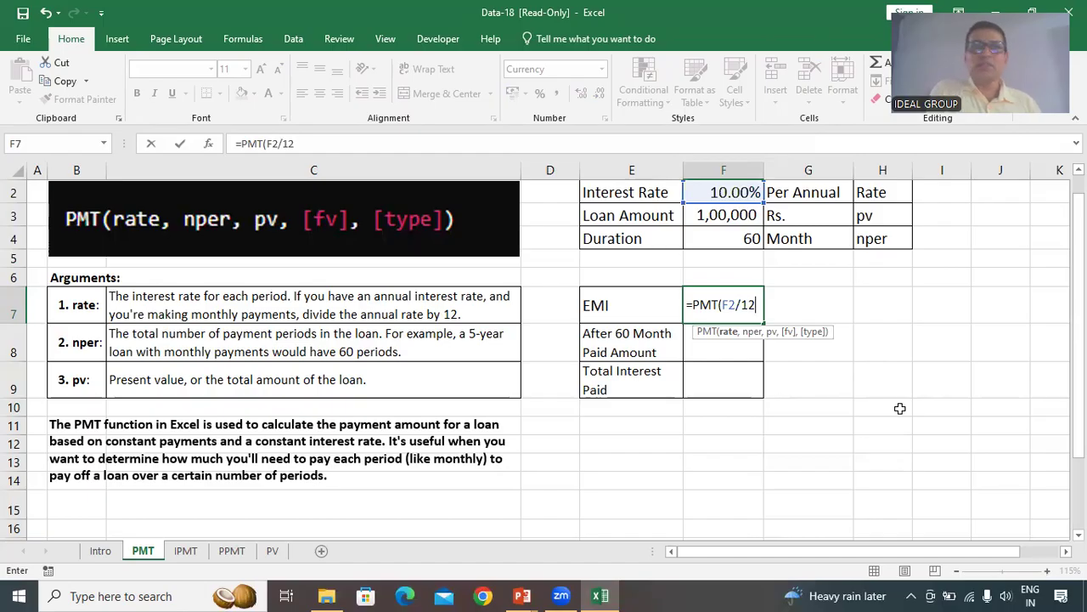
Step: Add the duration F4 as nper and the loan amount F3 as pv, and close the PMT formula
type(",")
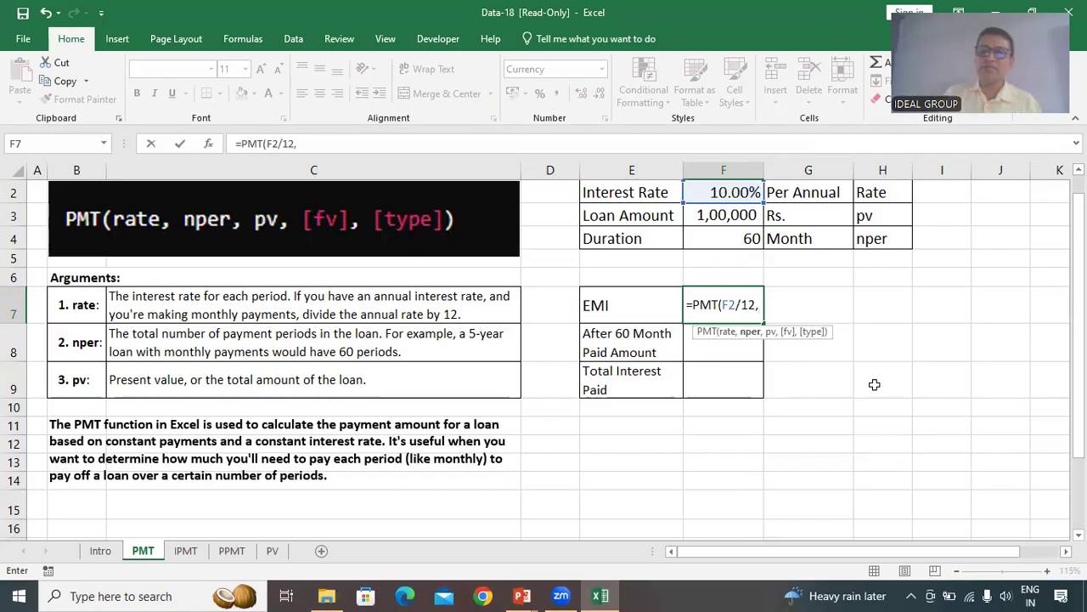
left_click(747, 340)
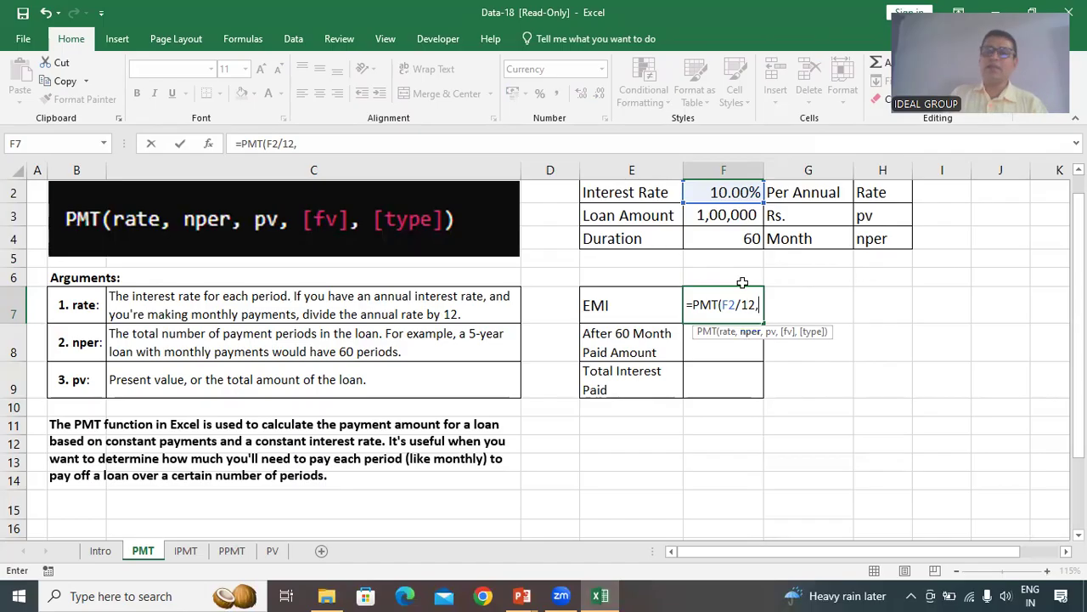
key("ctrl")
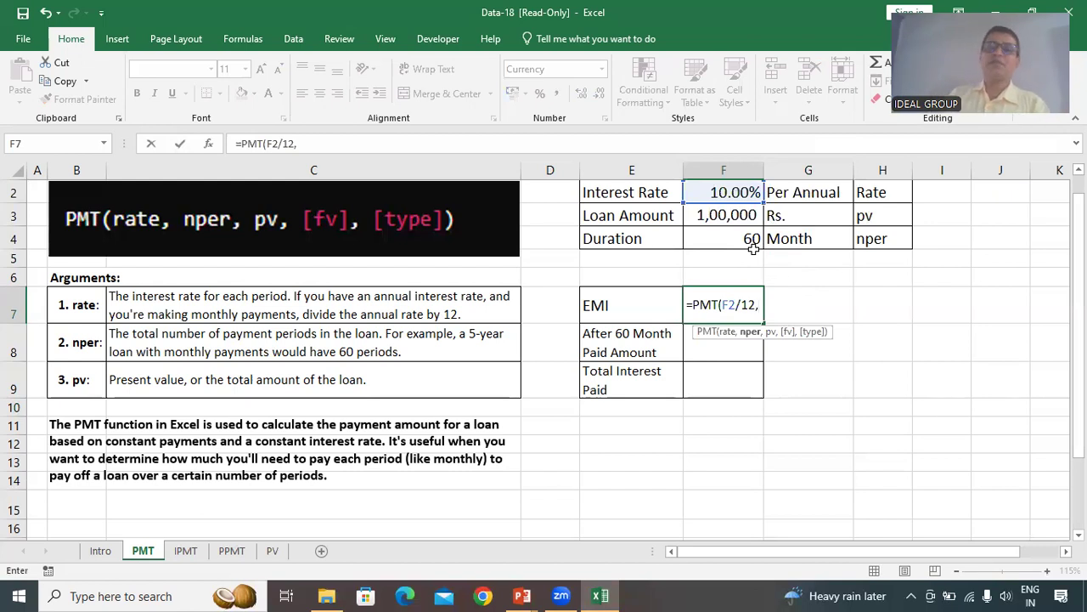
key("ctrl")
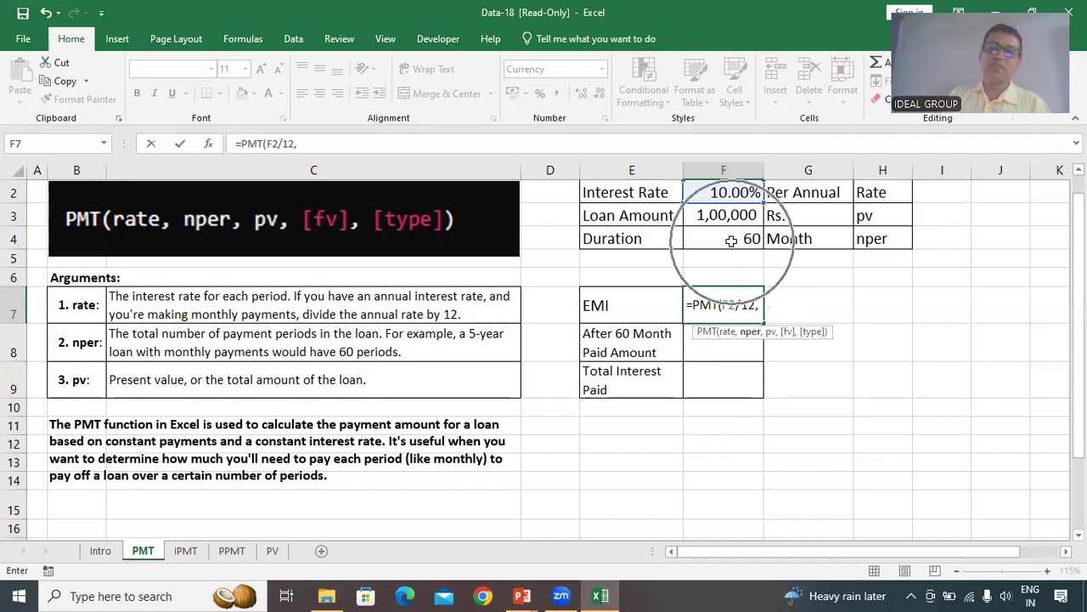
left_click(731, 241)
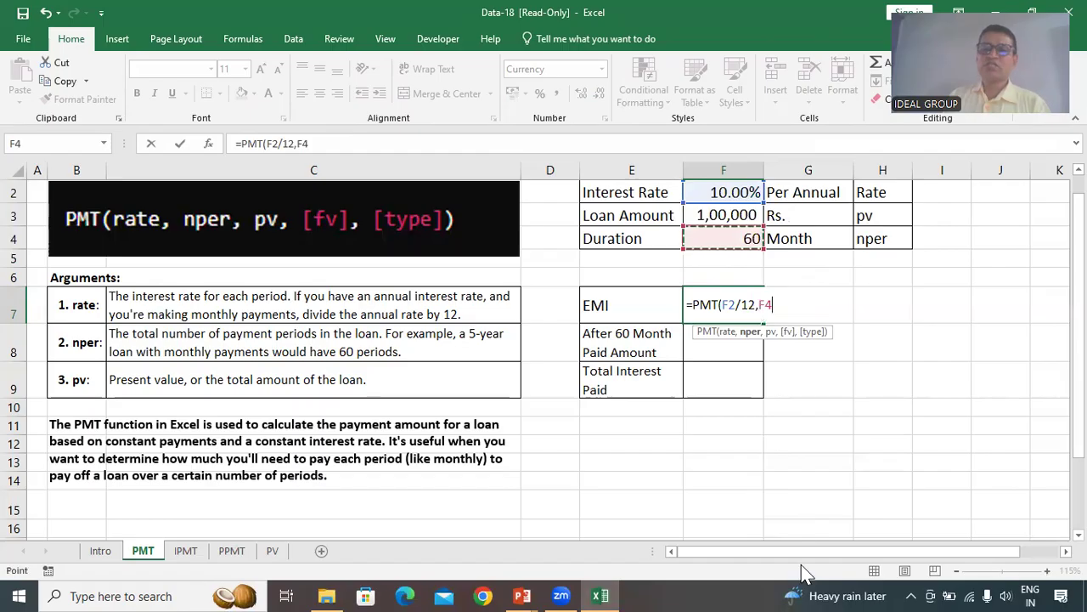
type(",")
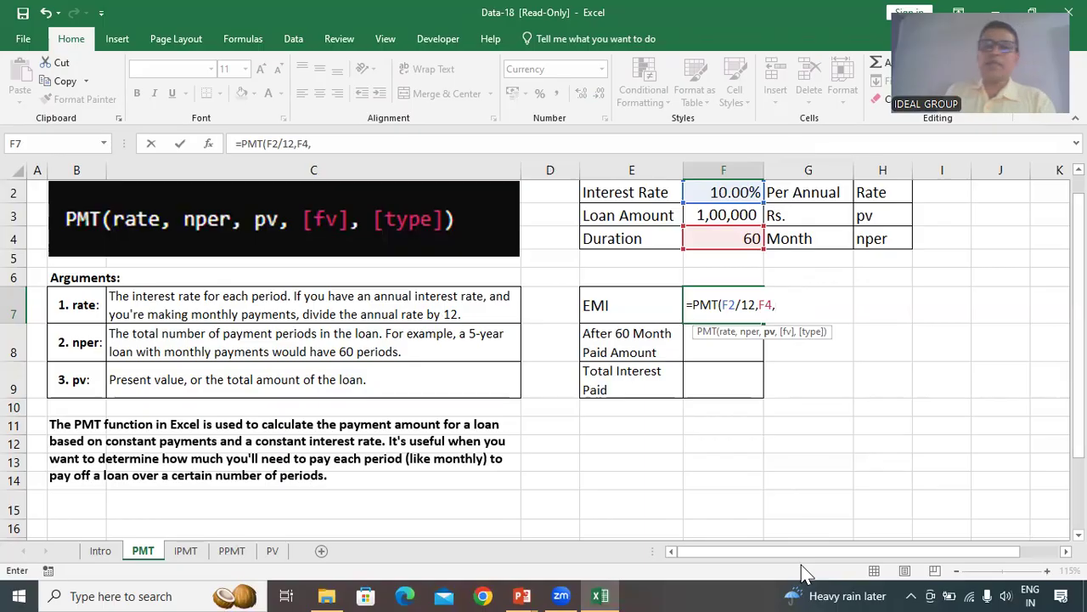
left_click(748, 215)
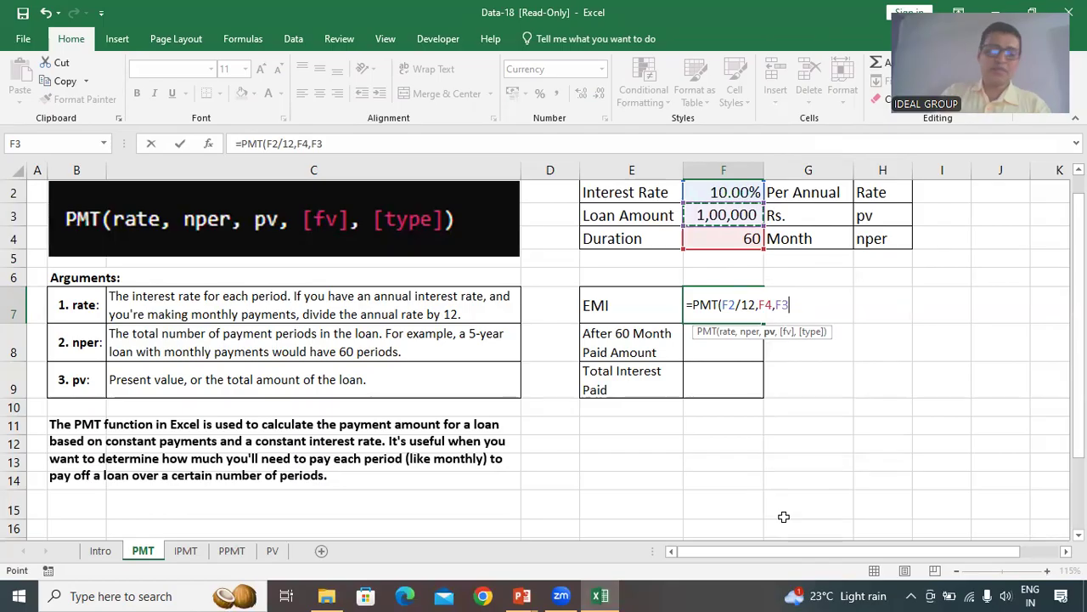
type(")")
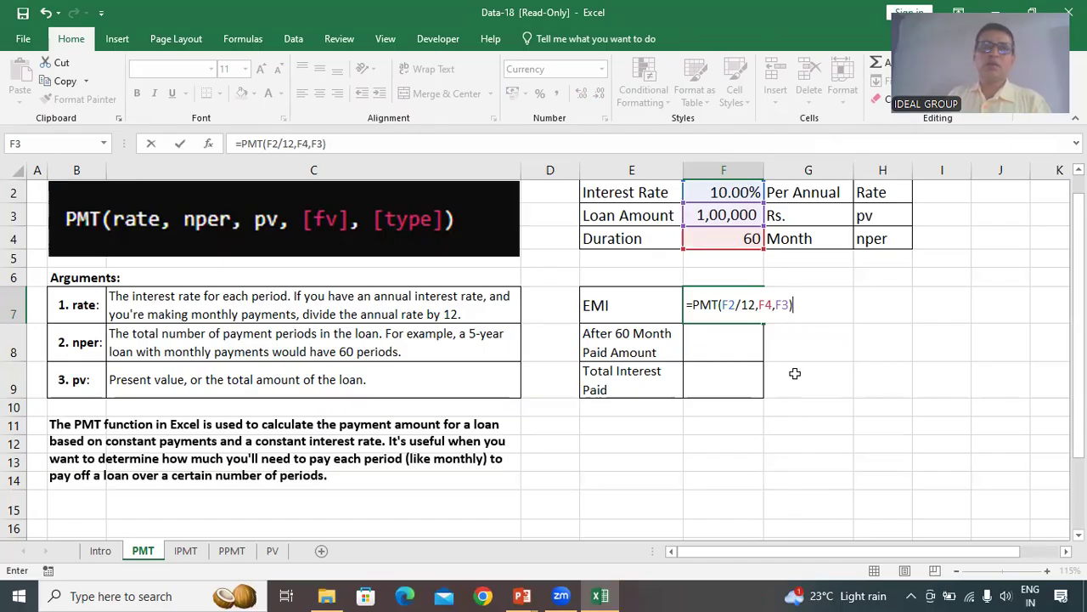
Step: Make the pv argument negative so the EMI formula reads =PMT(F2/12,F4,-F3), and commit it
left_click(777, 308)
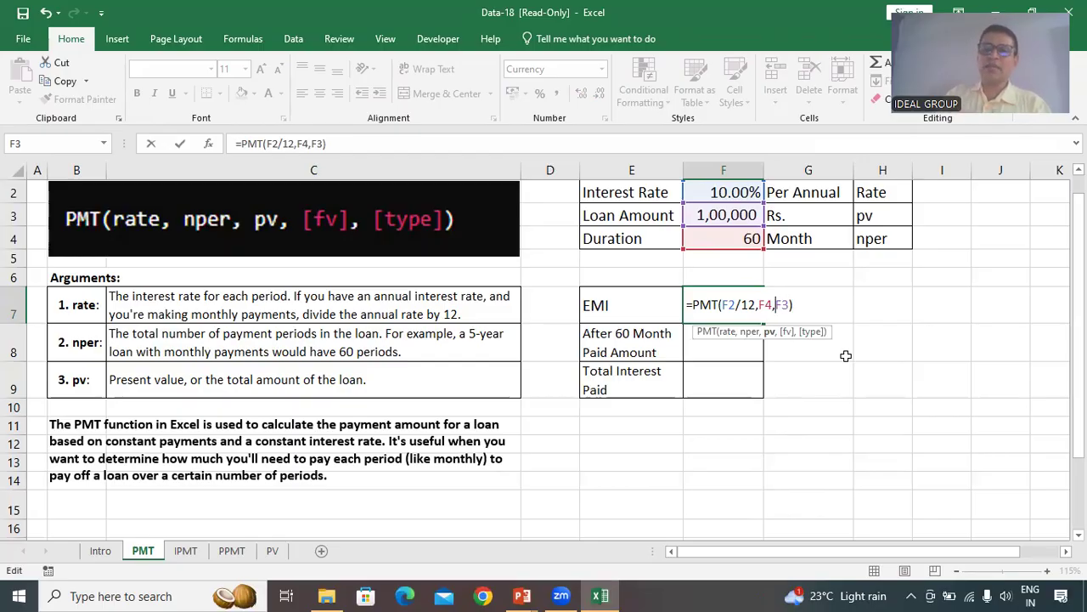
type("-")
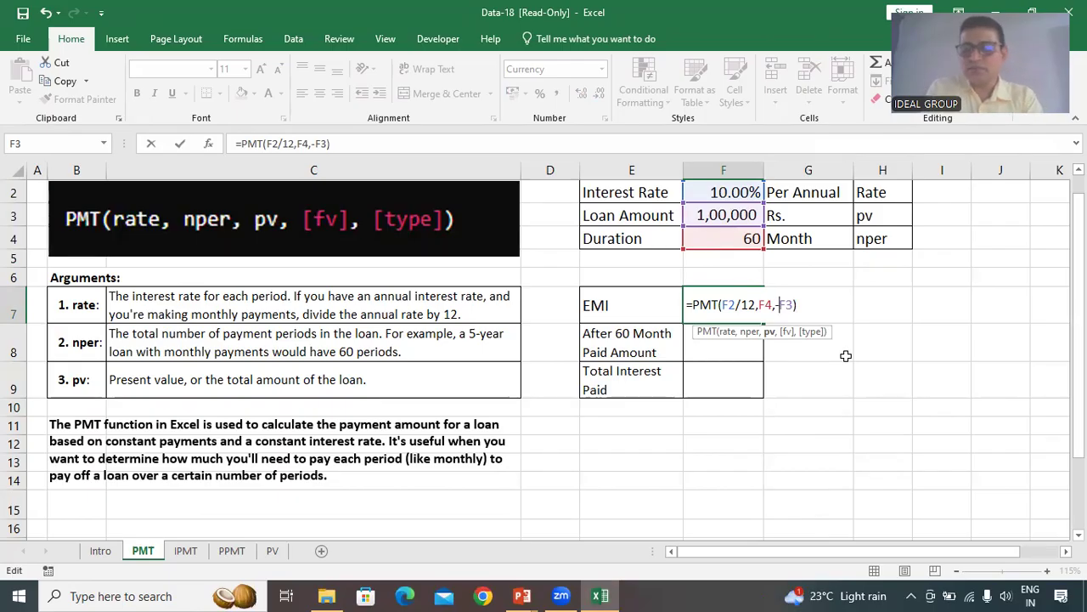
key("Return")
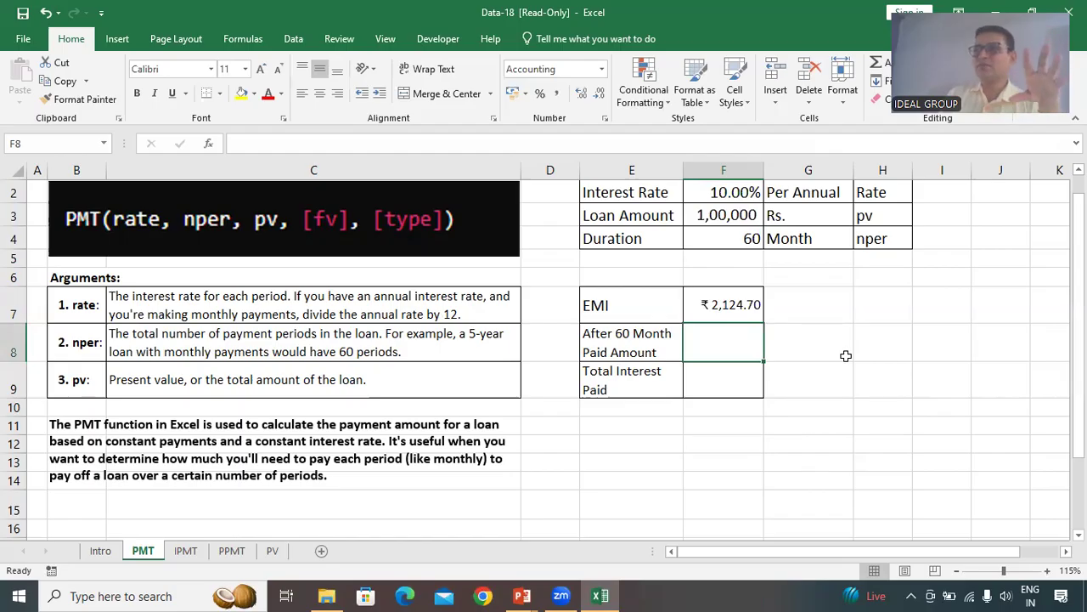
Step: Calculate the amount paid after 60 months in F8 with the formula =F4*F7
type("=")
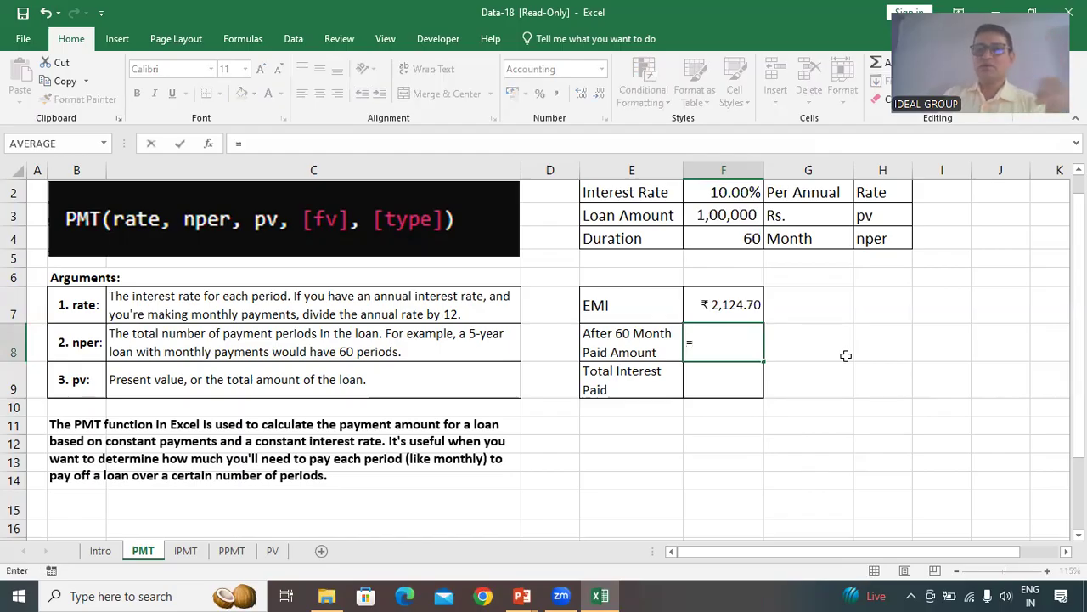
left_click(711, 240)
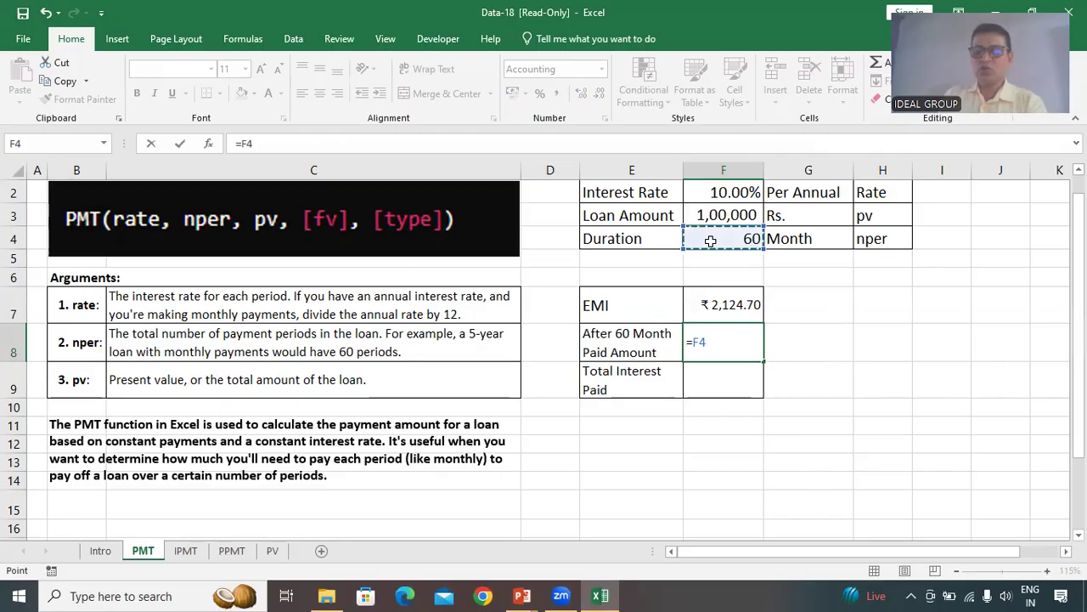
type("*")
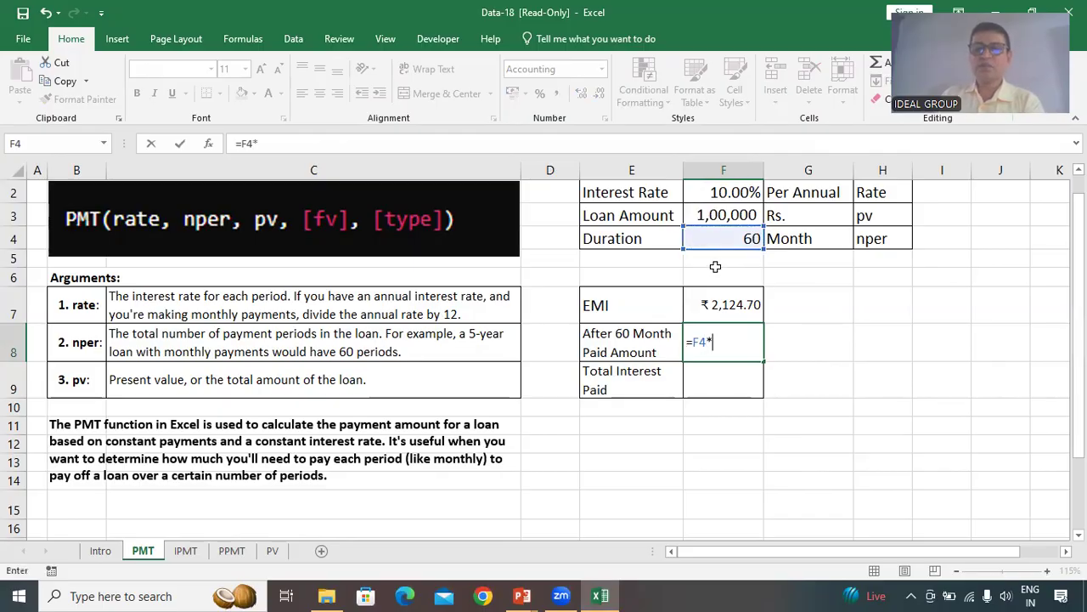
left_click(733, 306)
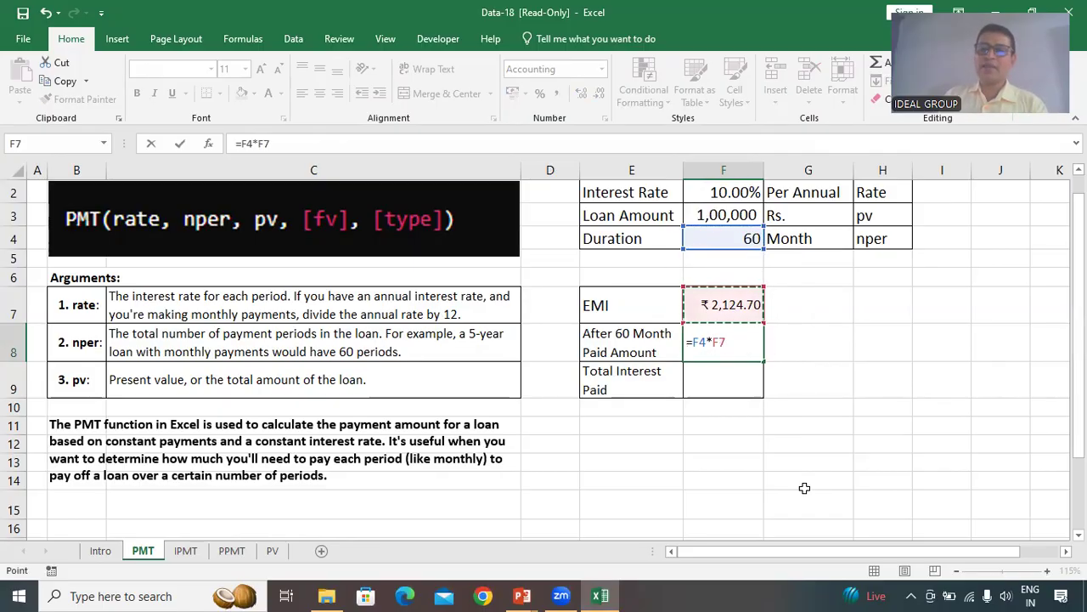
key("Return")
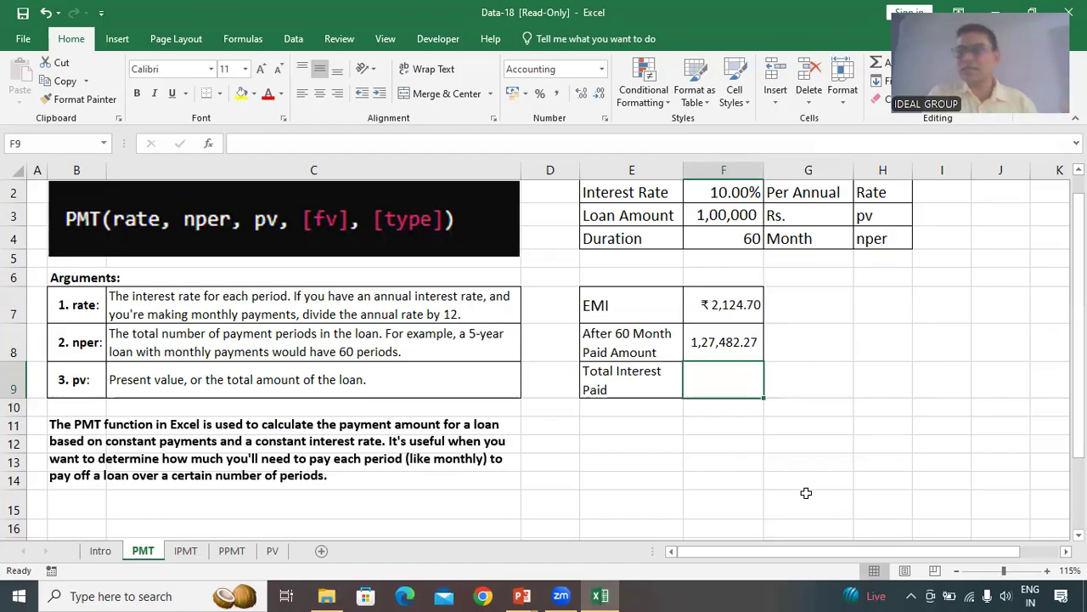
Step: Calculate the total interest paid in F9 by subtracting the loan amount, using the formula =F8-F3
type("=")
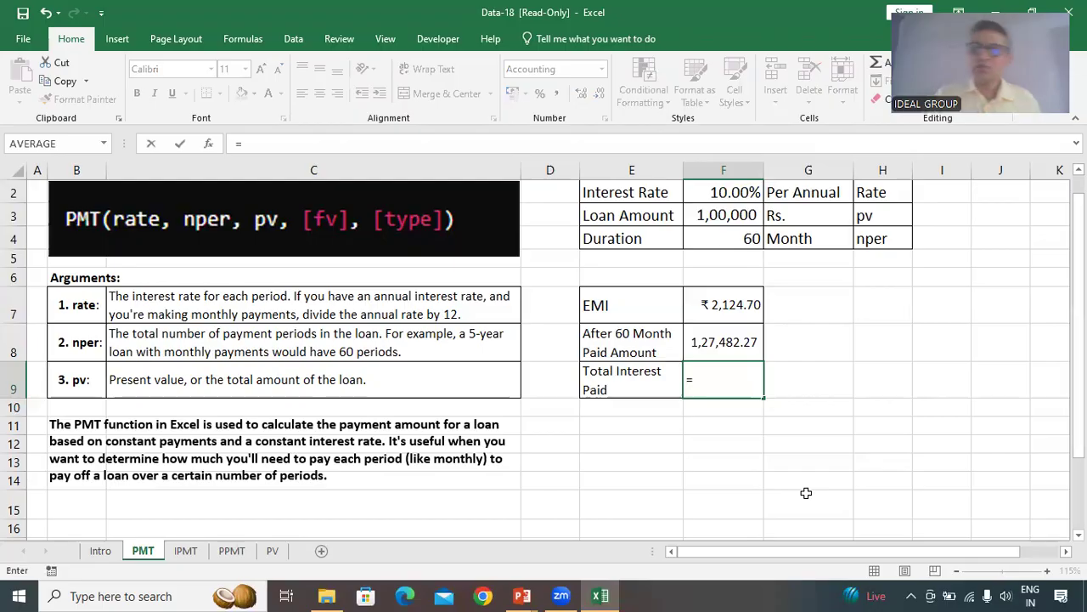
left_click(732, 343)
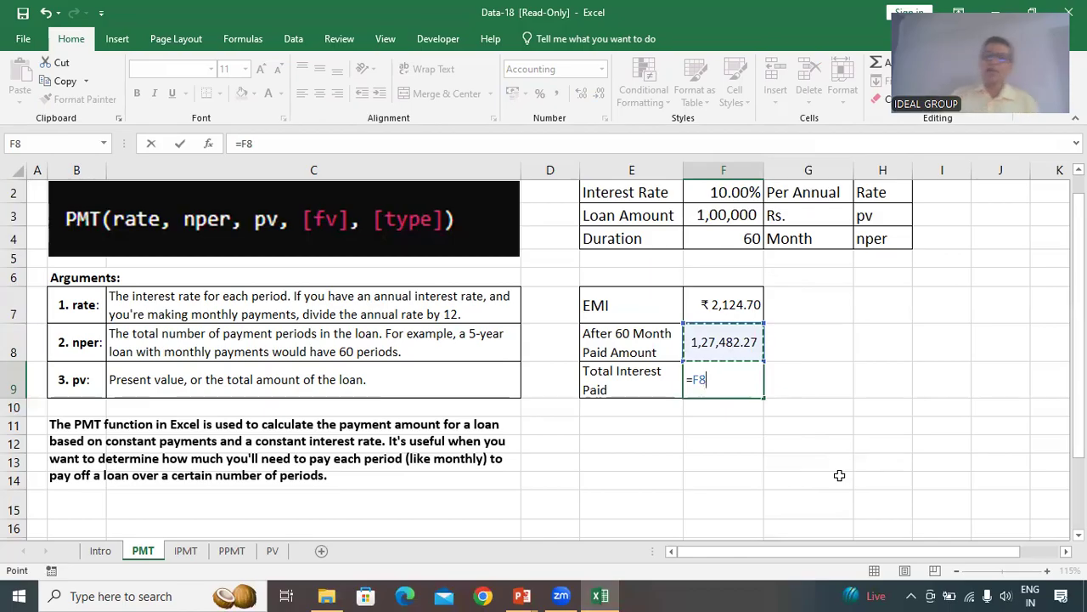
type("-")
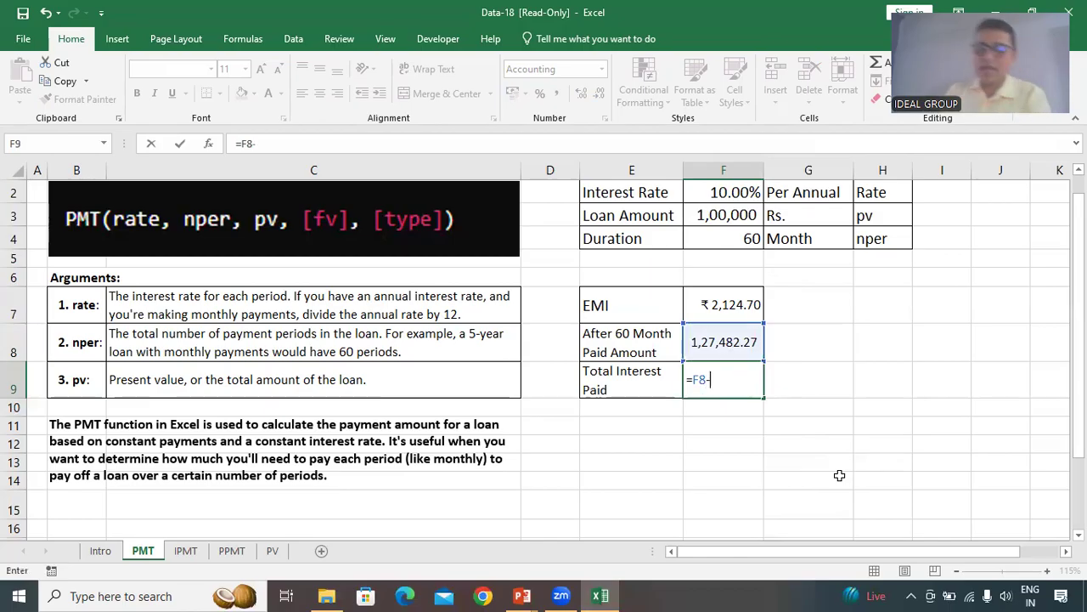
left_click(736, 216)
key("Return")
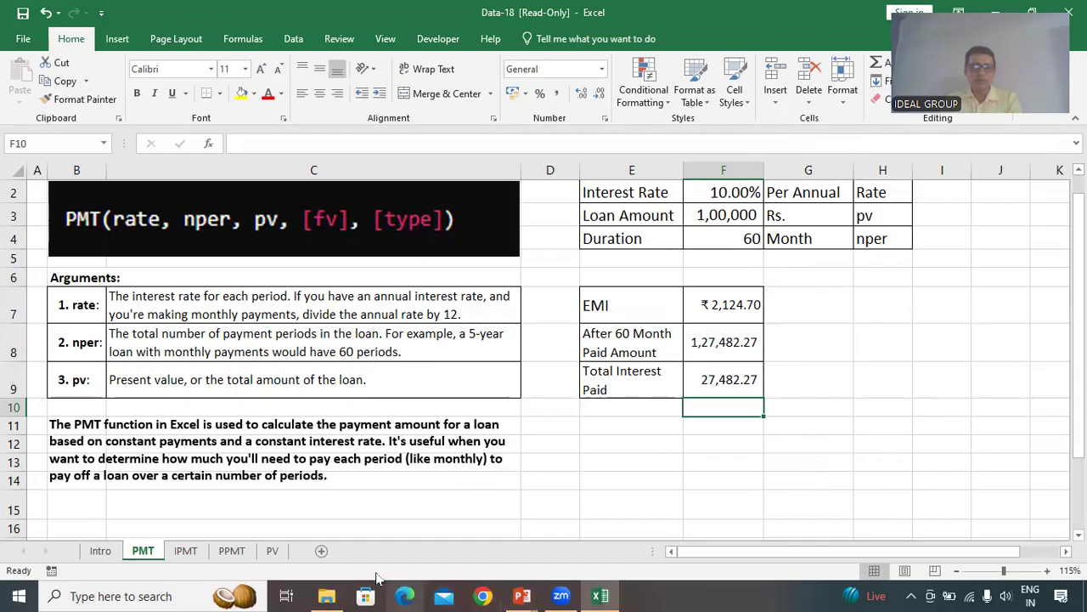
Step: Clear the monthly Interest values for months 1 to 10 in I3:I12 on the IPMT sheet
left_click(192, 558)
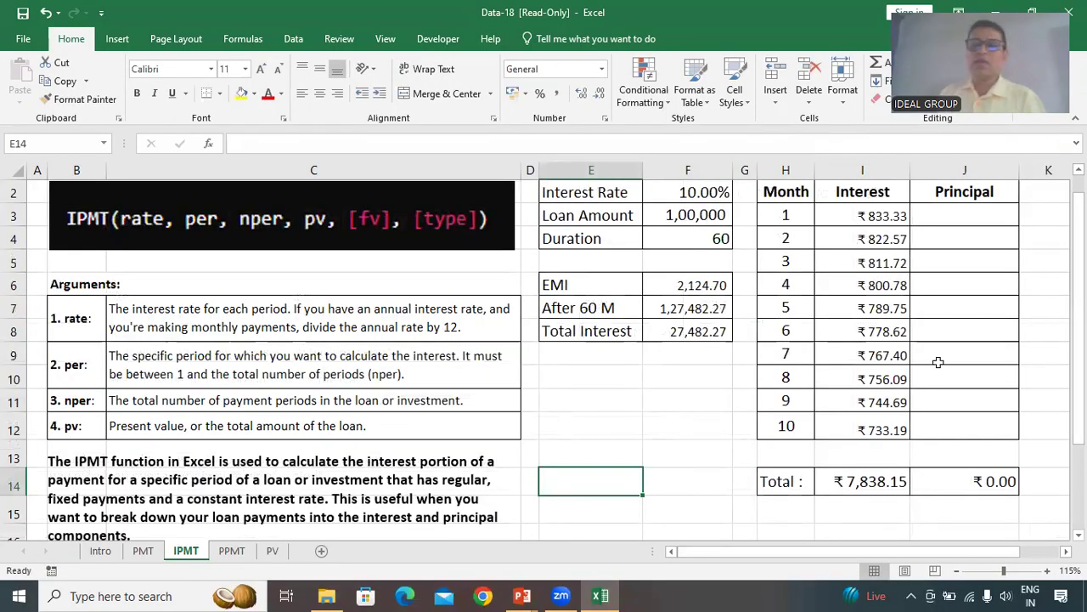
left_click_drag(879, 217, 900, 429)
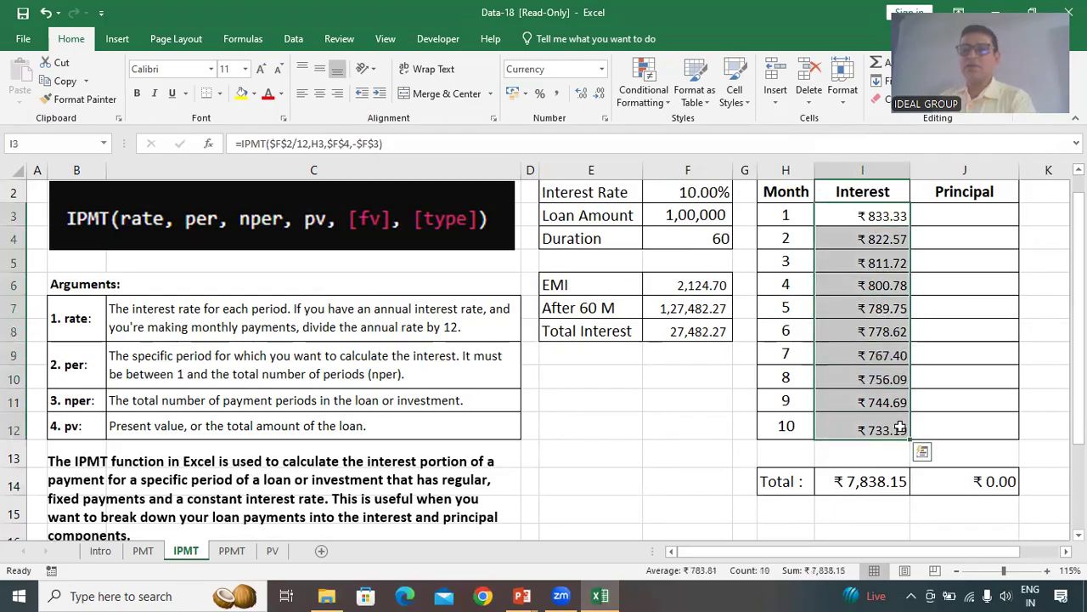
key("Delete")
left_click(670, 510)
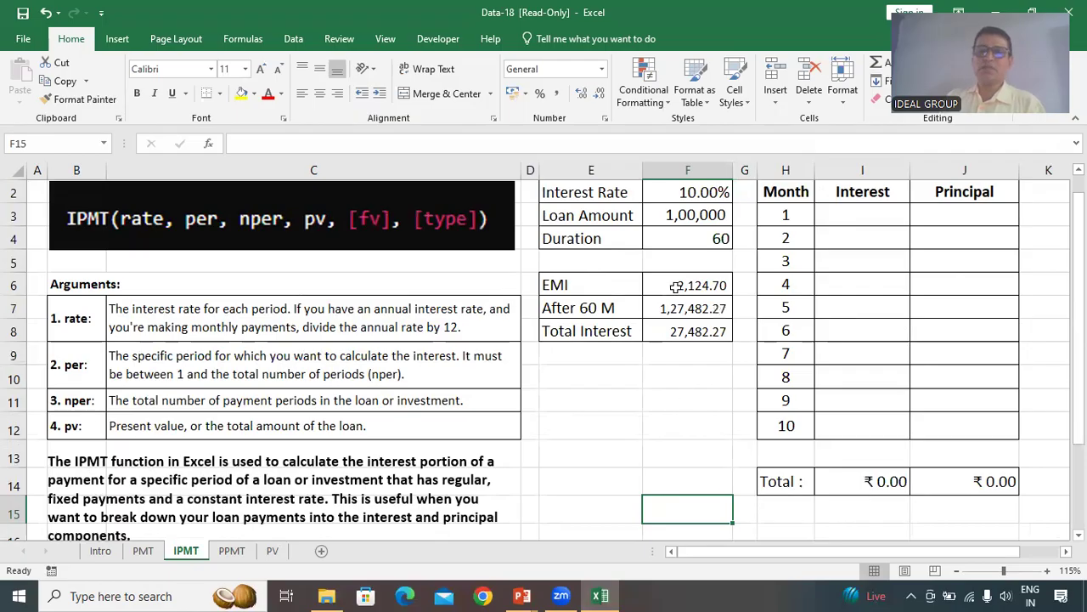
left_click(704, 335)
left_click(685, 309)
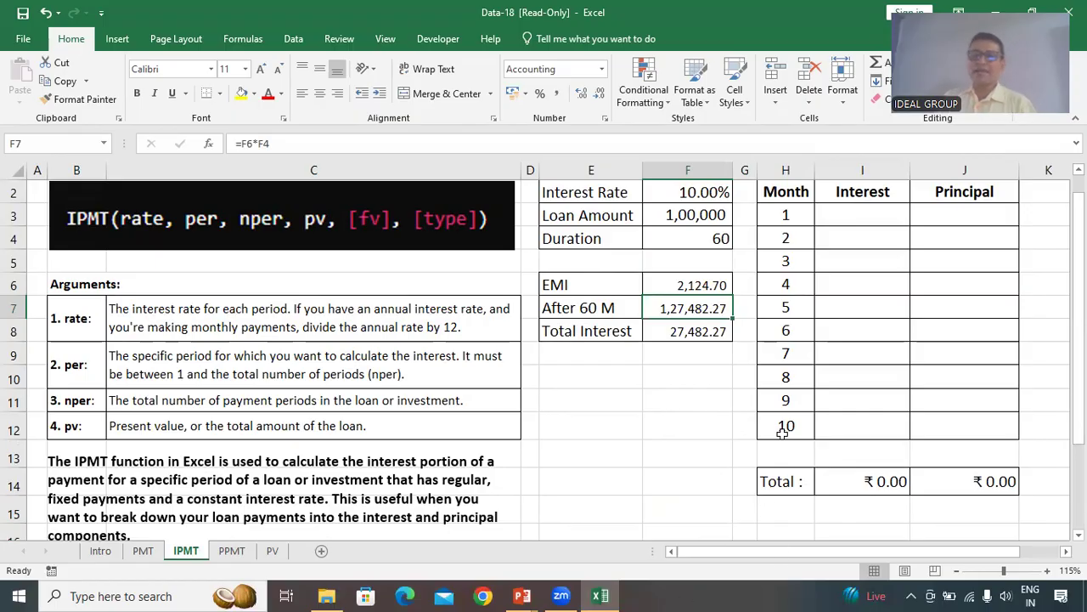
left_click(703, 284)
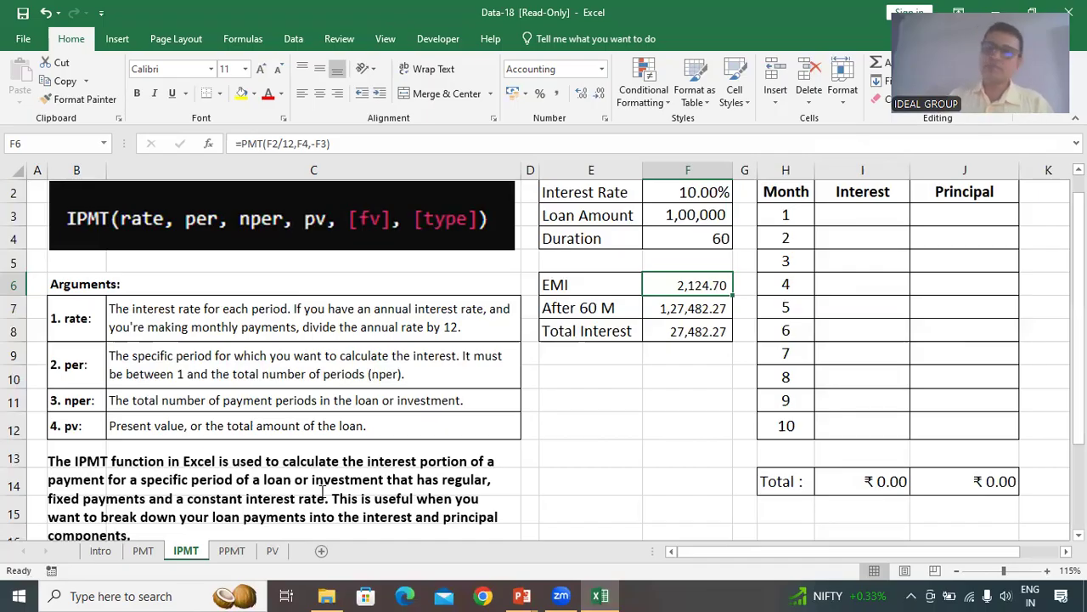
Step: Start the month 1 Interest formula in I3 with IPMT, using the absolute interest rate reference divided by 12, $F$2/12
left_click(882, 217)
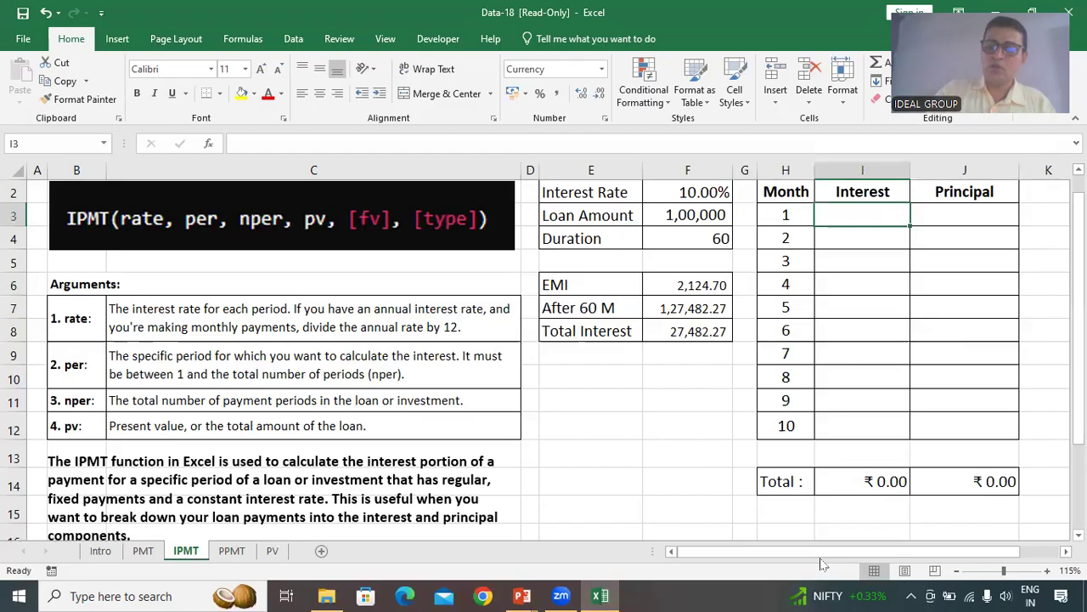
type("=I")
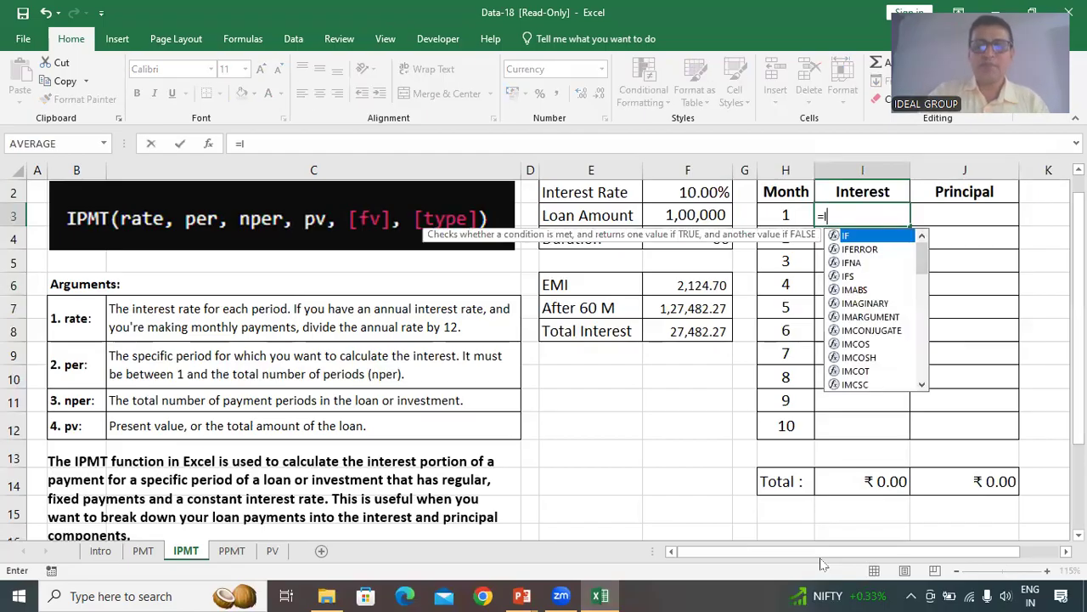
type("PMT")
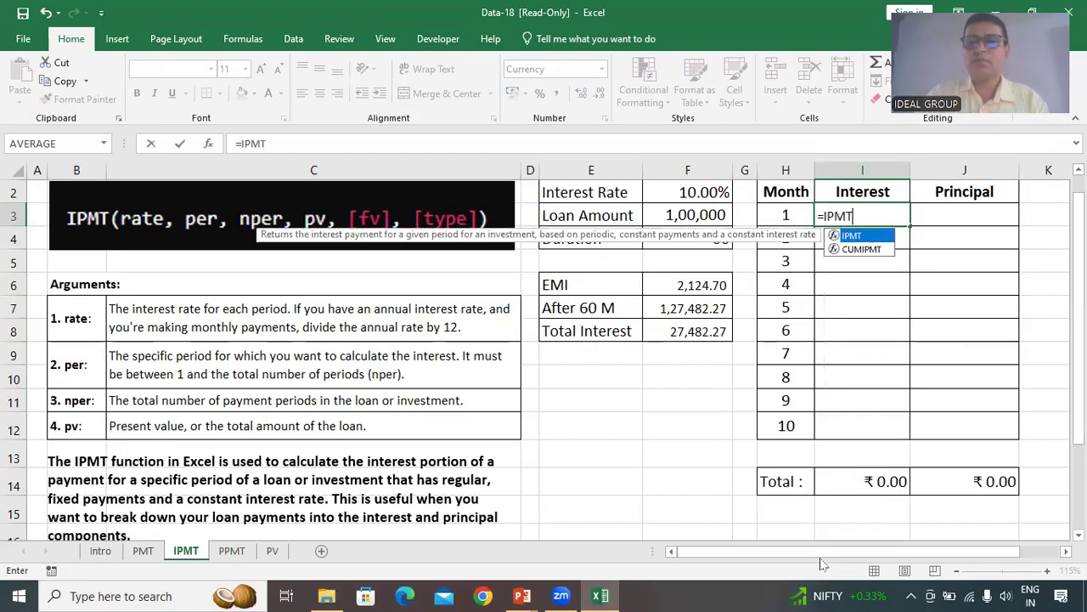
type("(")
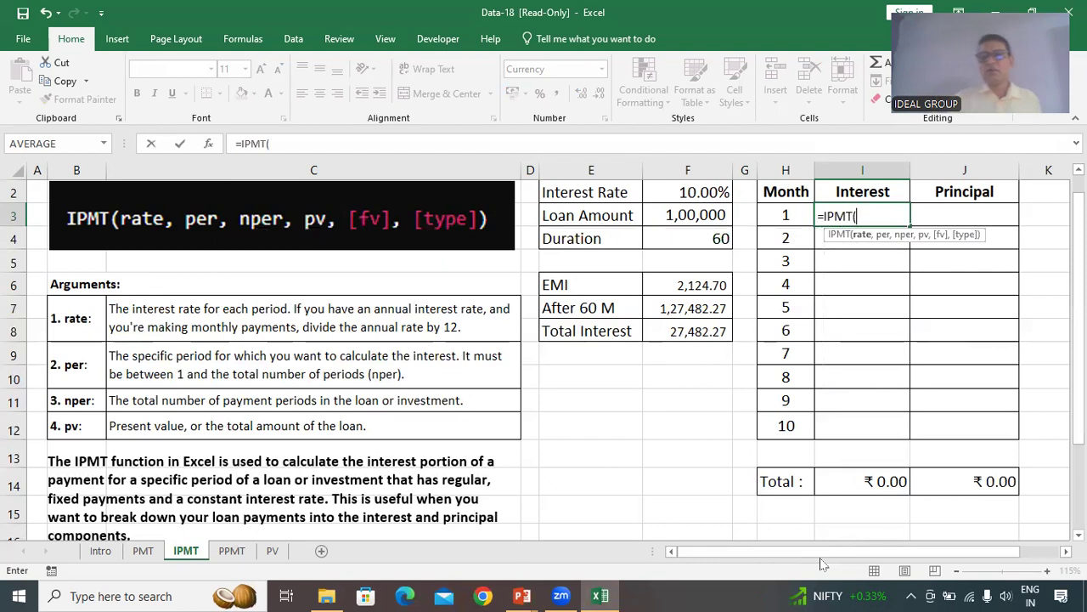
left_click(862, 235)
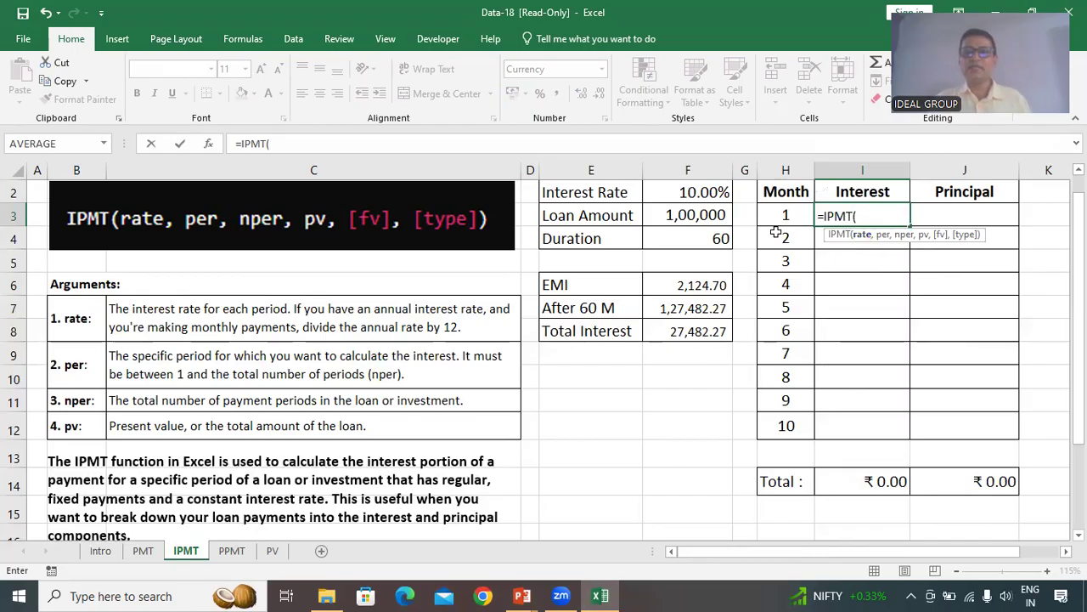
left_click(699, 193)
left_click(721, 193)
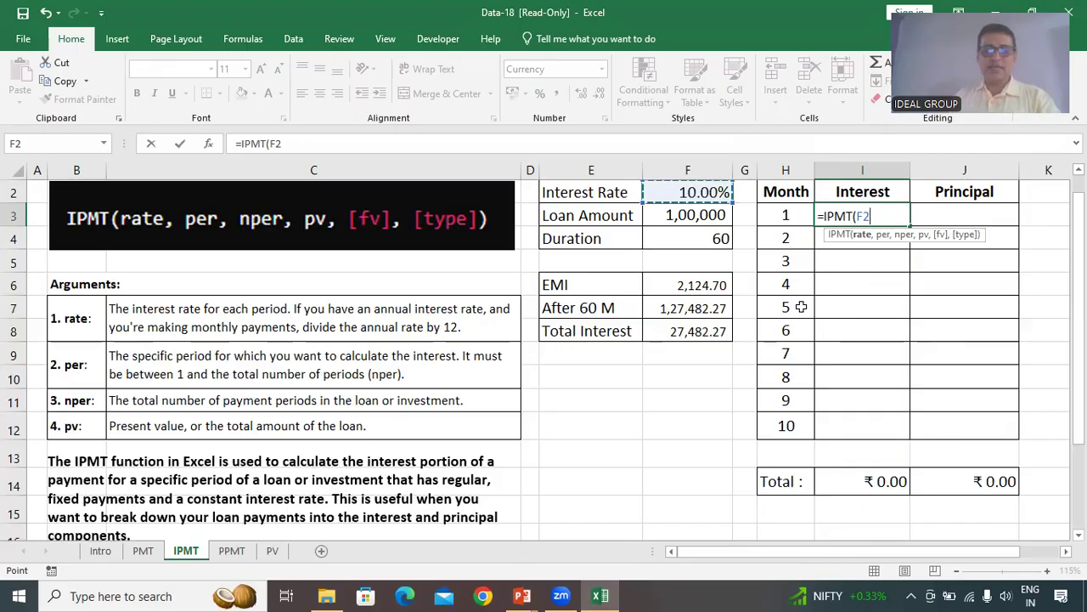
key("F4")
type("/12")
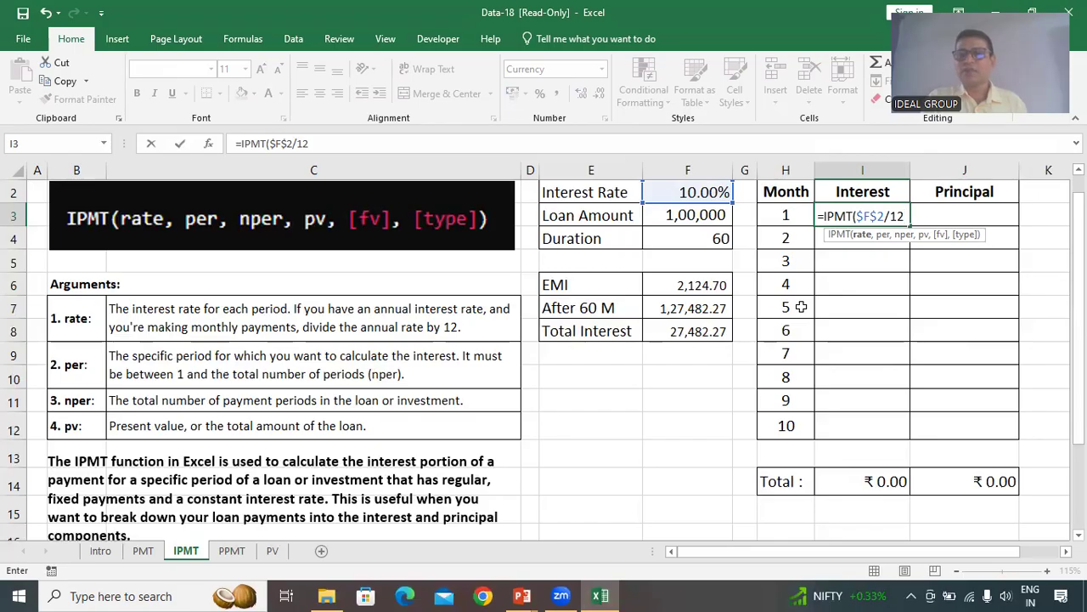
type(",")
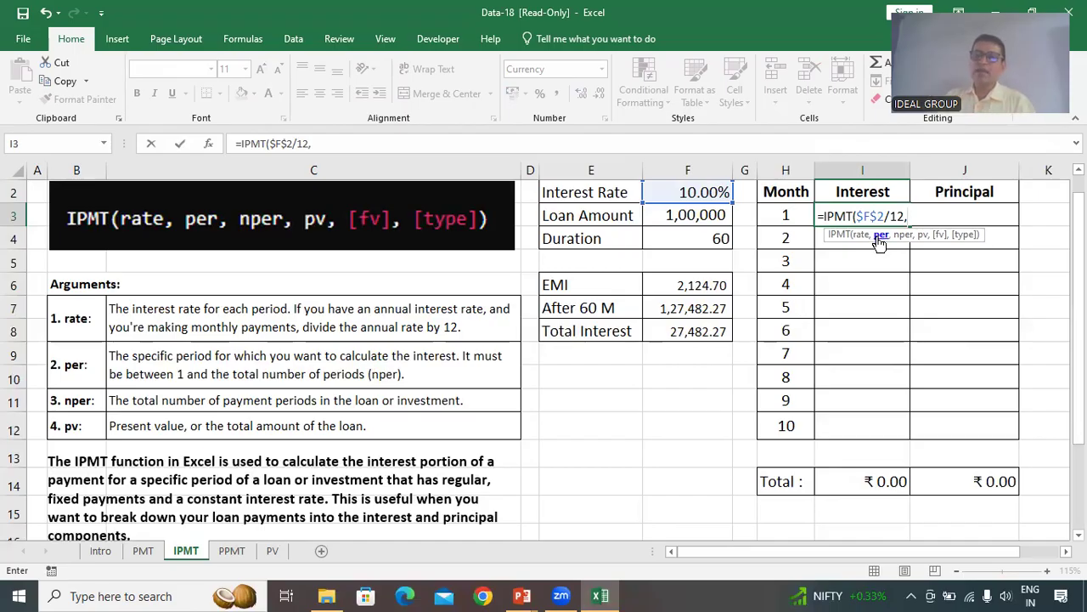
Step: Complete the I3 formula with H3 as period, $F$4 as nper and $F$3 as pv, and commit it
left_click(791, 215)
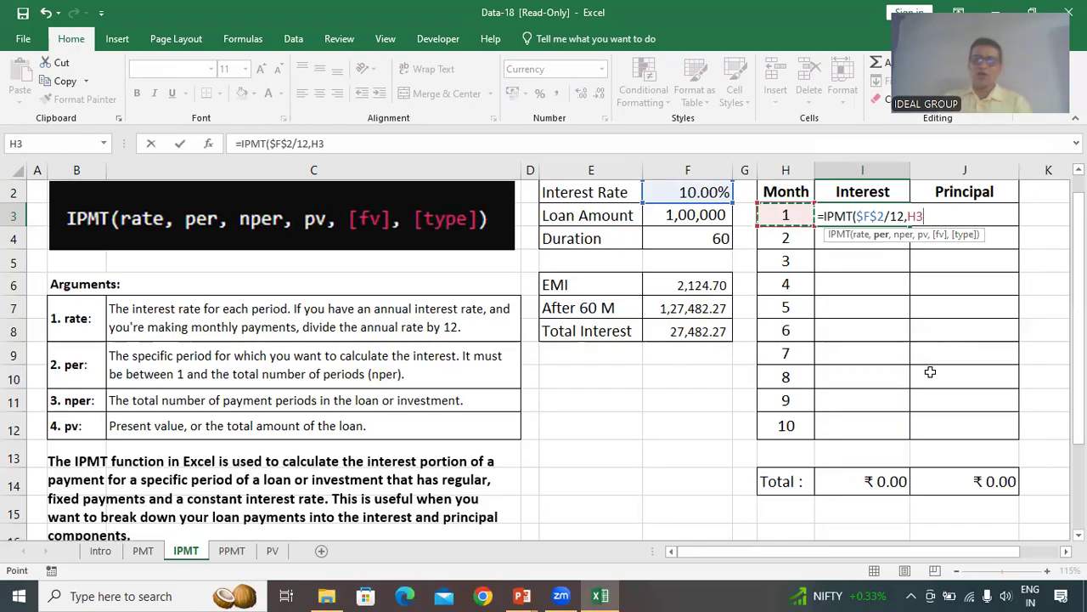
type(",")
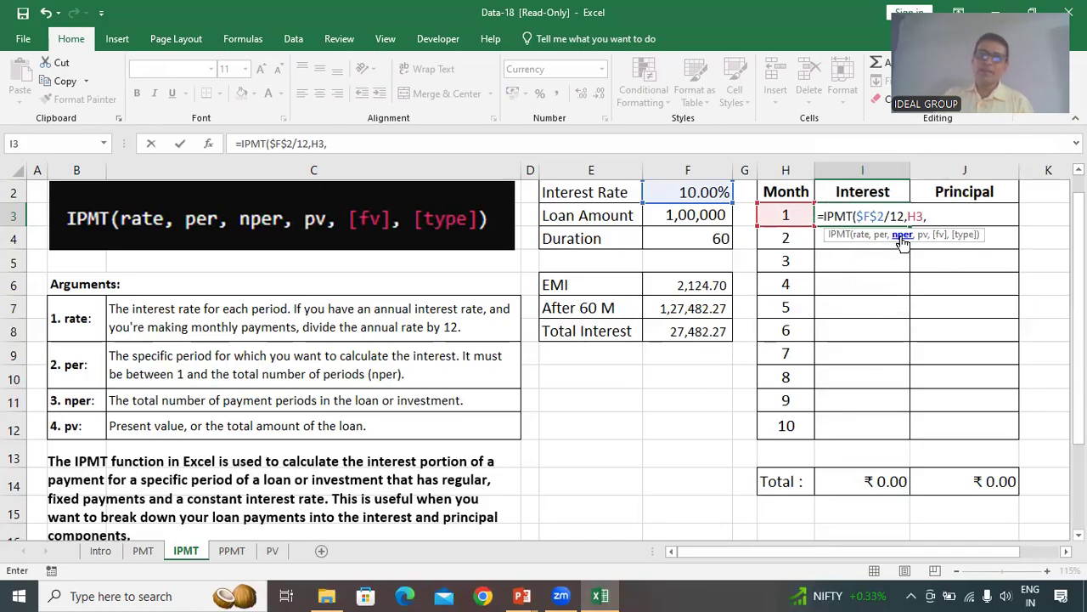
left_click(696, 244)
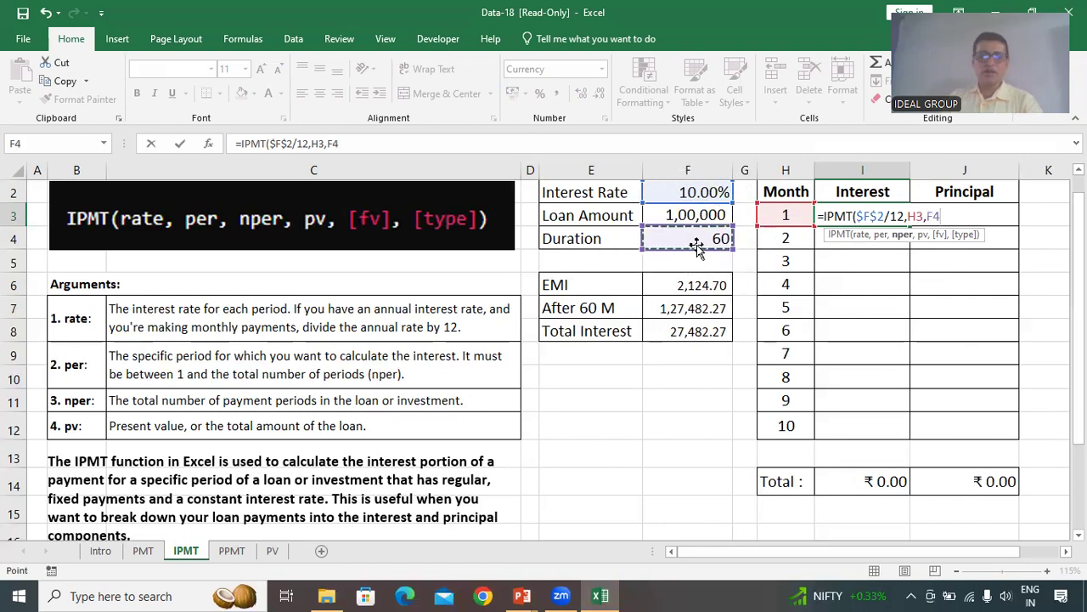
key("F4")
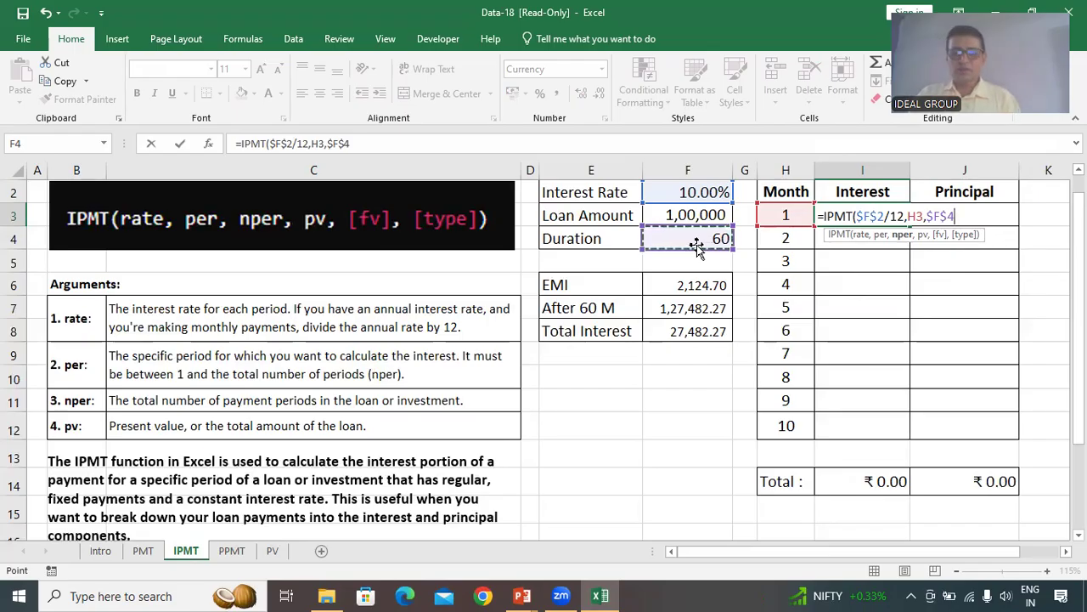
type(",")
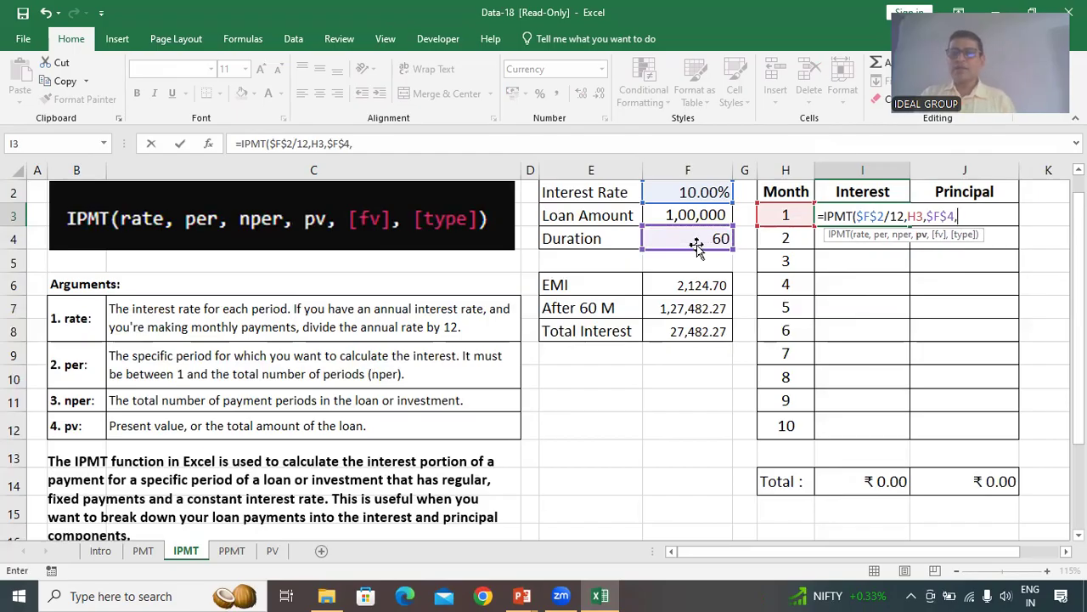
left_click(924, 239)
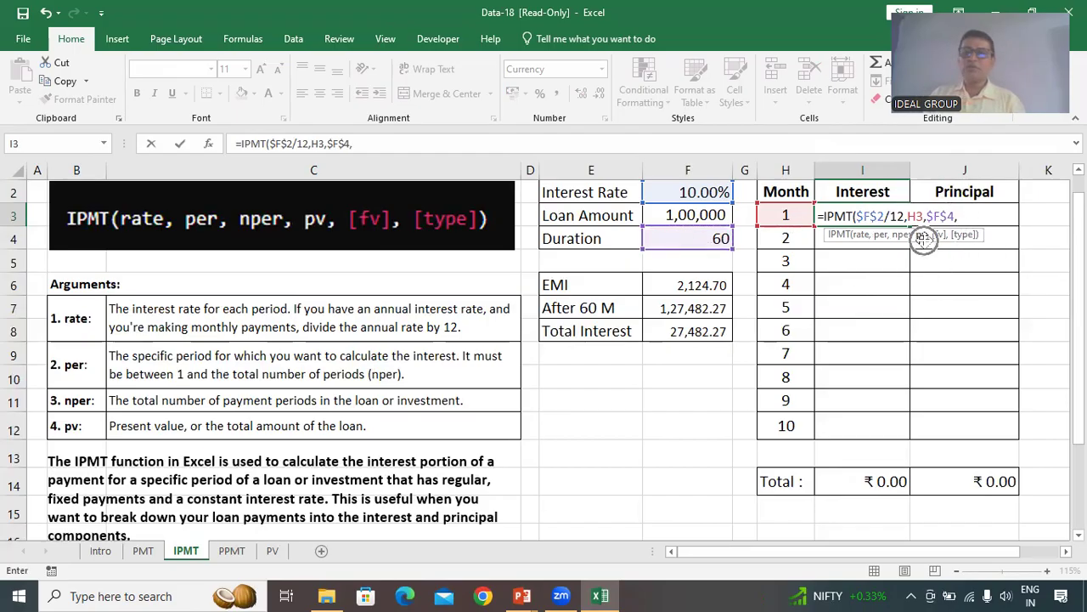
left_click(717, 216)
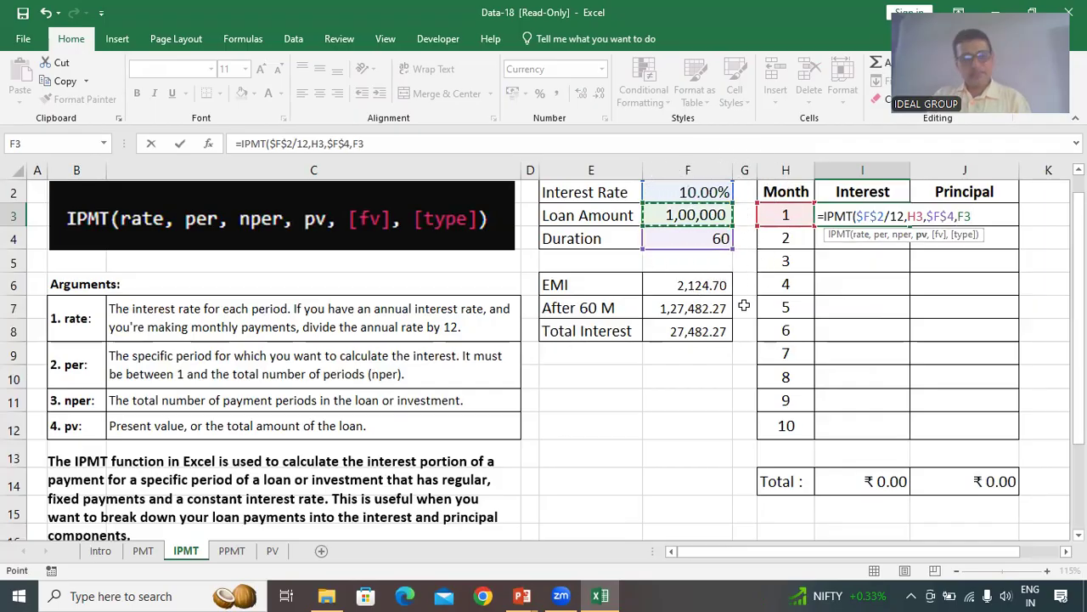
key("F4")
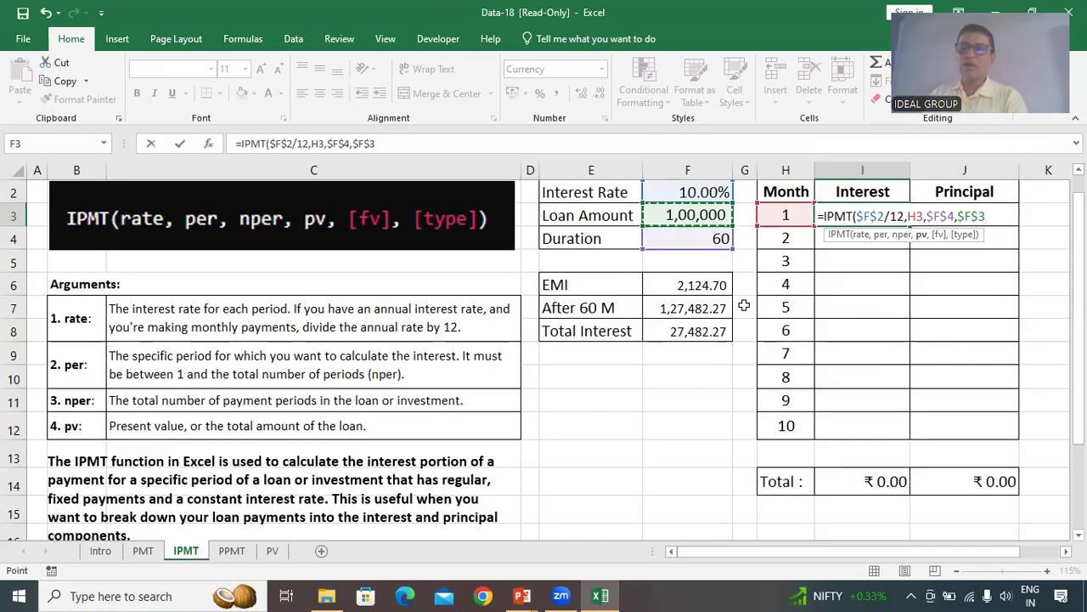
type(")")
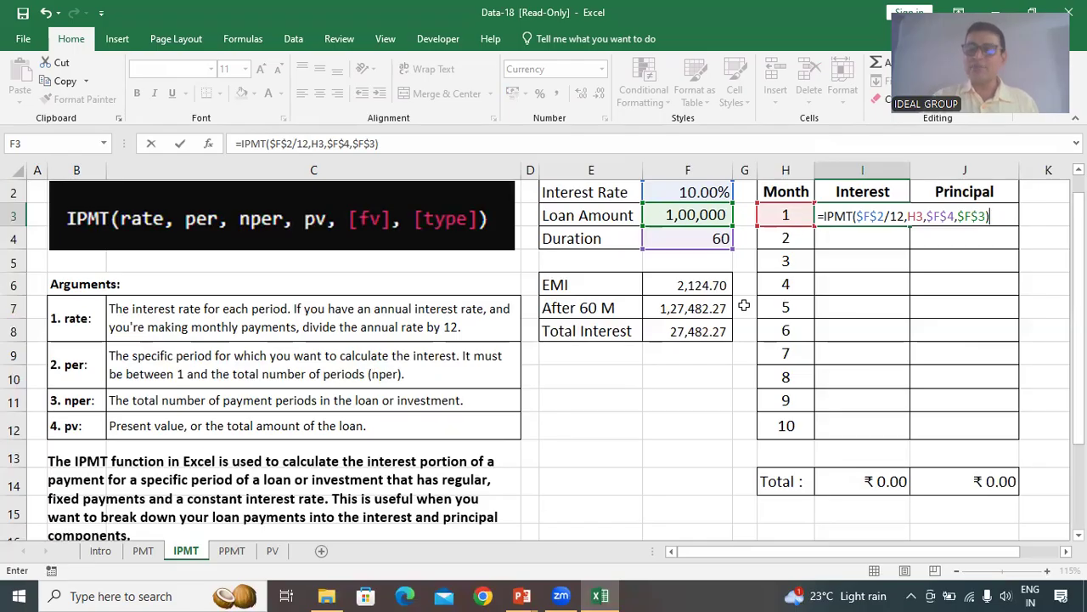
key("Left")
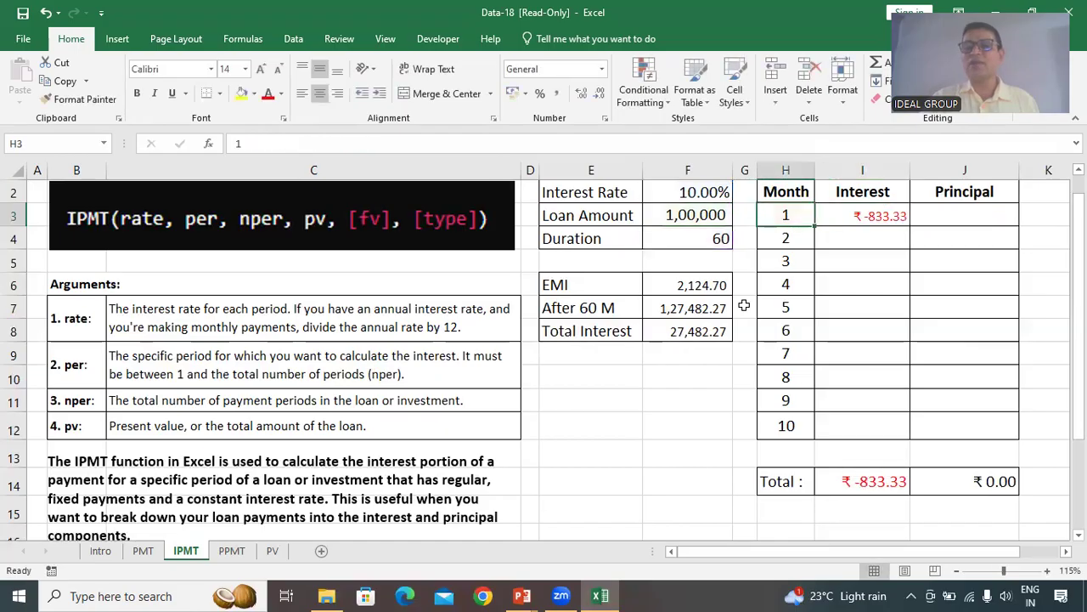
Step: Make the pv argument in I3 negative, giving =IPMT($F$2/12,H3,$F$4,-$F$3), and fill the formula down to I12
key("Right")
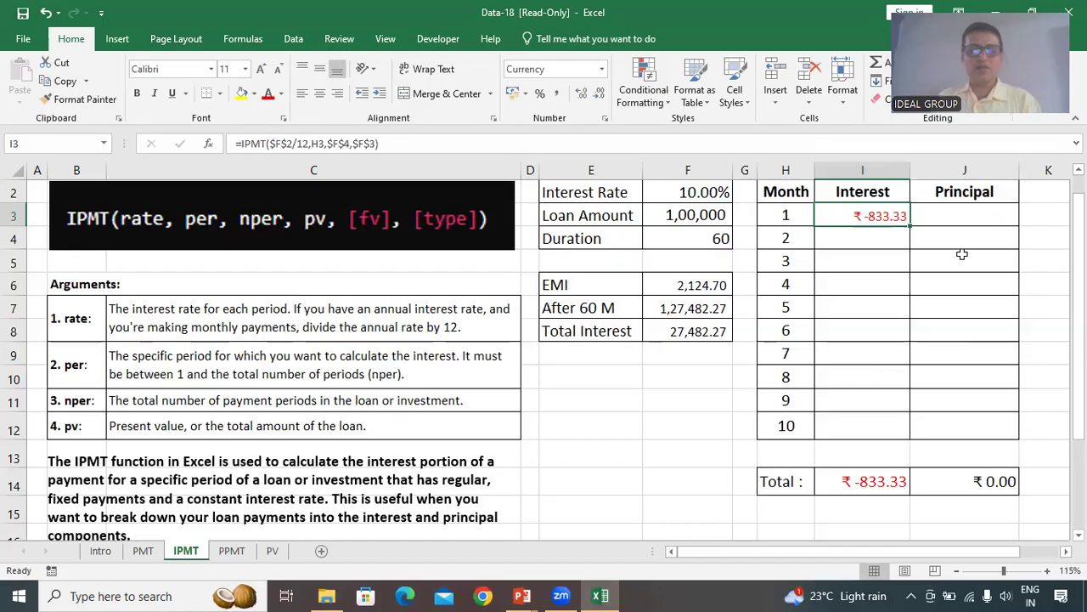
key("F2")
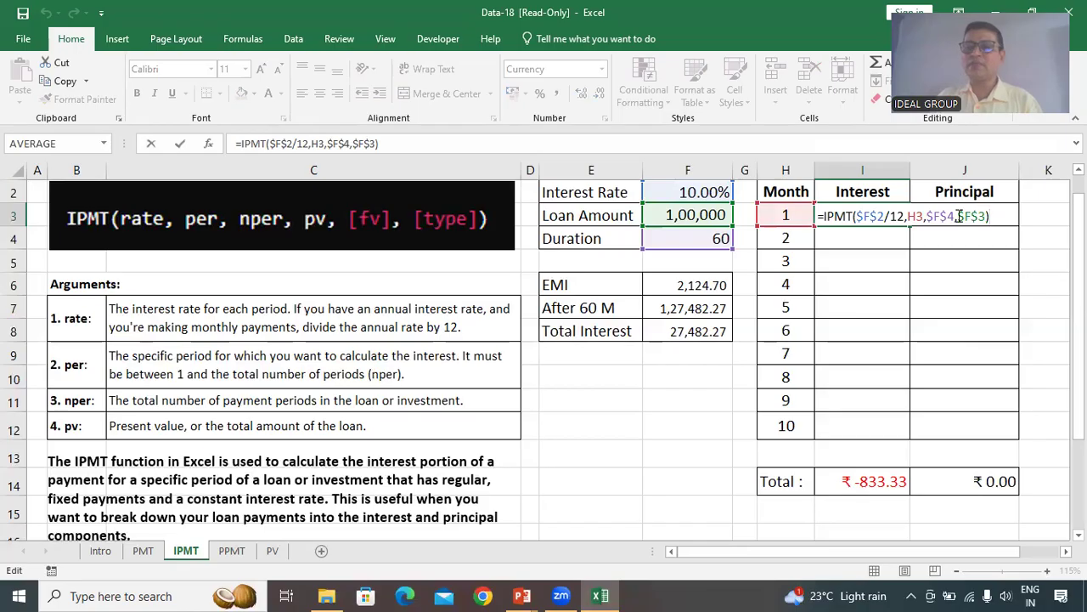
left_click(959, 215)
type("-")
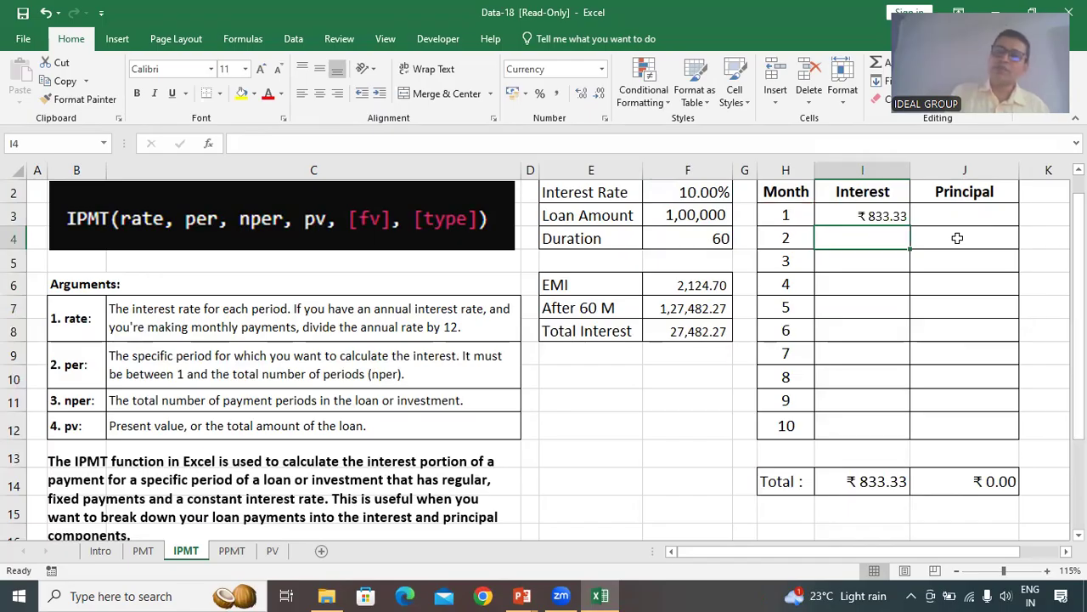
left_click(888, 215)
left_click_drag(909, 225, 895, 440)
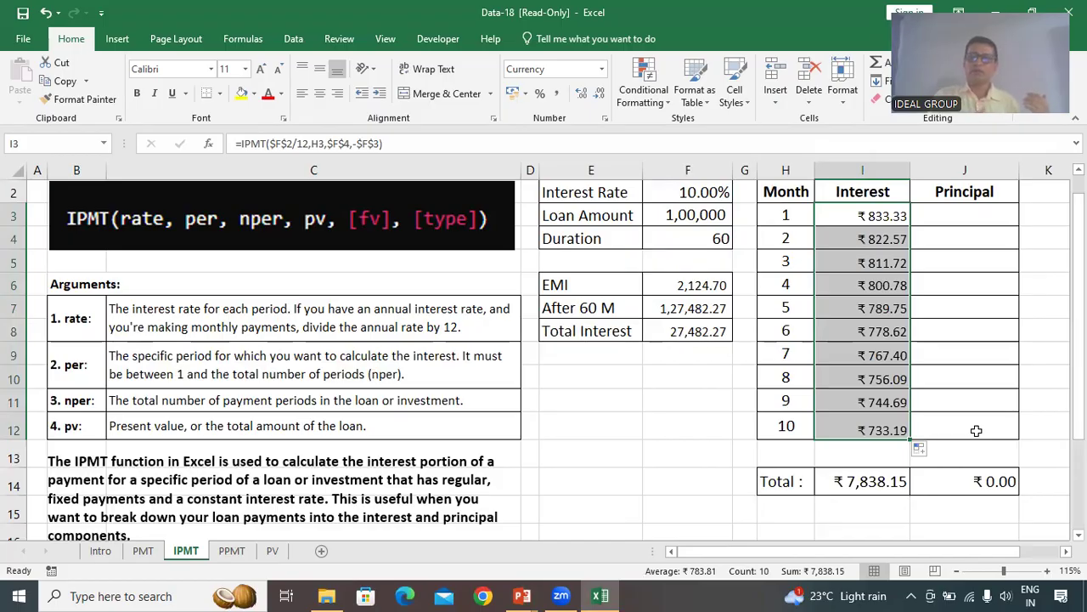
Step: Replace the Month numbers in H4:H8 with 11, 12, 15, 20 and 30 to recalculate their interest
left_click(797, 239)
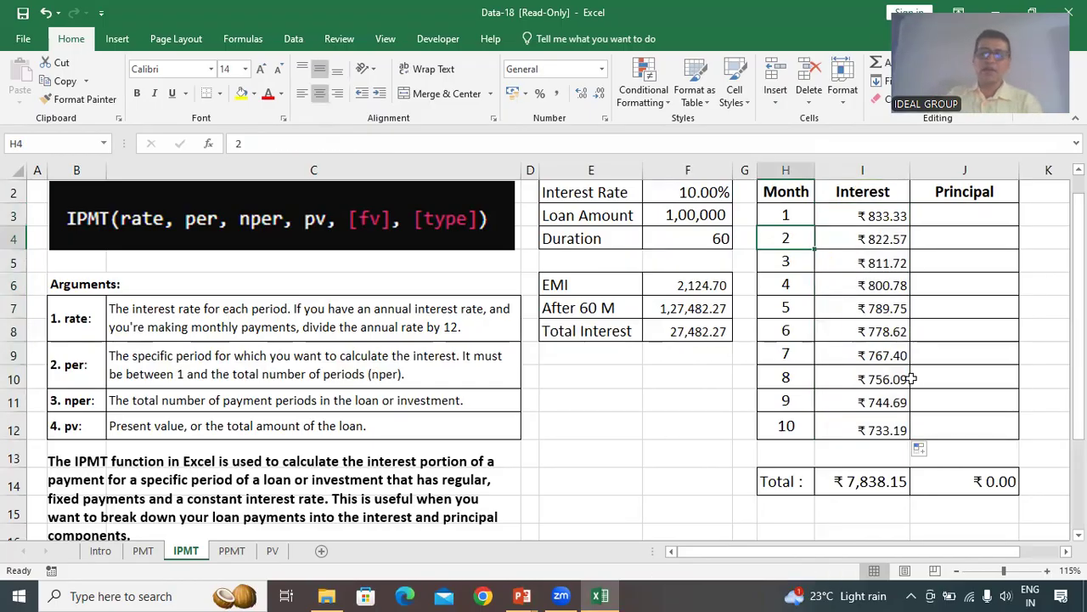
type("11")
key("Return")
type("12")
key("Return")
type("15")
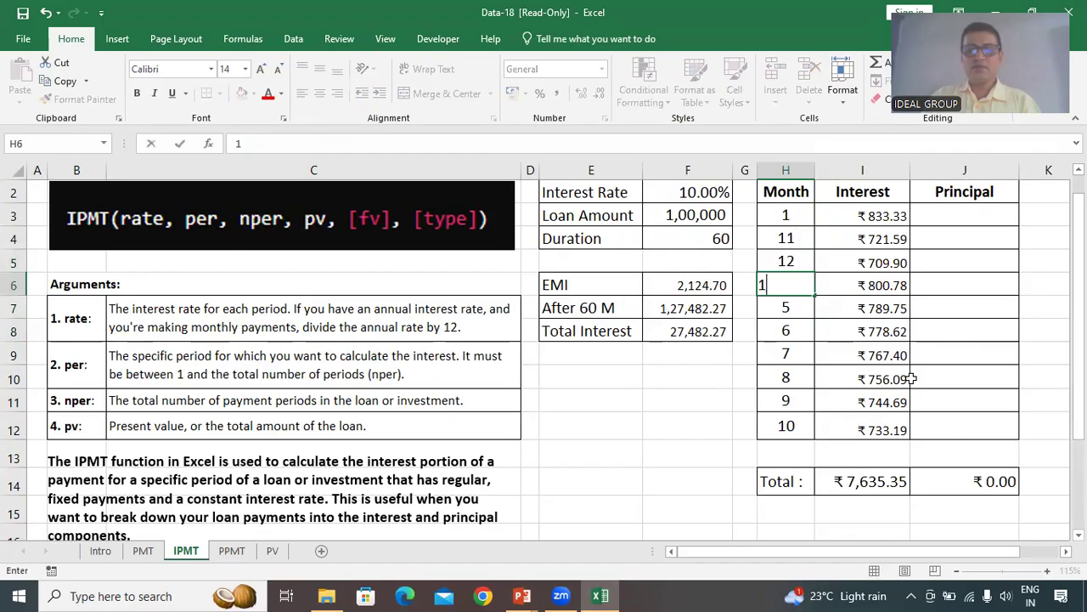
key("Return")
type("20")
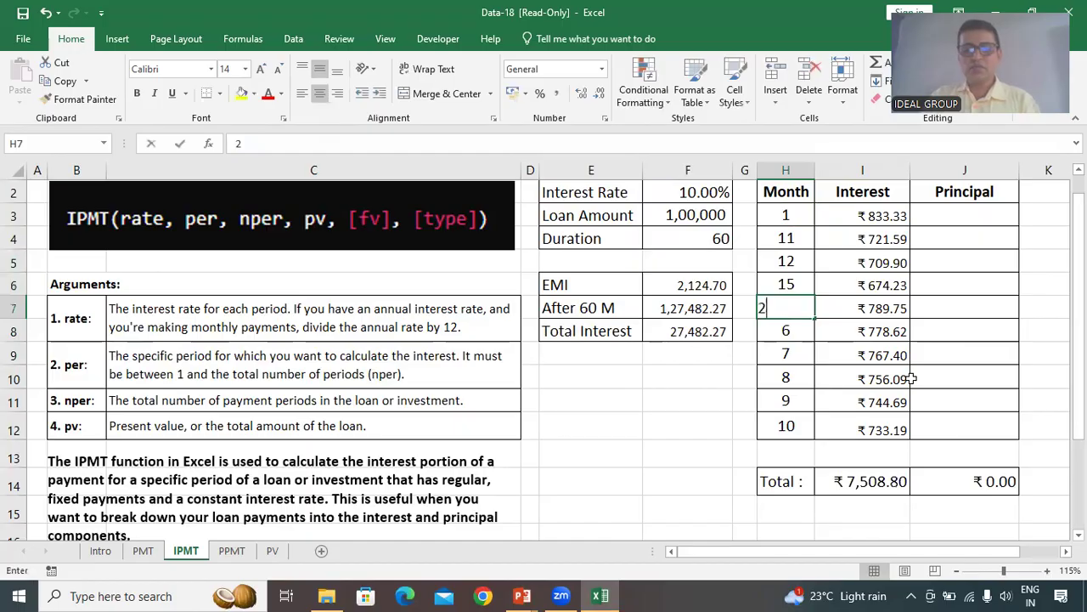
key("Return")
type("30")
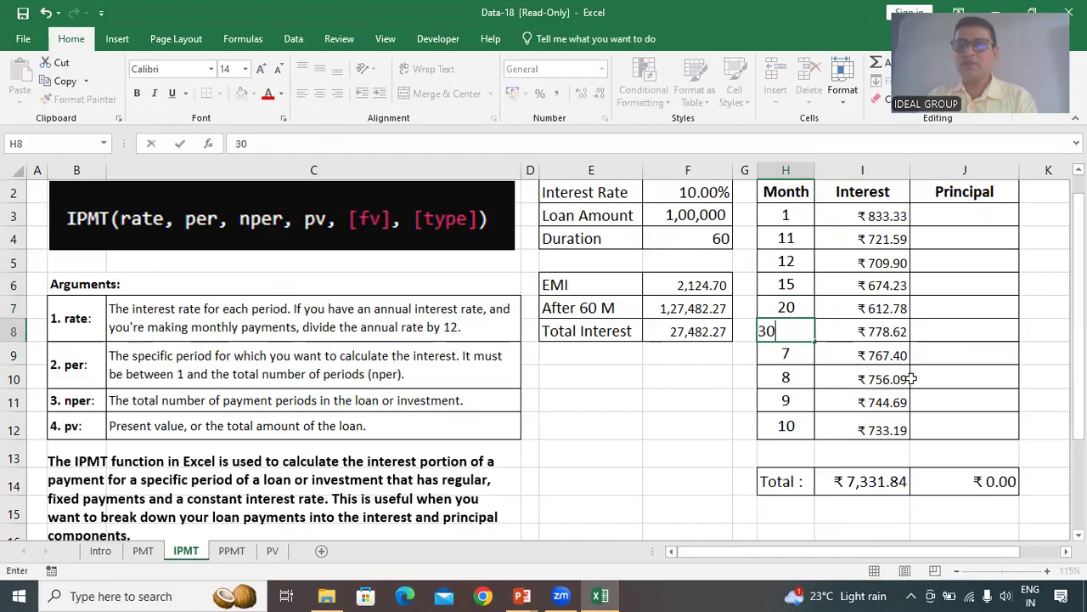
key("Return")
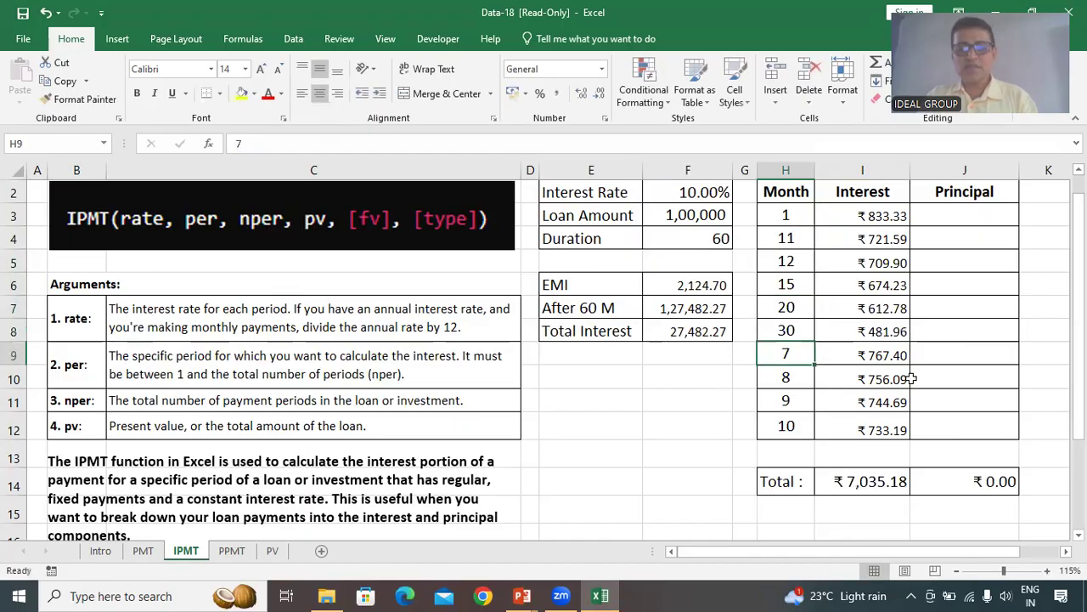
Step: Replace the remaining Month numbers in H9:H12 with 40, 50, 59 and 60
type("40")
key("Return")
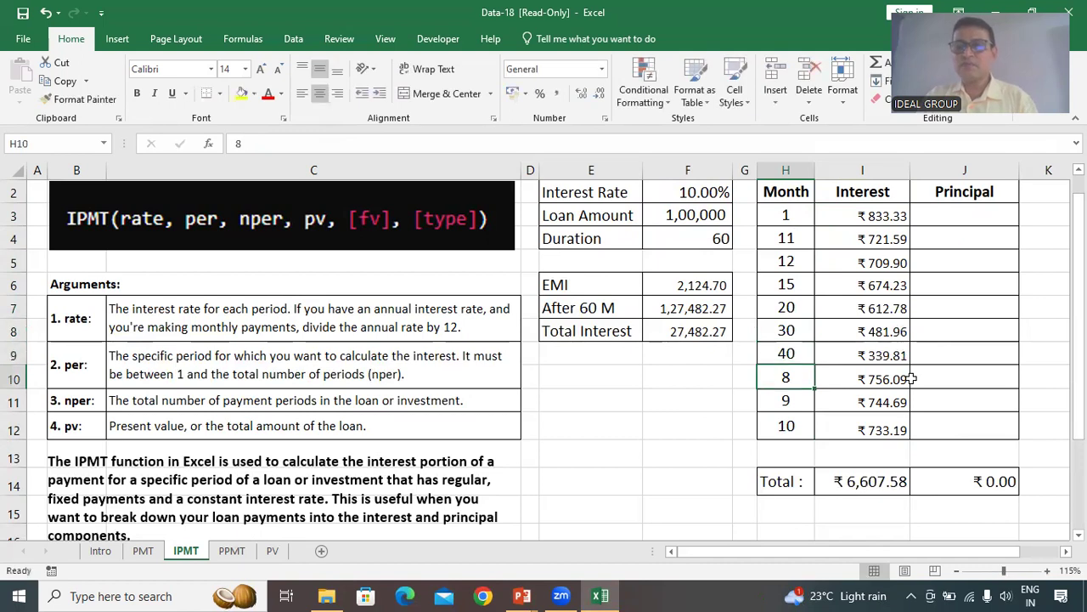
type("50")
key("Return")
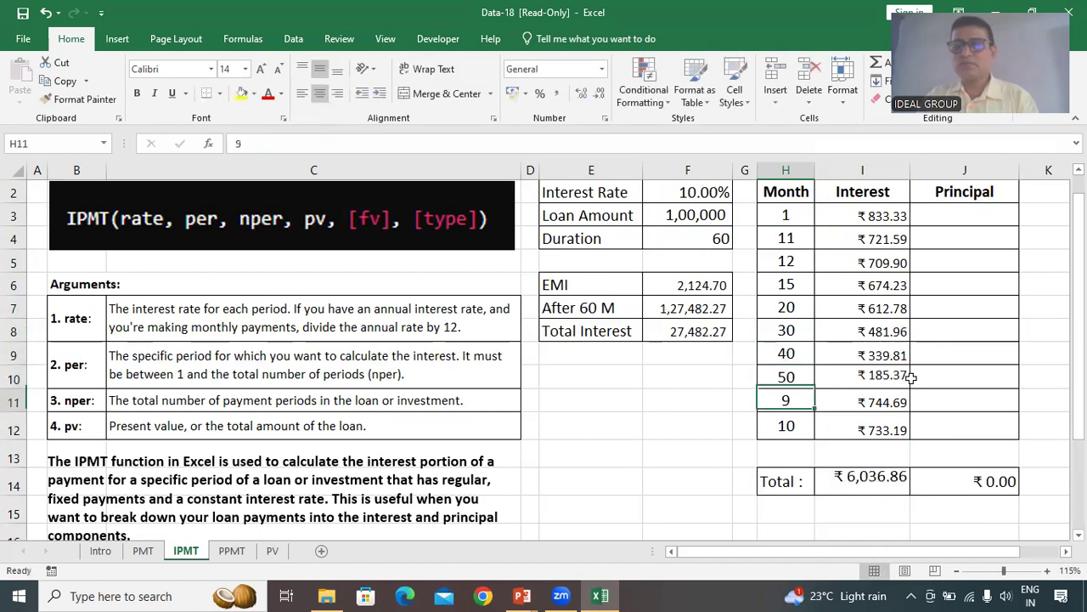
type("6")
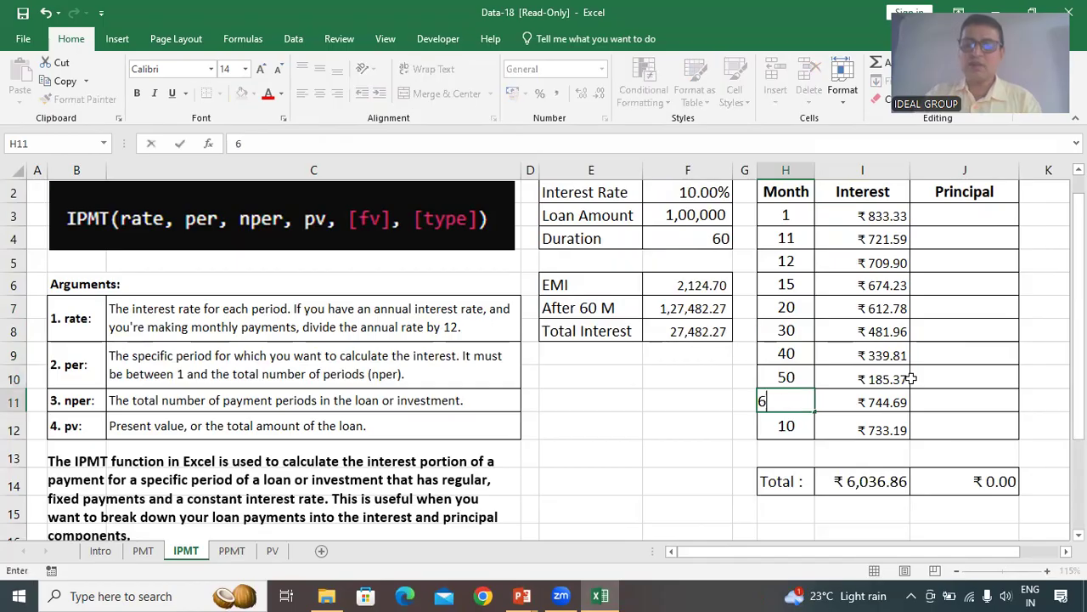
key("BackSpace")
type("50")
key("BackSpace")
type("9")
key("Return")
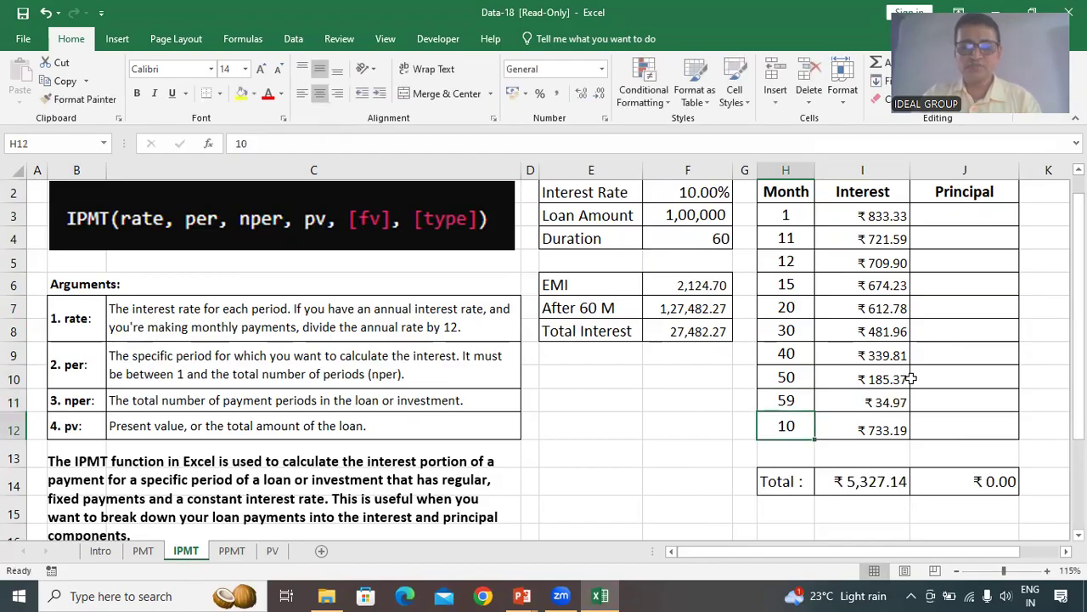
type("60")
key("Return")
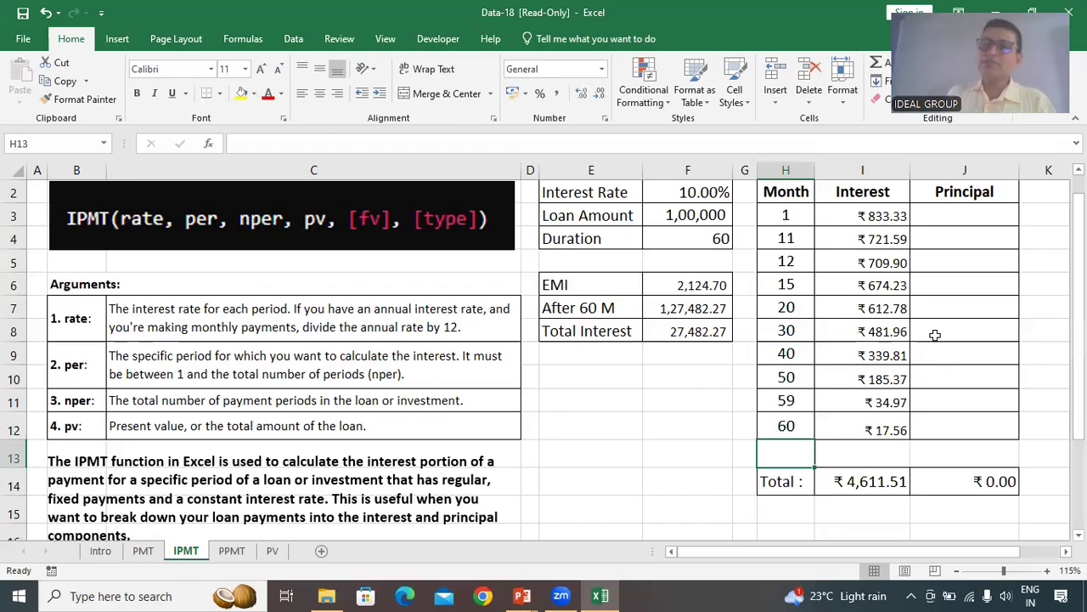
Step: On the PPMT sheet, clear the existing Principal formulas in J3:J12 and make J3 the active cell
left_click(955, 219)
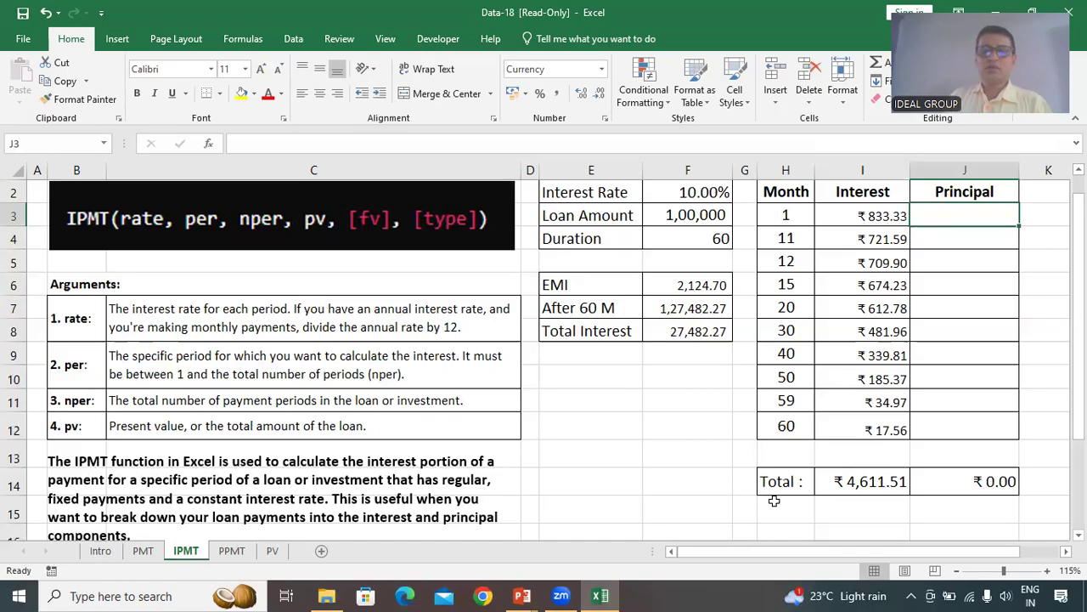
left_click(233, 552)
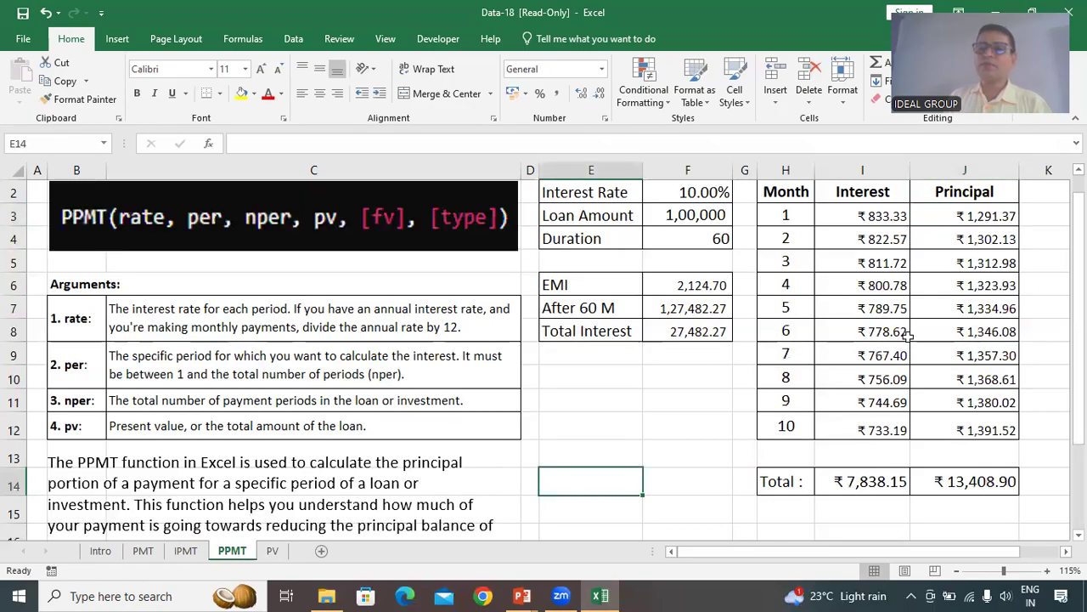
left_click_drag(994, 214, 994, 427)
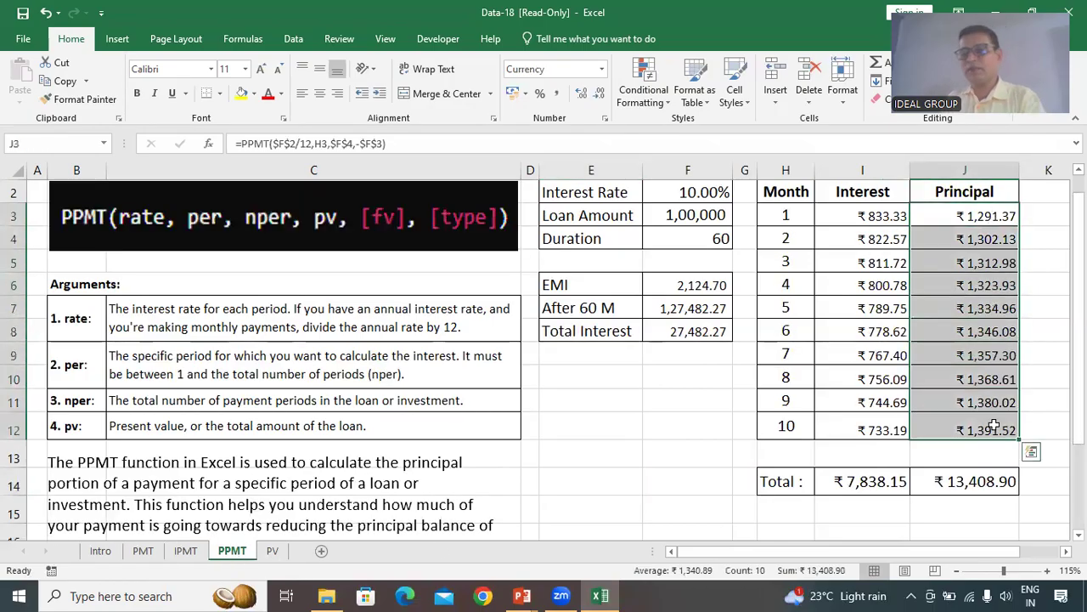
key("Delete")
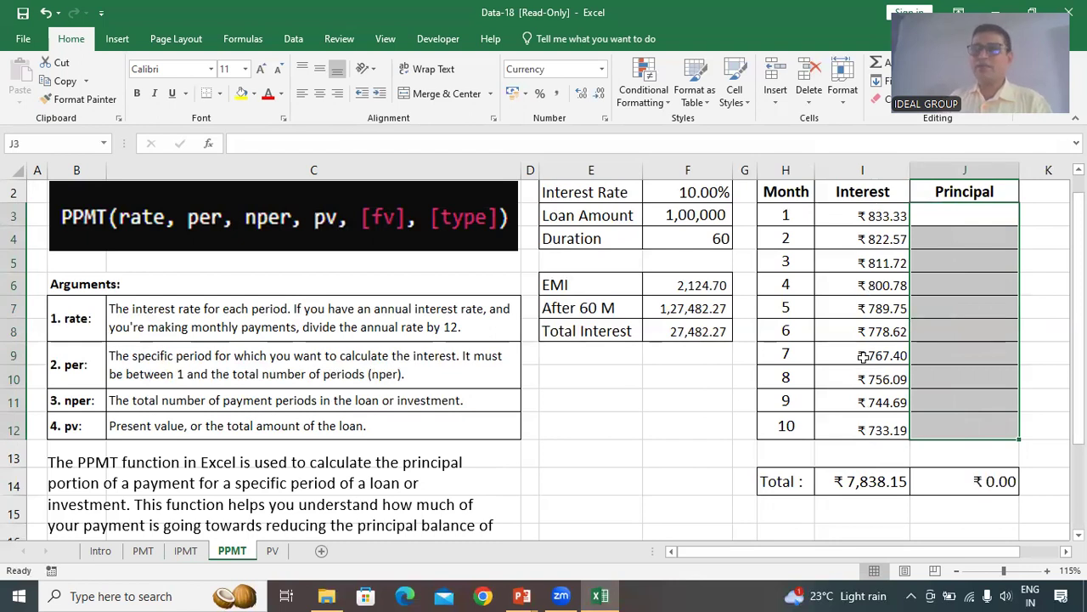
left_click(992, 217)
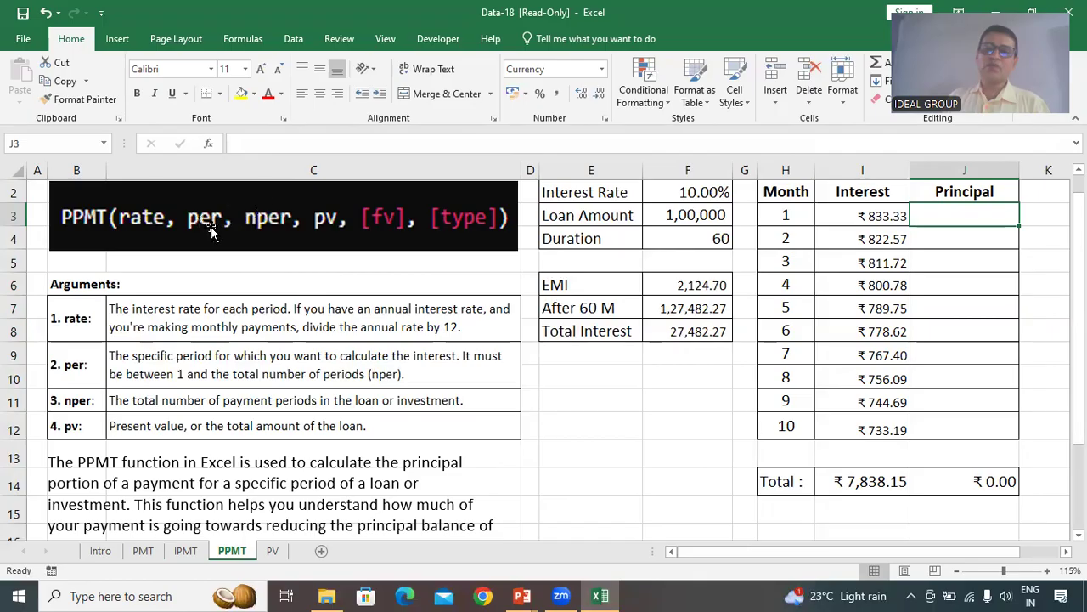
key("ctrl")
key("ctrl")
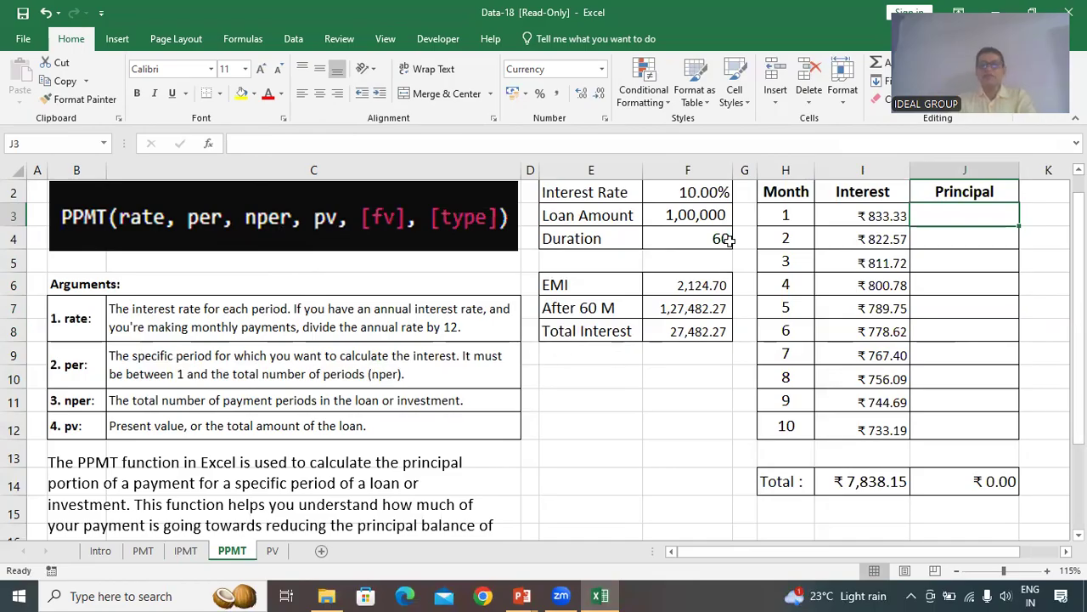
key("ctrl")
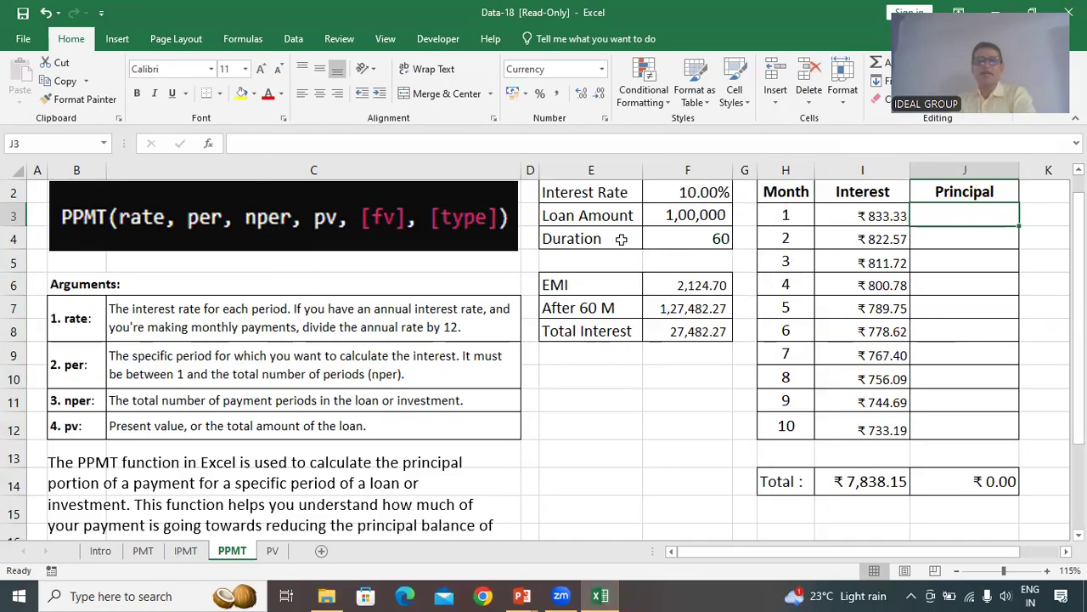
key("ctrl")
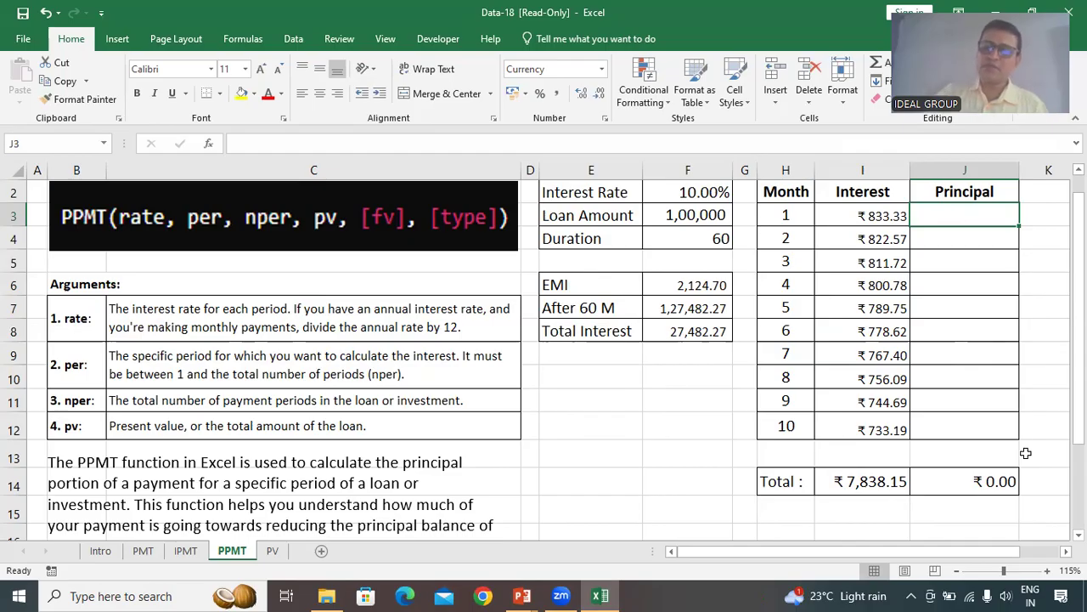
Step: Start a PPMT formula in J3 with the annual rate as an absolute reference divided by 12, $F$2/12
type("=")
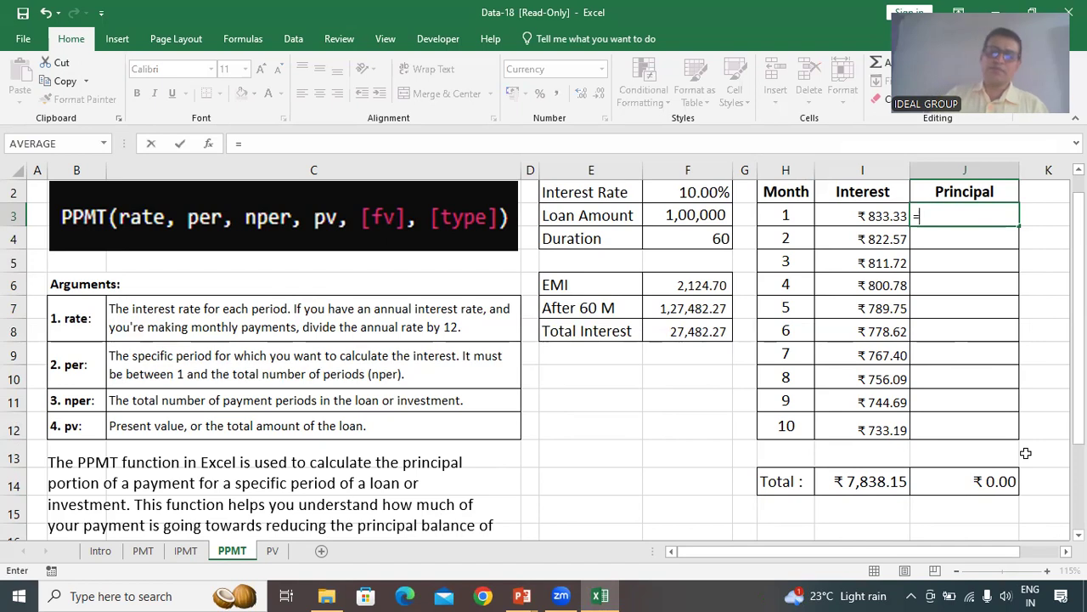
type("PPPMT(")
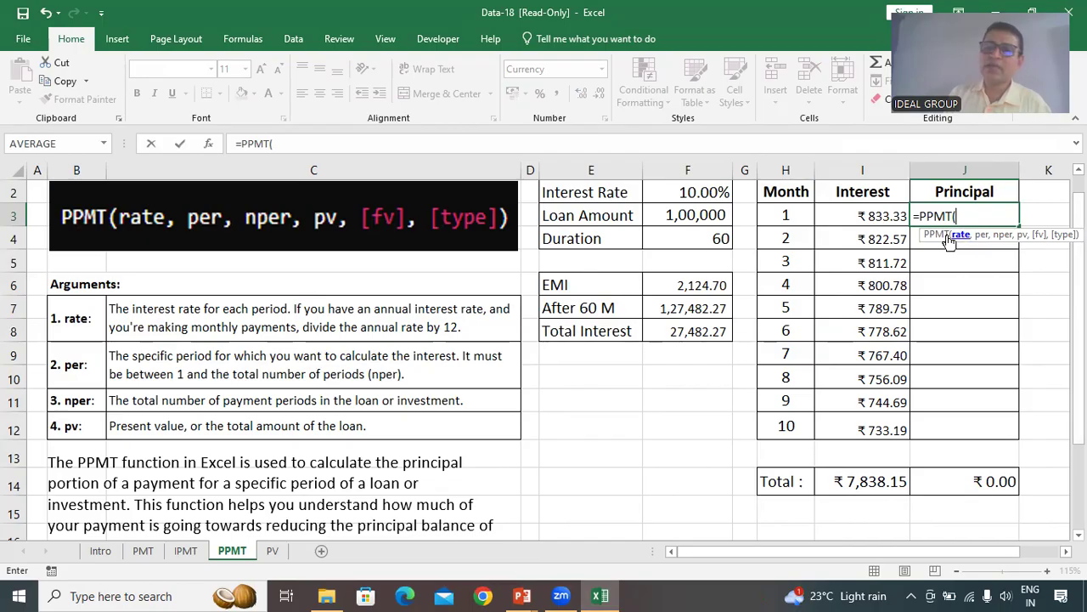
left_click(708, 192)
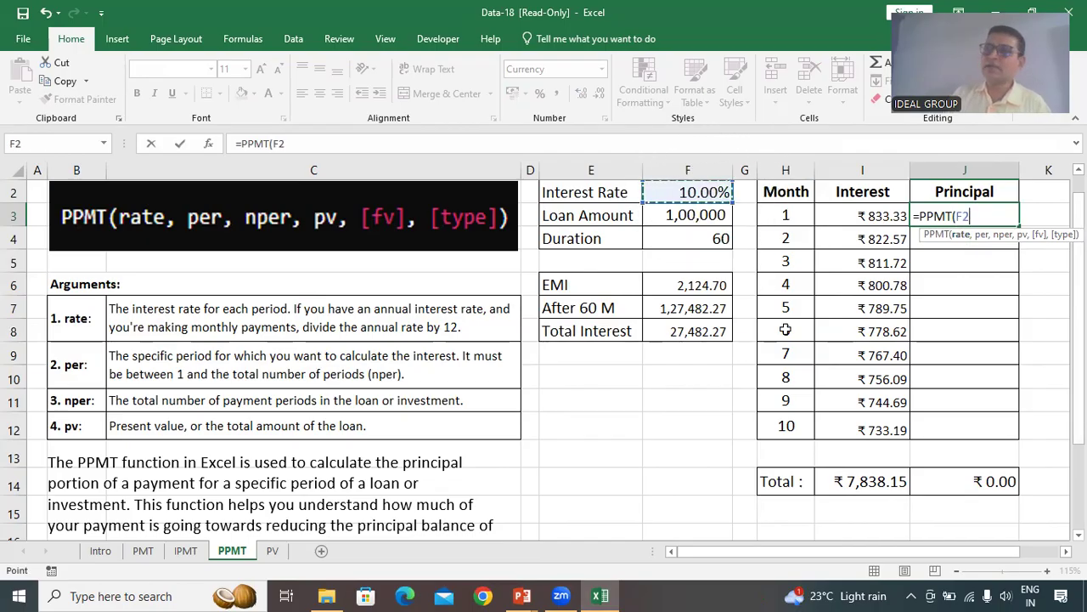
type("/")
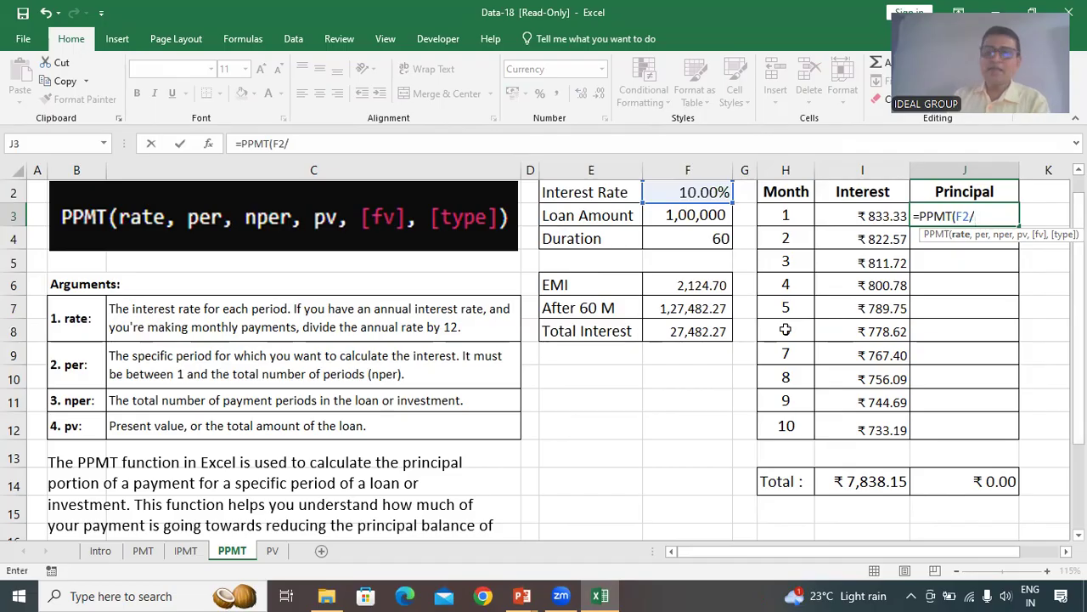
key("BackSpace")
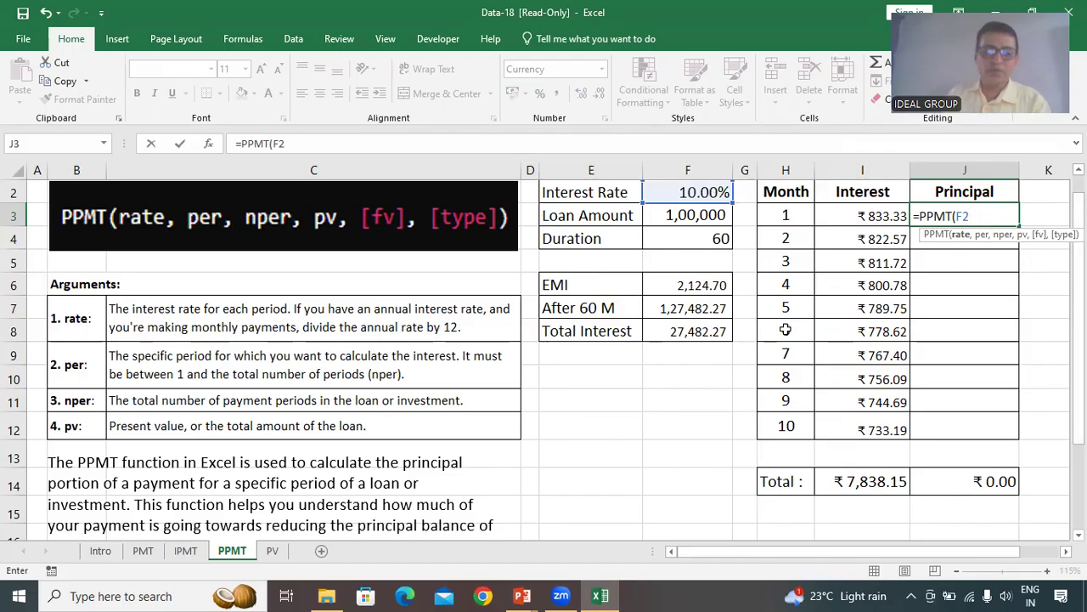
key("F4")
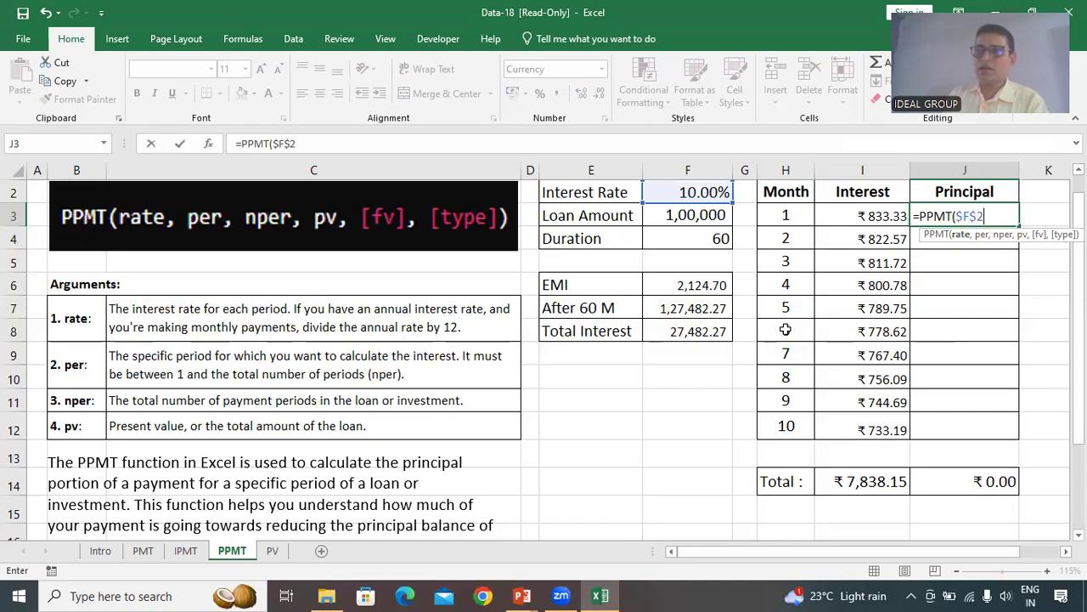
type("/12")
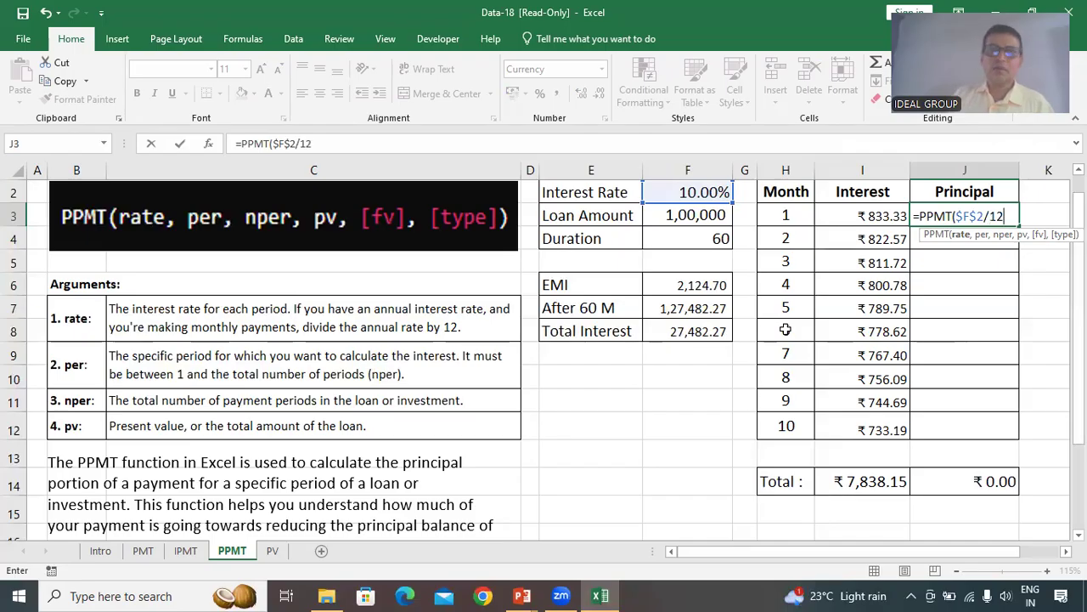
type(",")
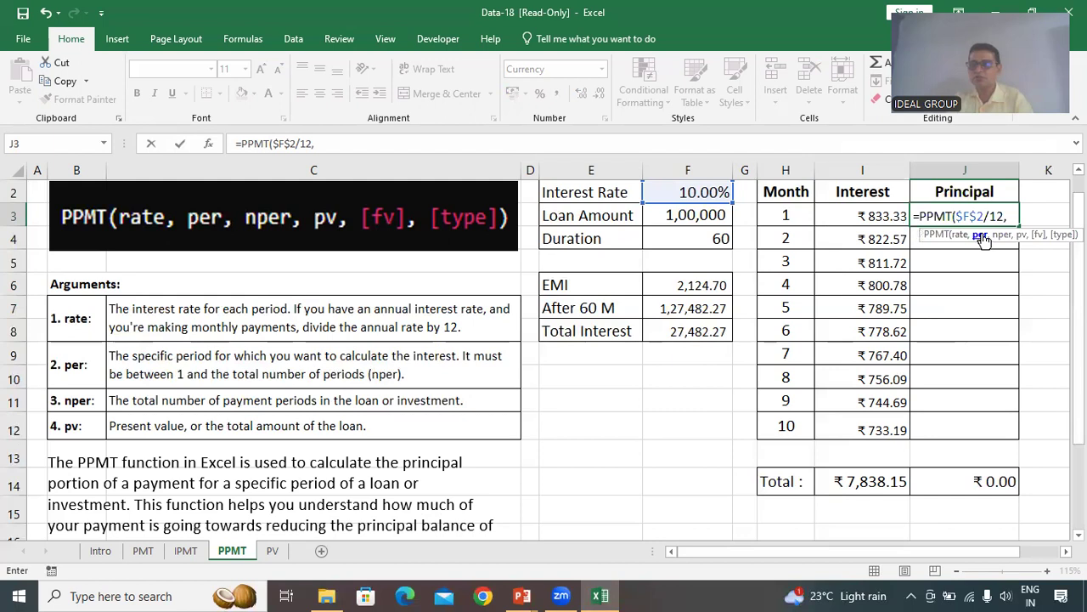
Step: Complete the J3 formula with H3 as period, $F$4 as nper and -$F$3 as pv, and commit it
left_click(793, 219)
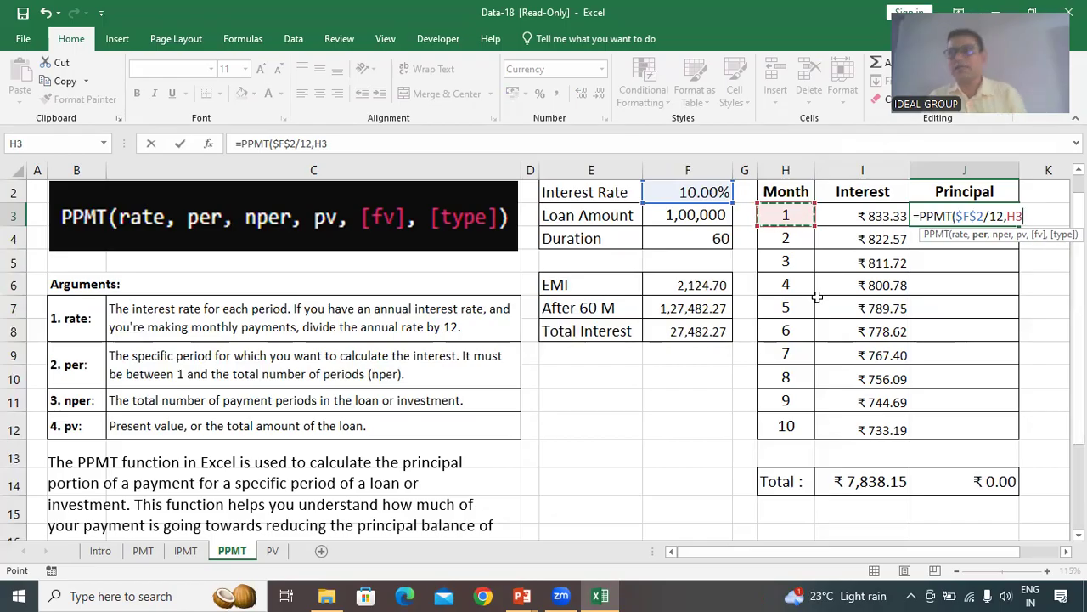
type(",")
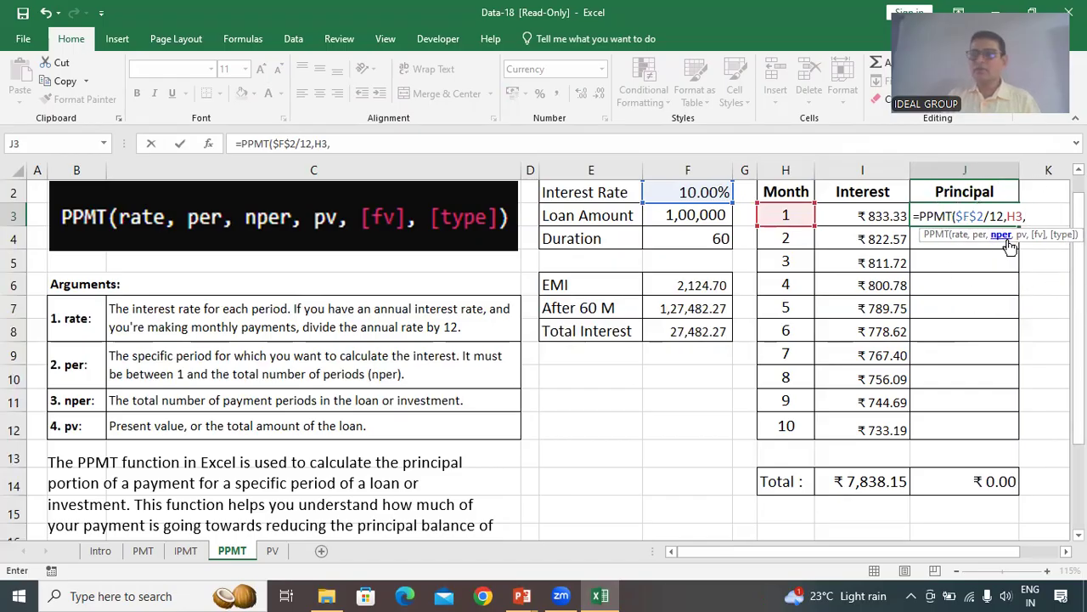
left_click(724, 242)
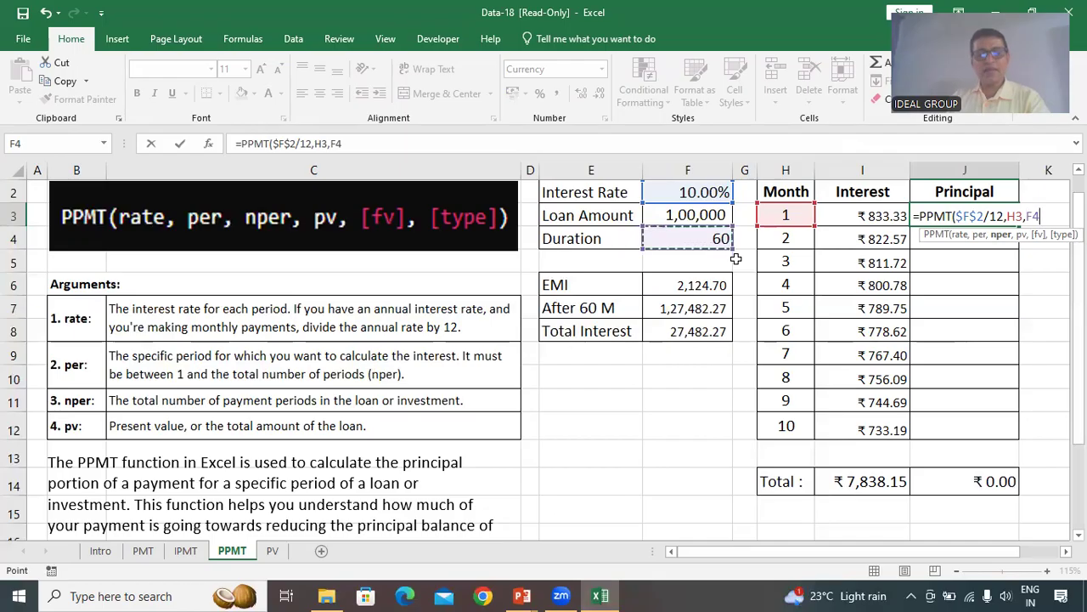
key("F4")
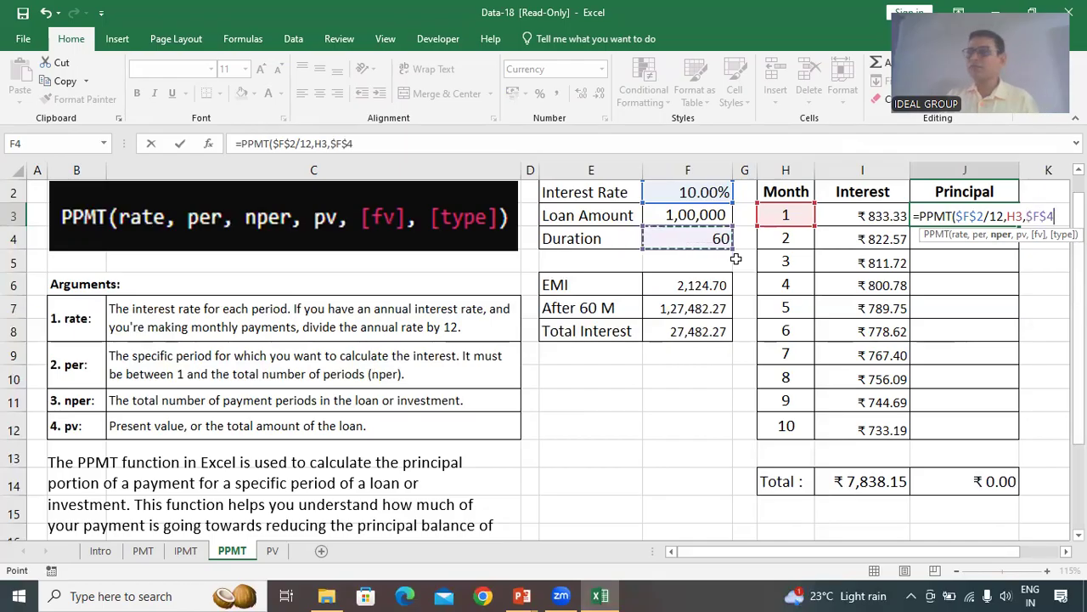
type(",")
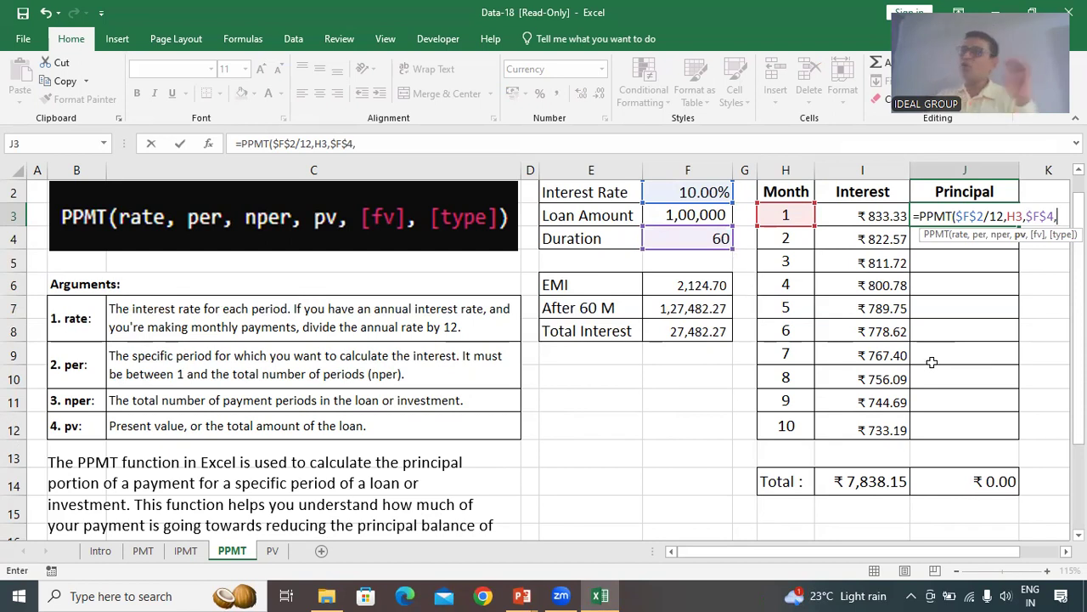
type("-")
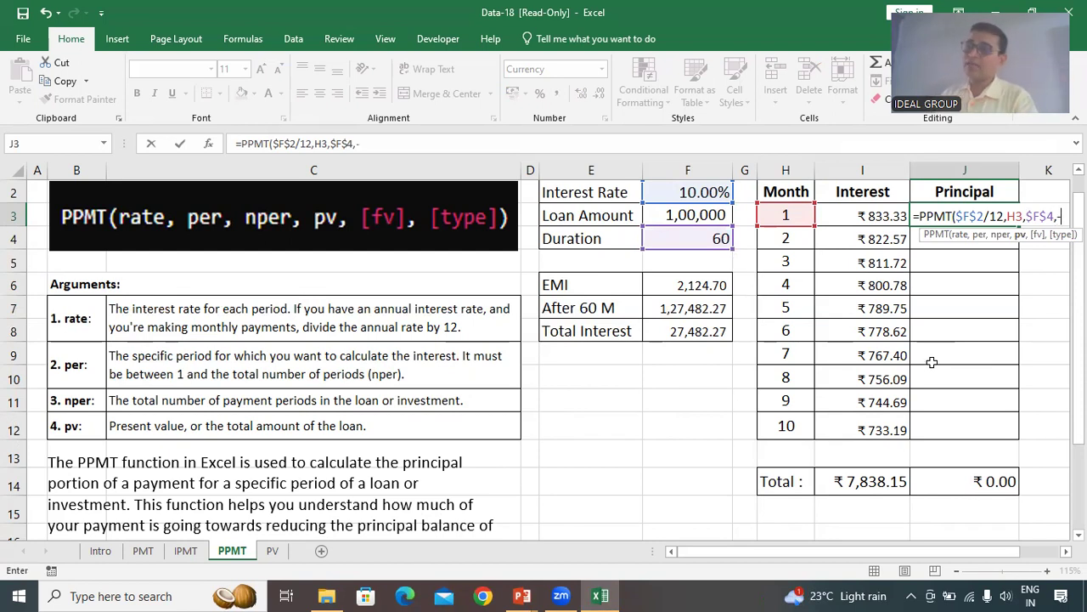
left_click(688, 215)
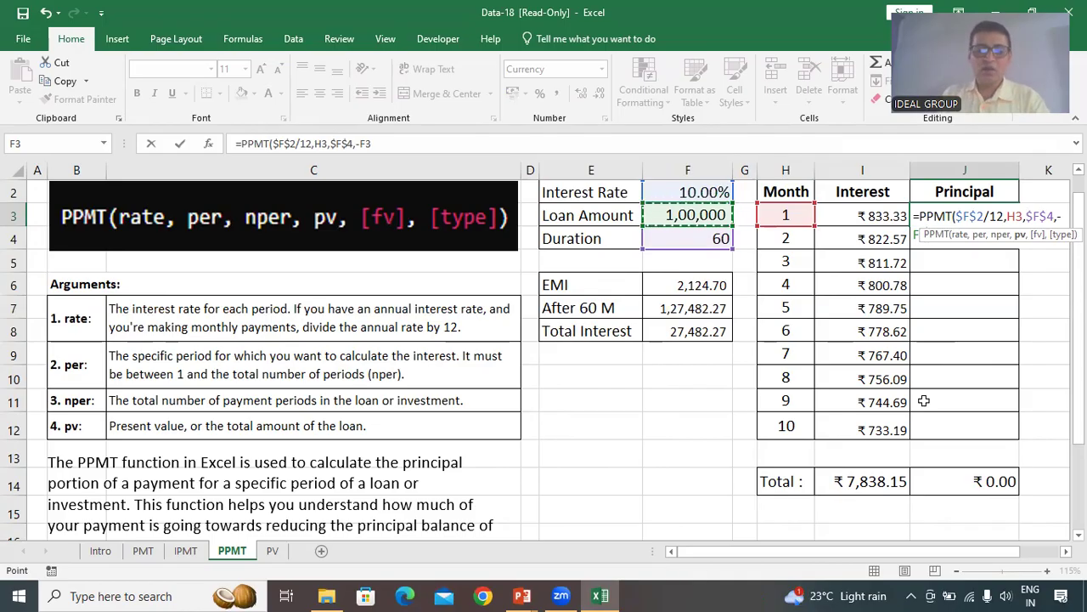
key("F4")
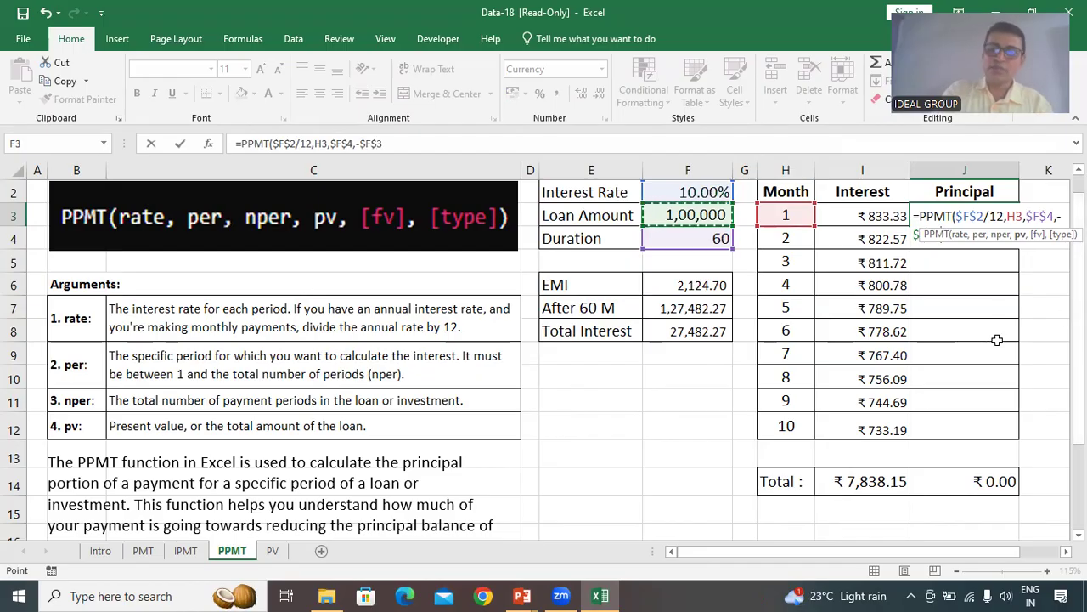
type(")")
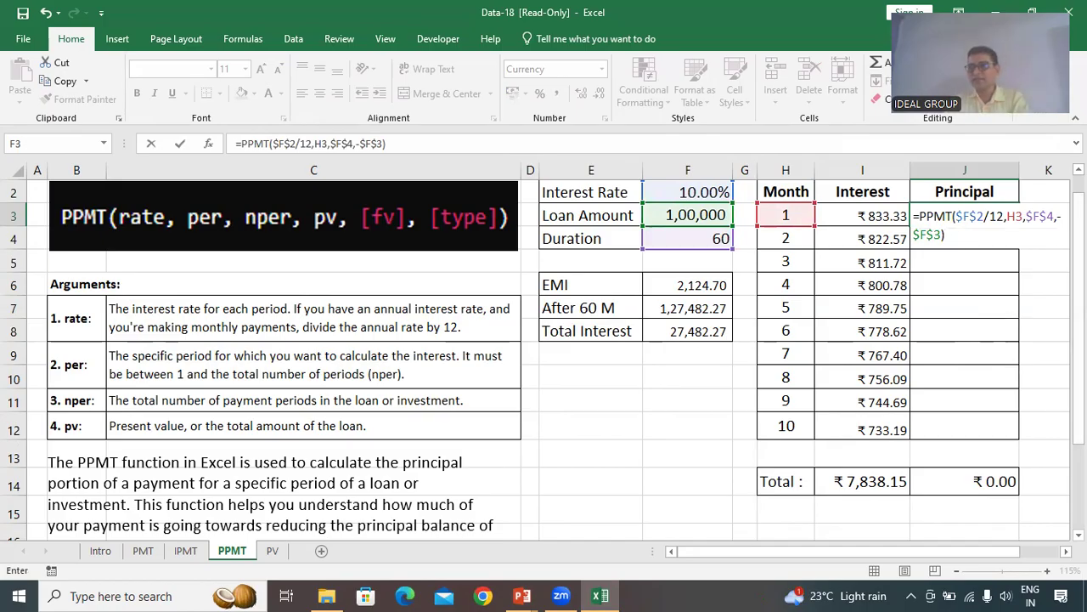
key("Return")
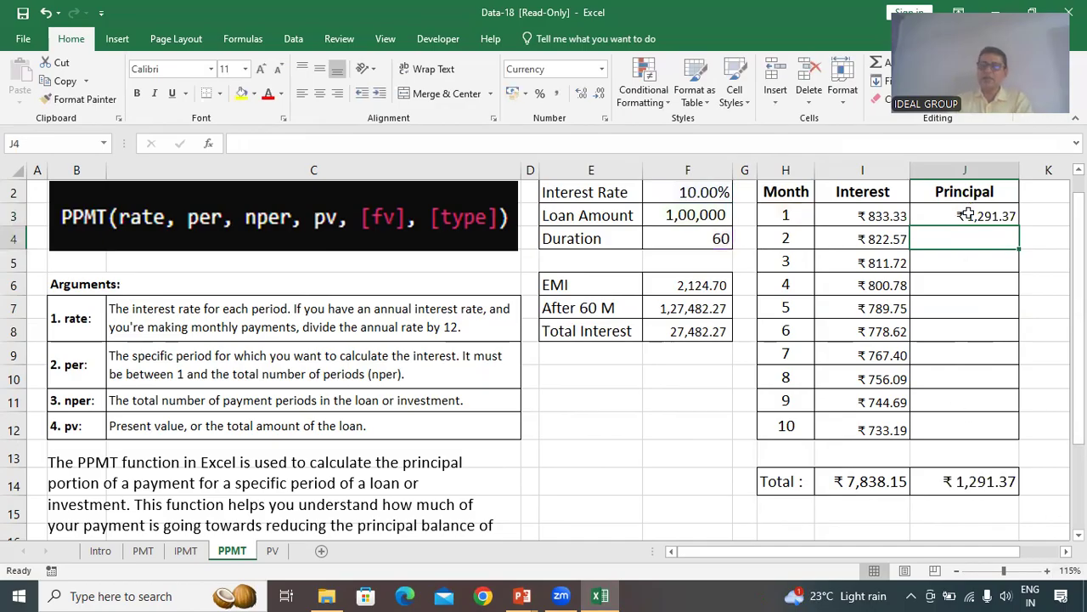
Step: Set the Month in H12 to 60 and fill the J3 principal formula down to J12
left_click(999, 215)
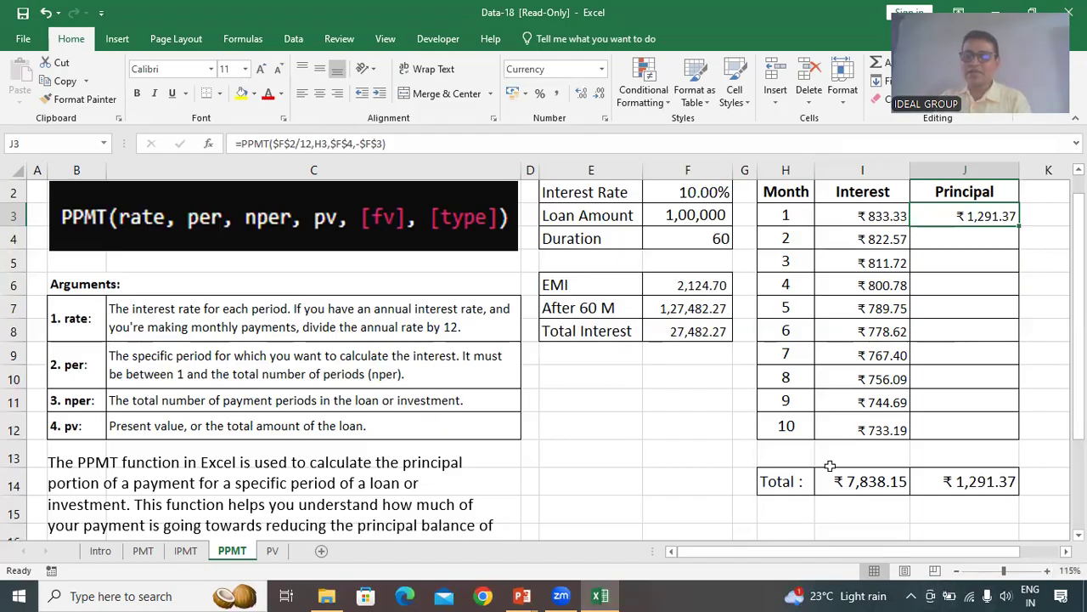
left_click(786, 427)
type("60")
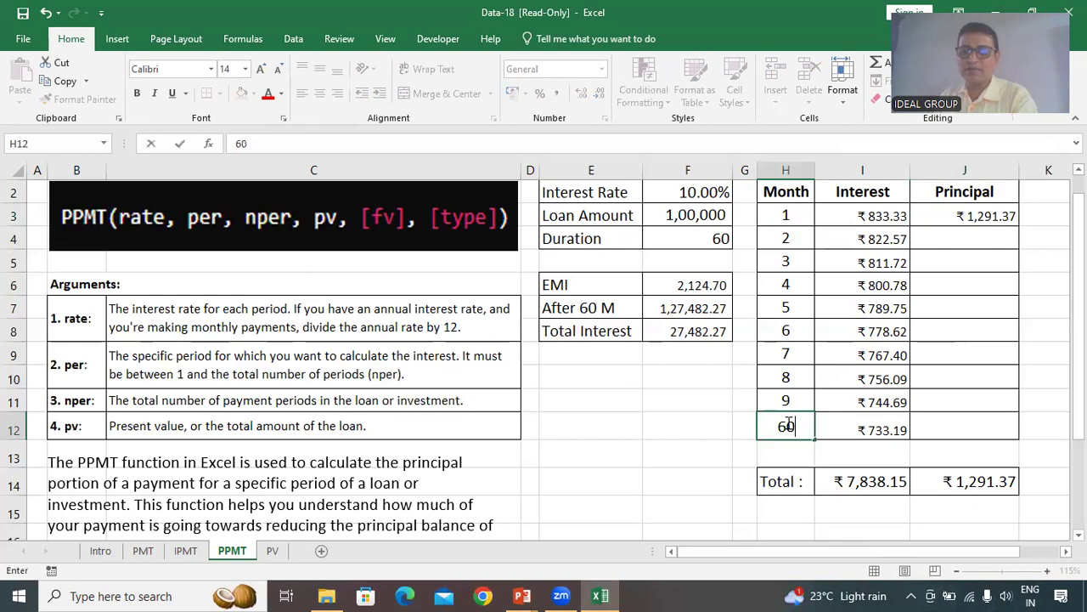
key("Return")
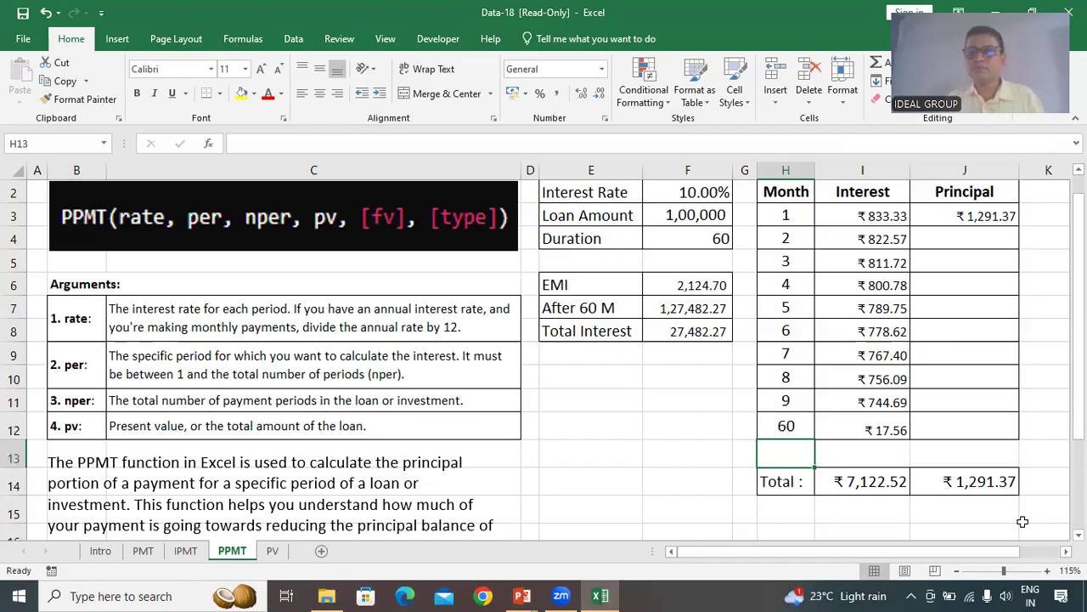
left_click(1008, 216)
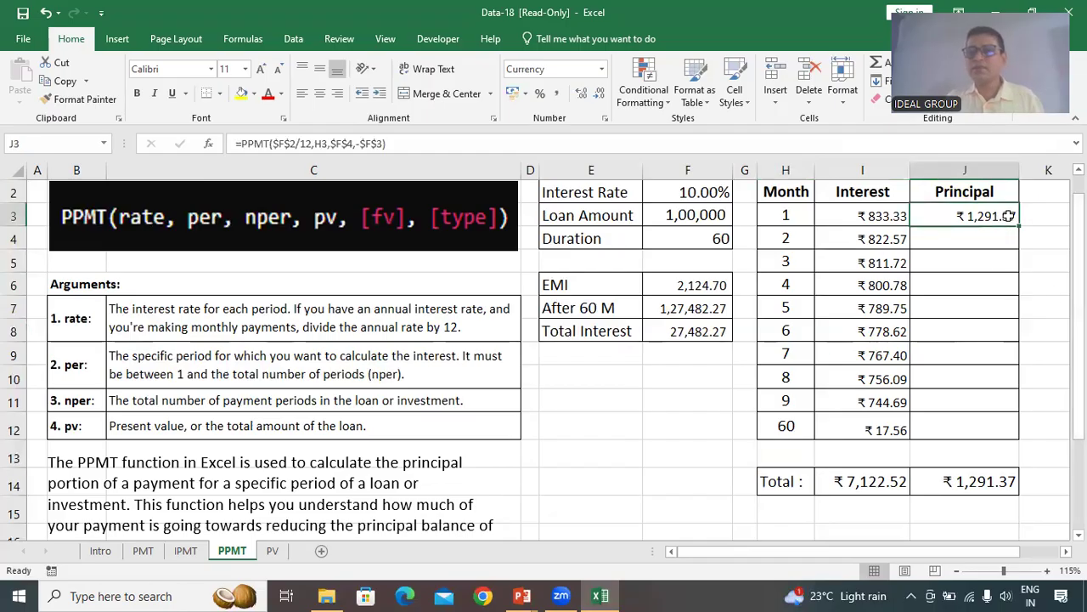
double_click(1018, 226)
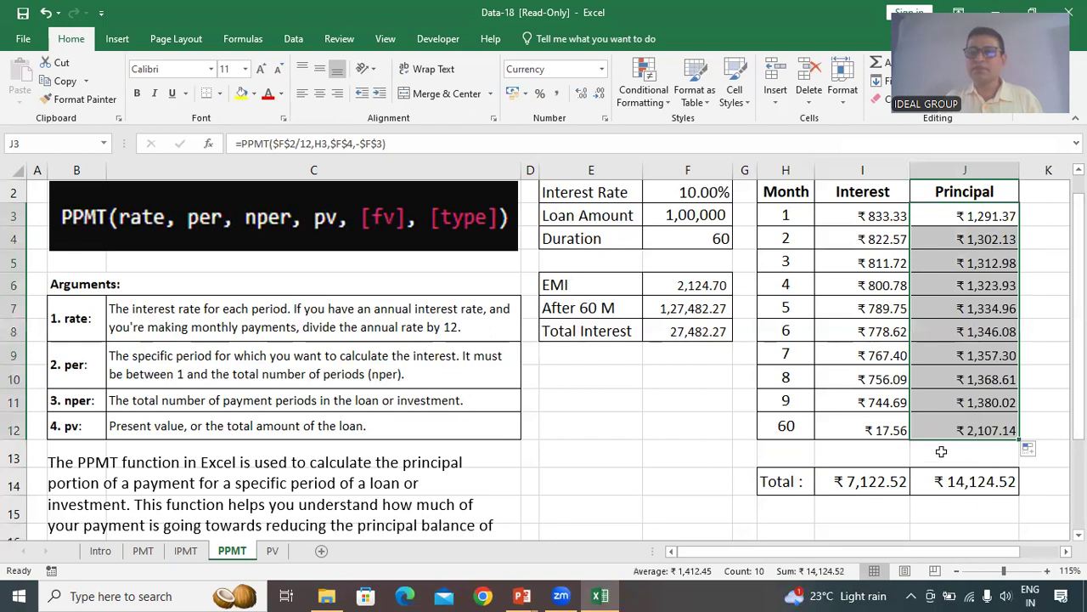
Step: Replace the Month numbers in H9 and H10 with 30 and 40 to recalculate their interest and principal
left_click(784, 354)
type("30")
key("Return")
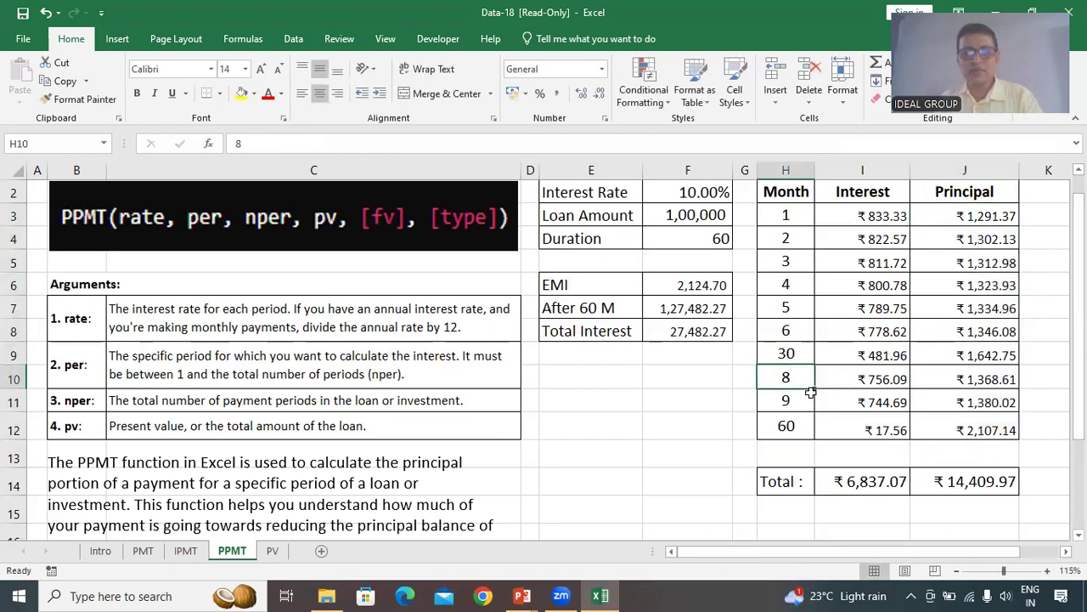
type("40")
key("Return")
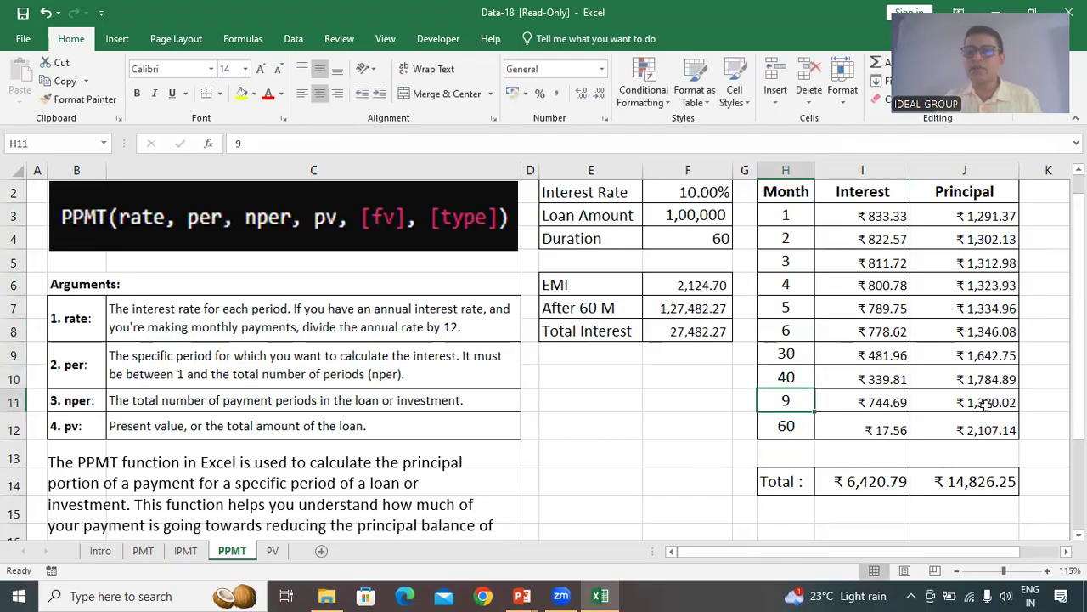
Step: Examine the interest and principal cells for month 40 and the Loan Amount cell F3
left_click(861, 386)
left_click(989, 379)
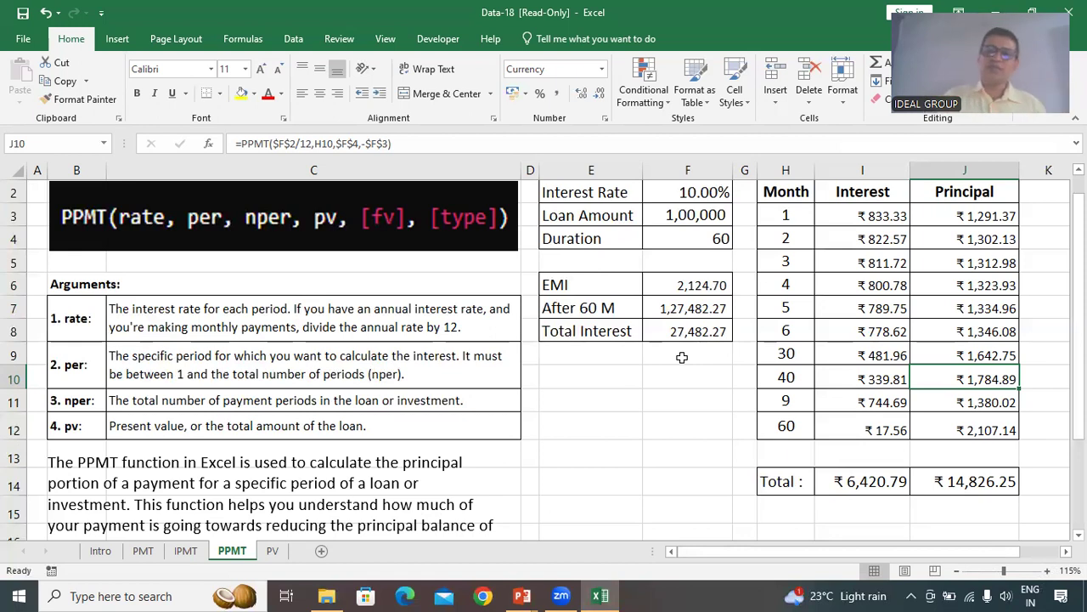
left_click(700, 217)
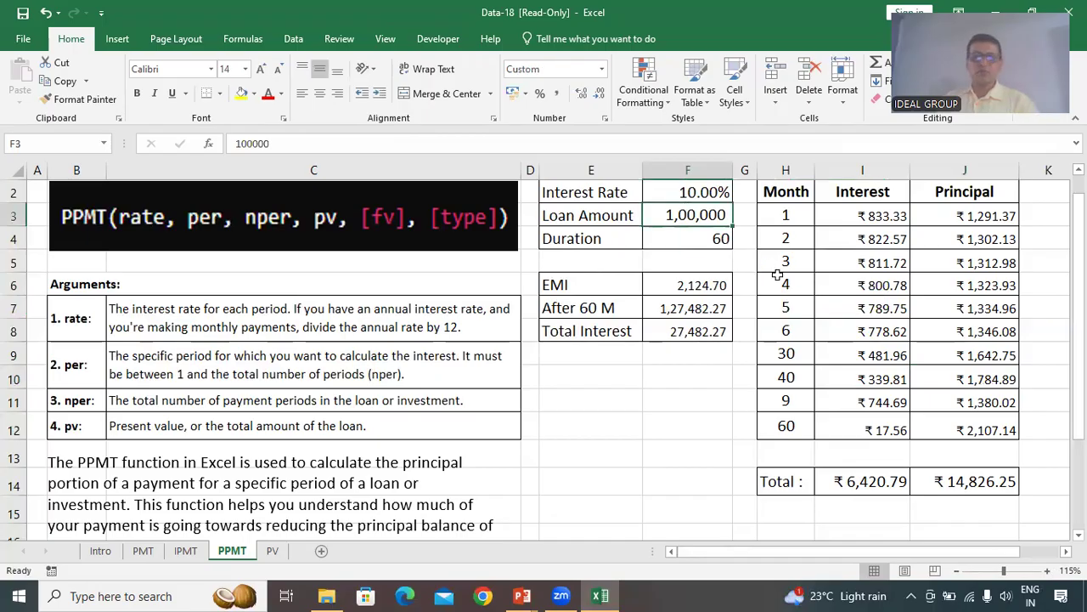
Step: Set the Loan Amount in F3 to 200000 and the Interest Rate in F2 to 12%
type("2,00,0")
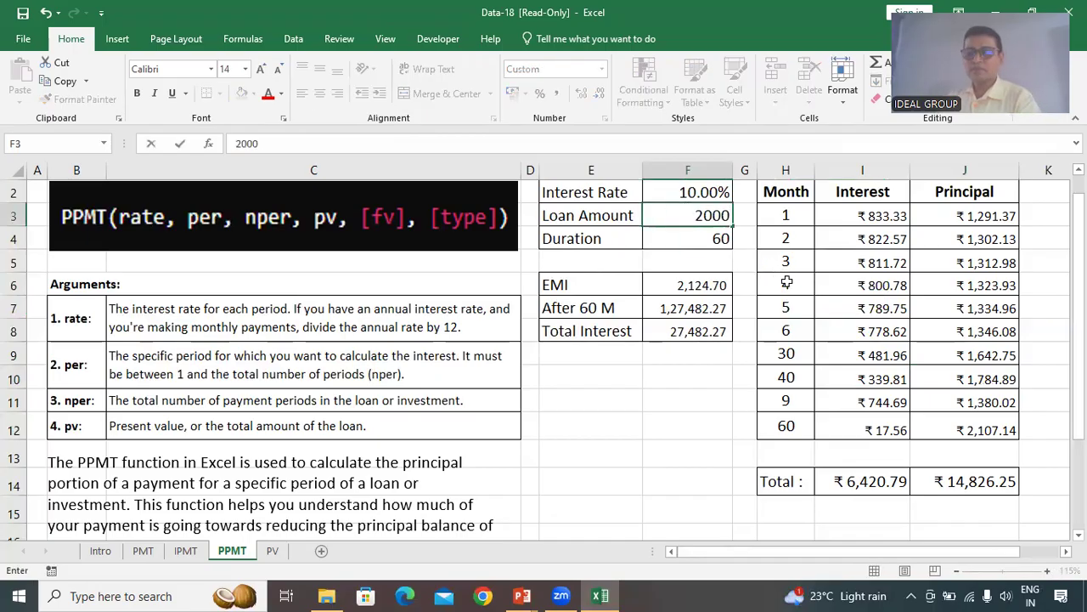
type("00")
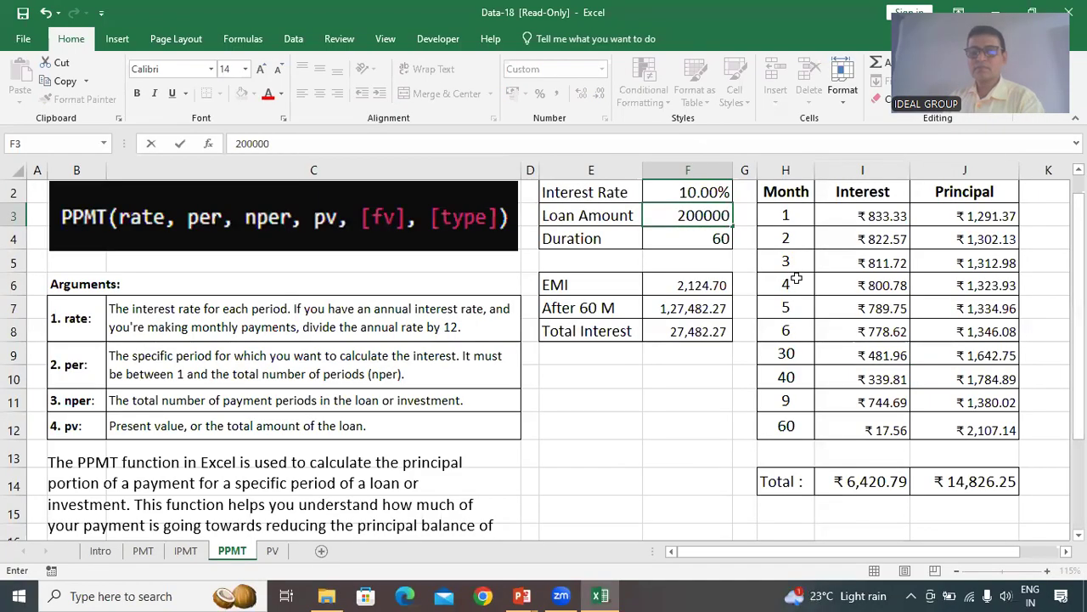
key("Return")
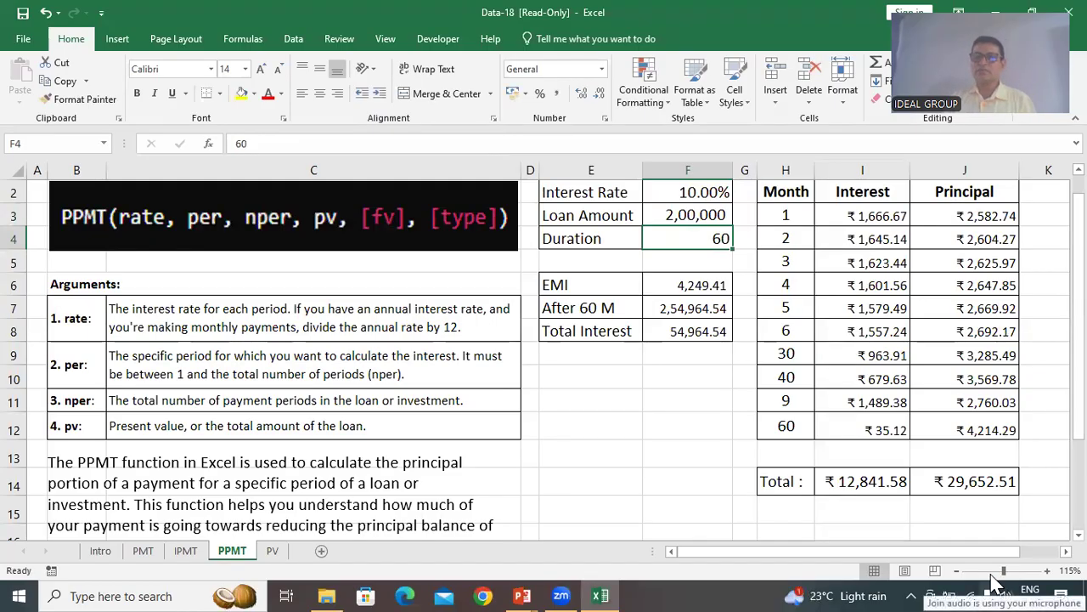
left_click(710, 193)
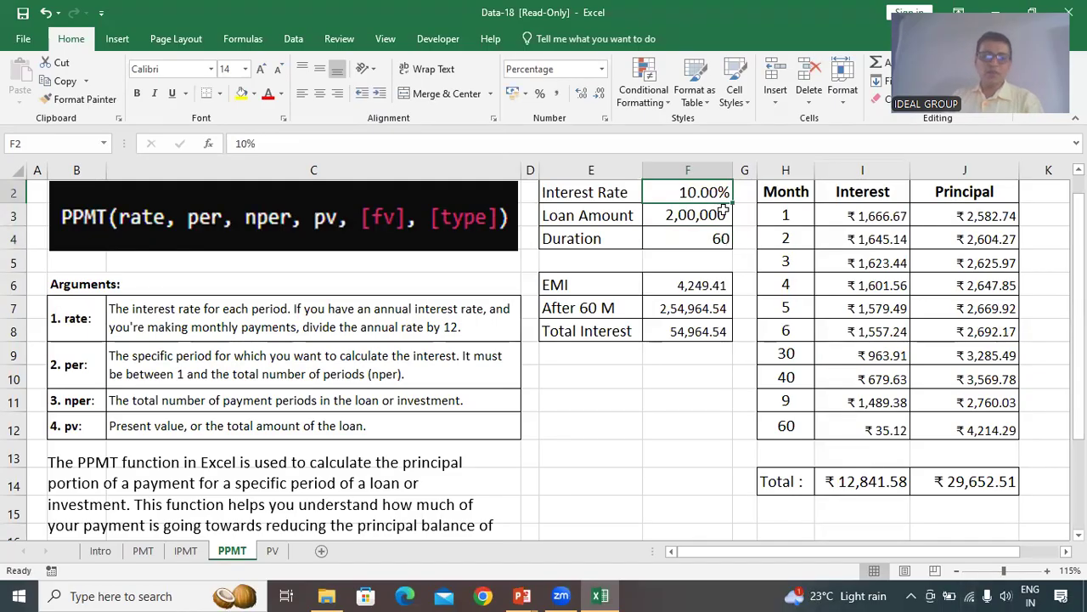
type("12")
key("Return")
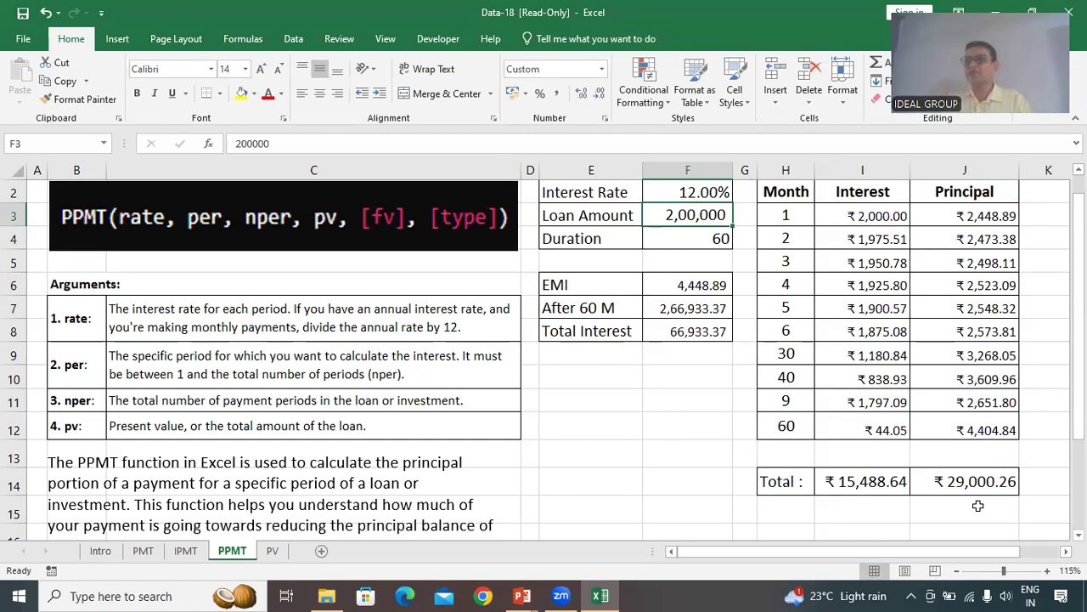
Step: Set the loan Duration in F4 to 72 months
left_click(724, 241)
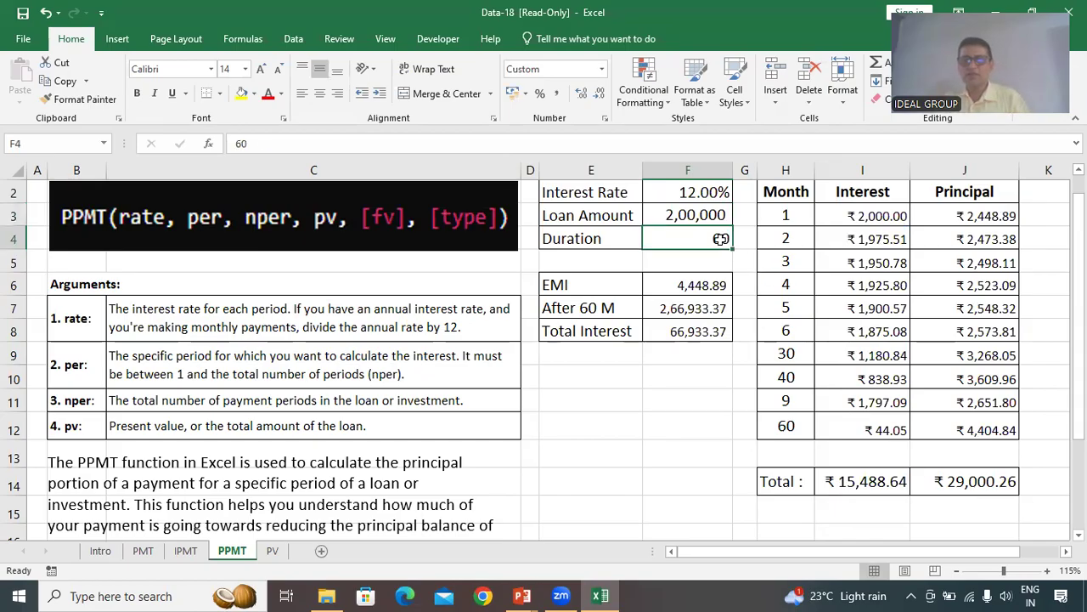
type("72")
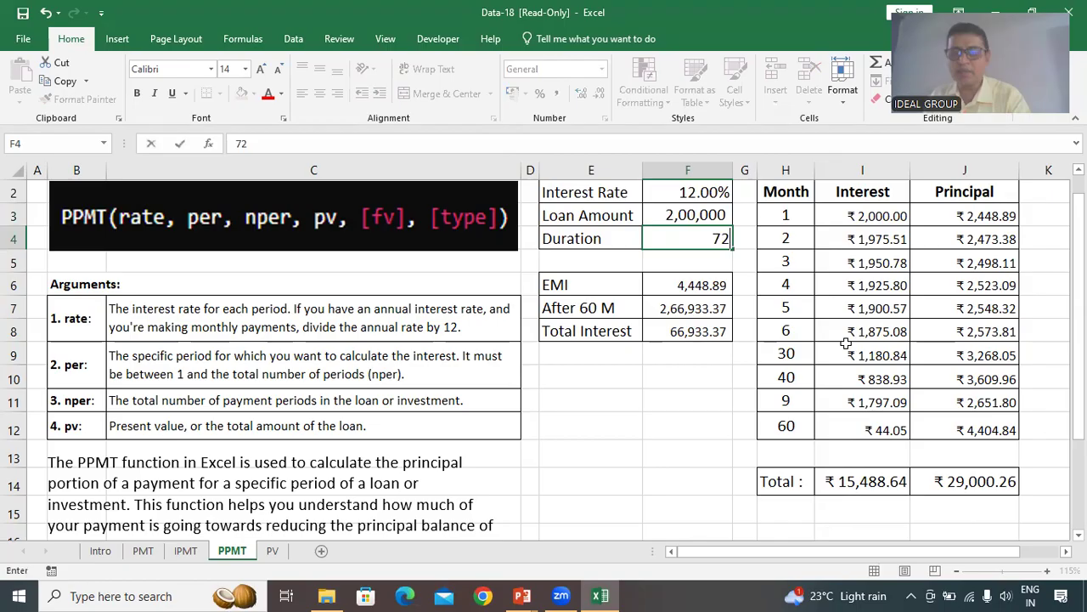
key("Return")
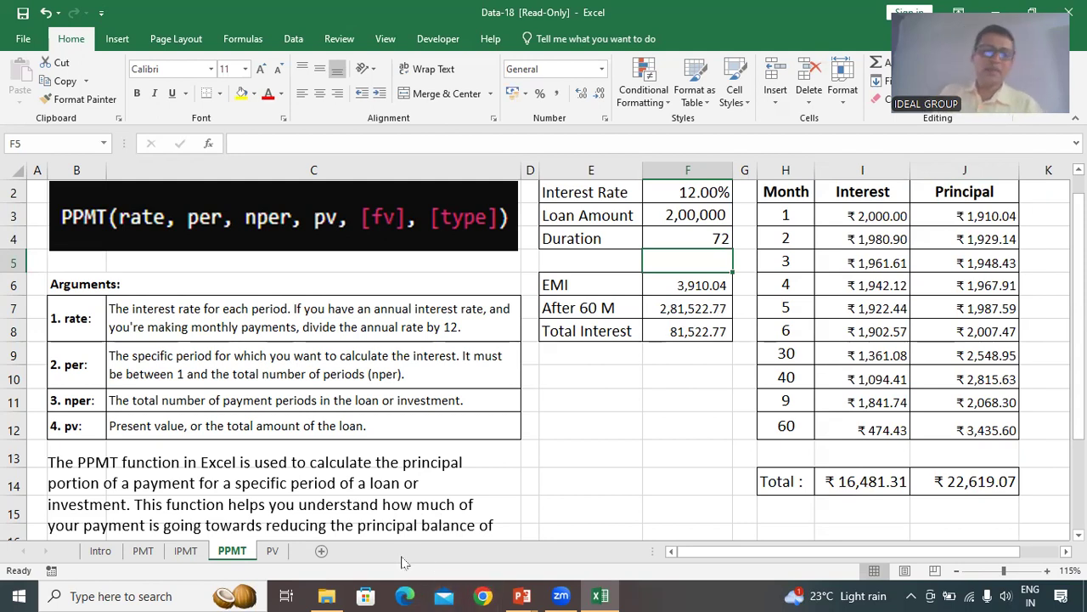
Step: Switch to the PV sheet and review the PV syntax alongside the Interest Rate, EMI and Period inputs
left_click(273, 552)
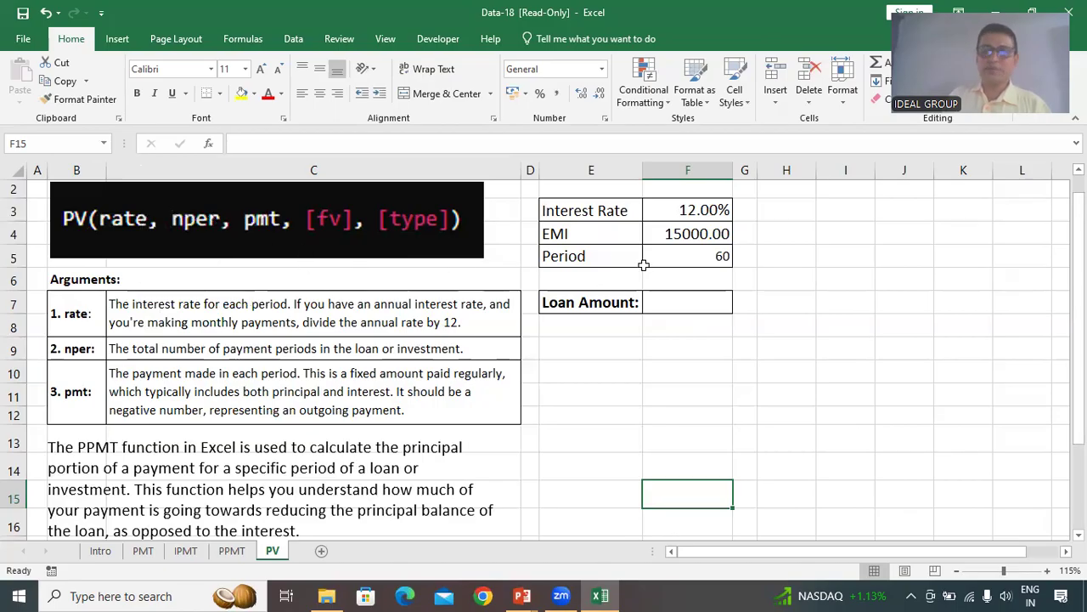
key("ctrl")
key("ctrl")
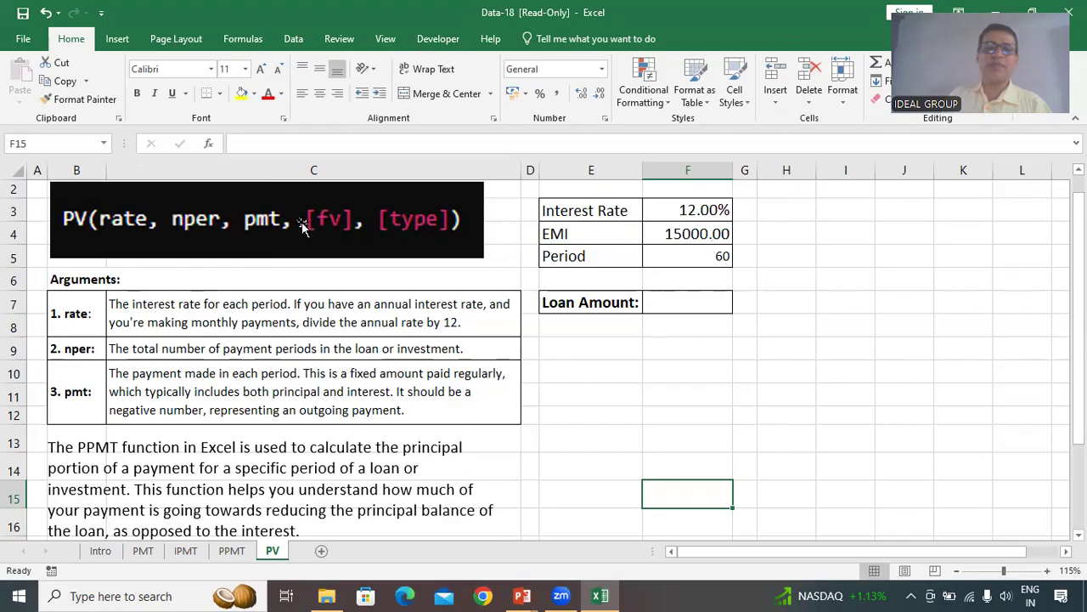
key("ctrl")
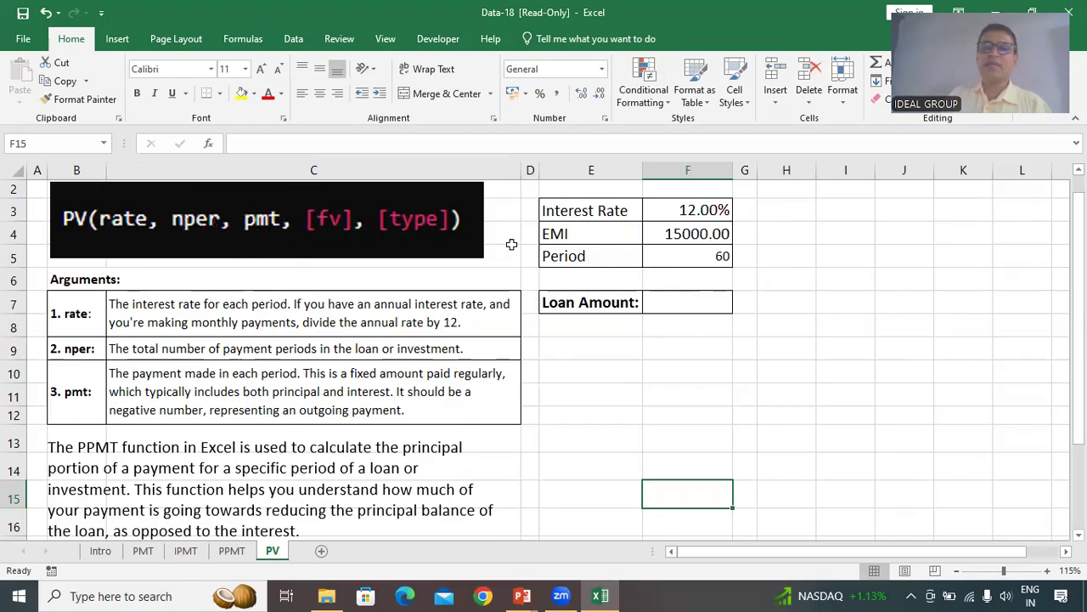
key("ctrl")
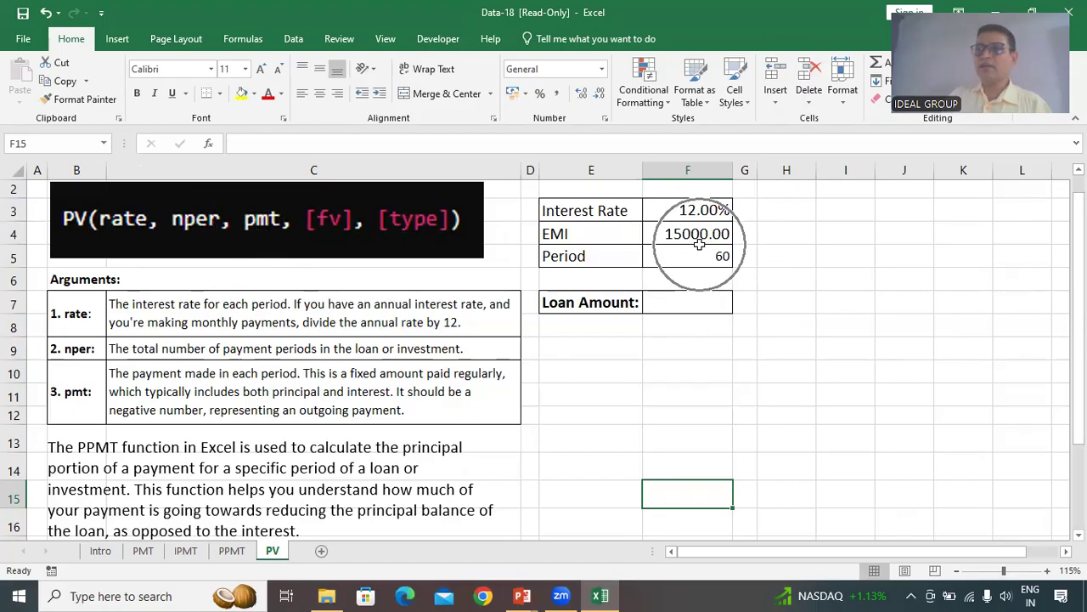
key("ctrl")
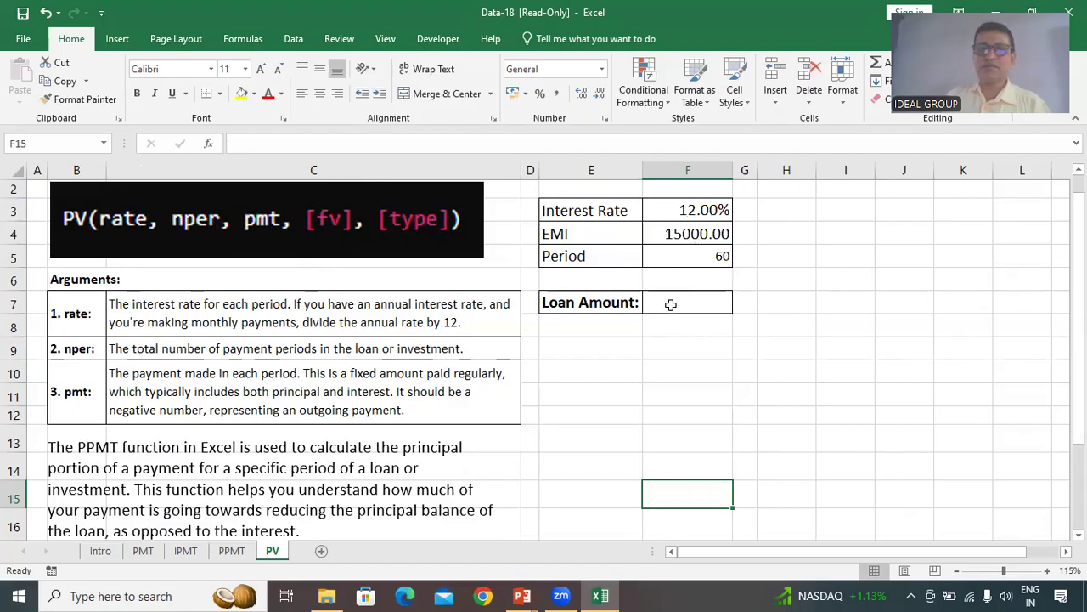
Step: Start a PV formula in the Loan Amount cell F7 with F3/12 as the rate
left_click(671, 304)
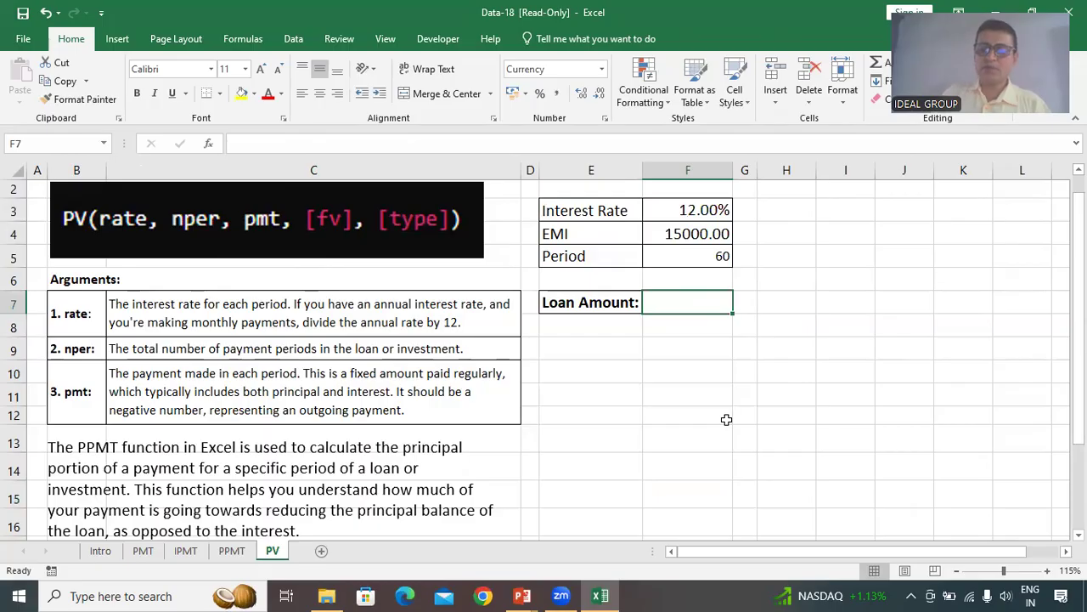
type("=")
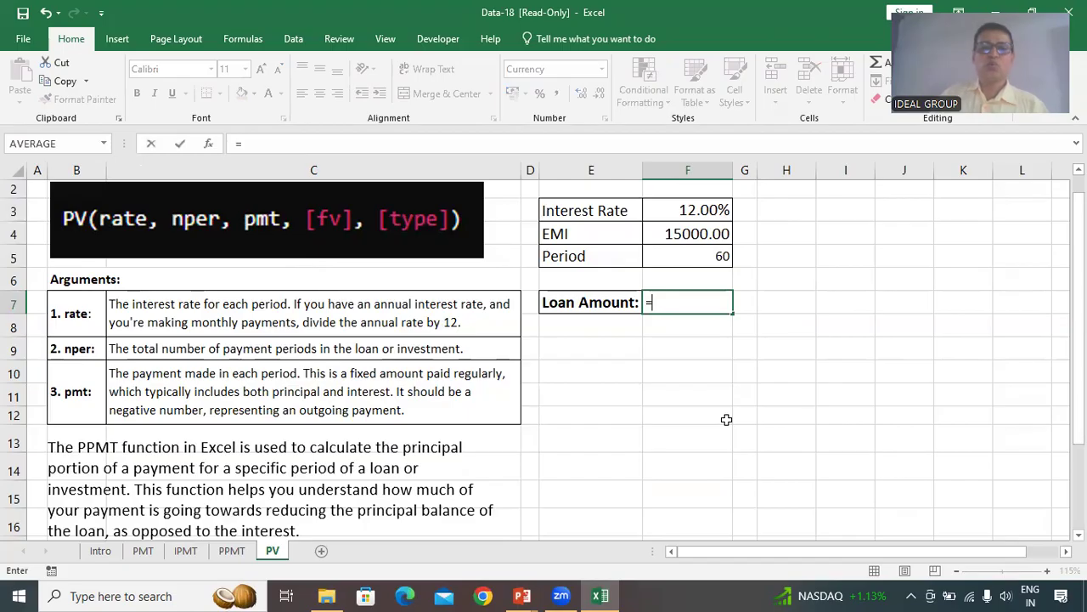
key("ctrl")
key("ctrl")
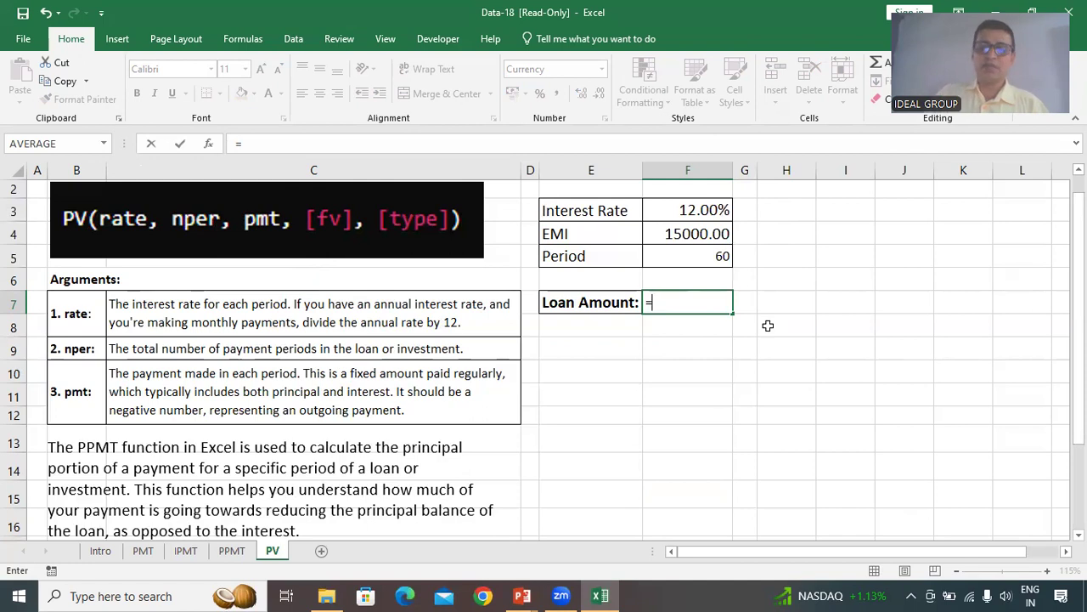
type("PV(")
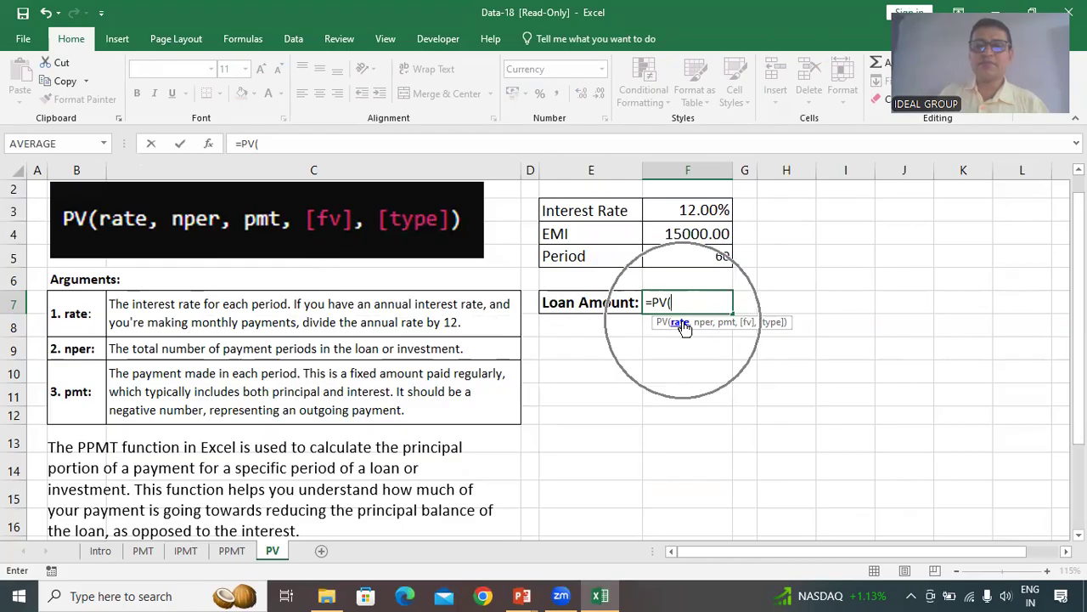
left_click(721, 210)
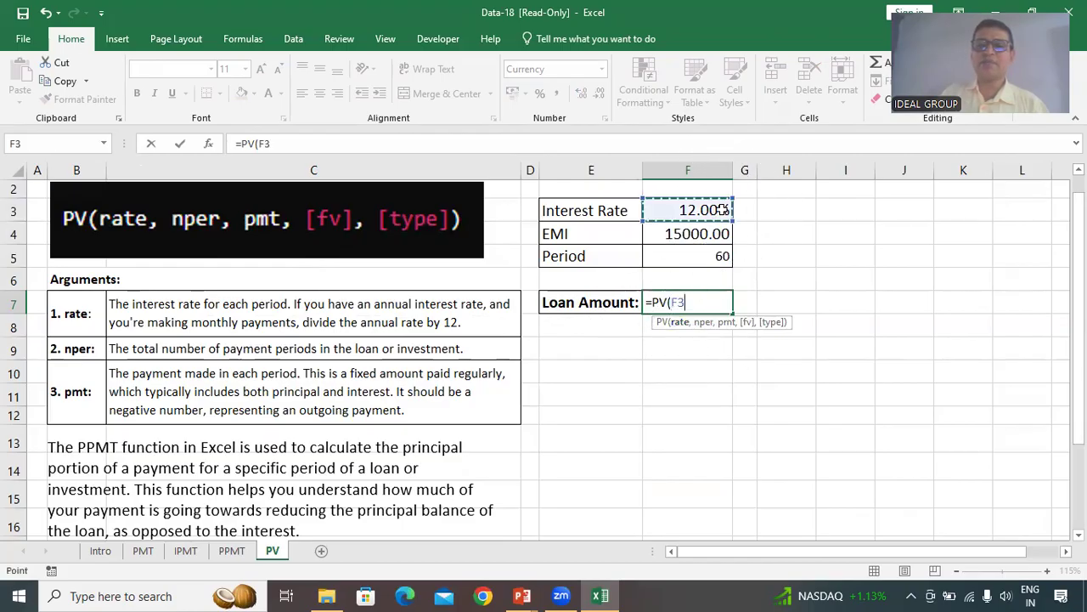
type("/12")
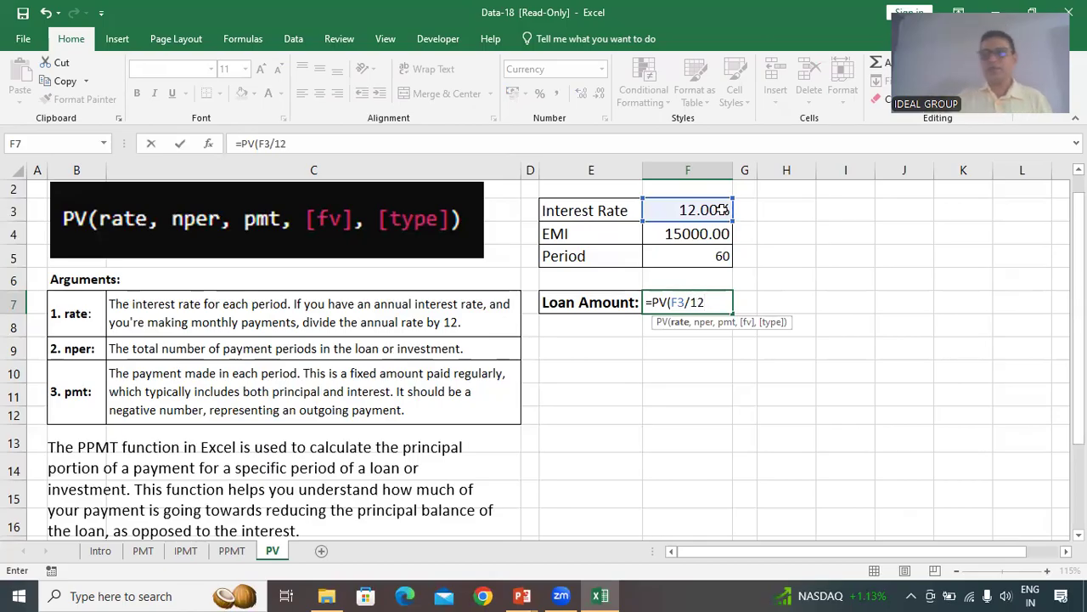
type(",")
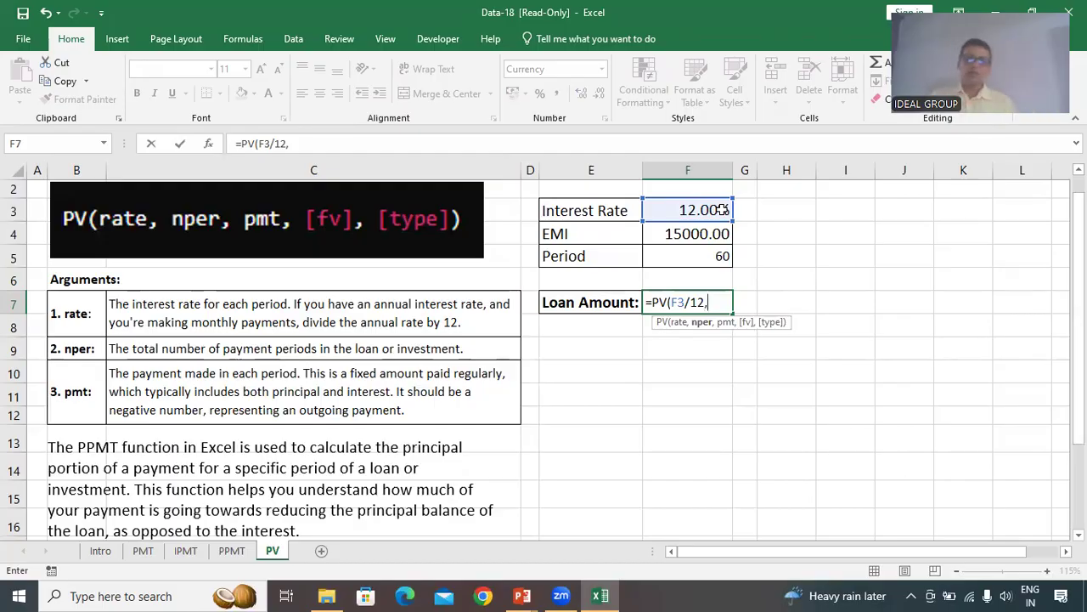
Step: Complete the F7 formula with F5 as nper and F4 as pmt, and commit it
left_click(727, 259)
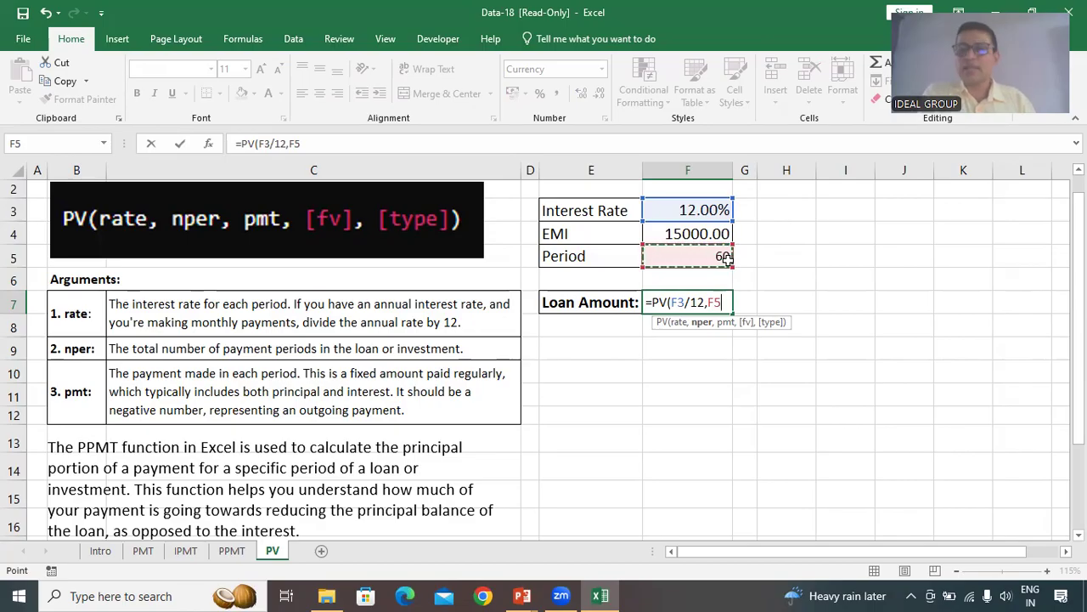
type(",")
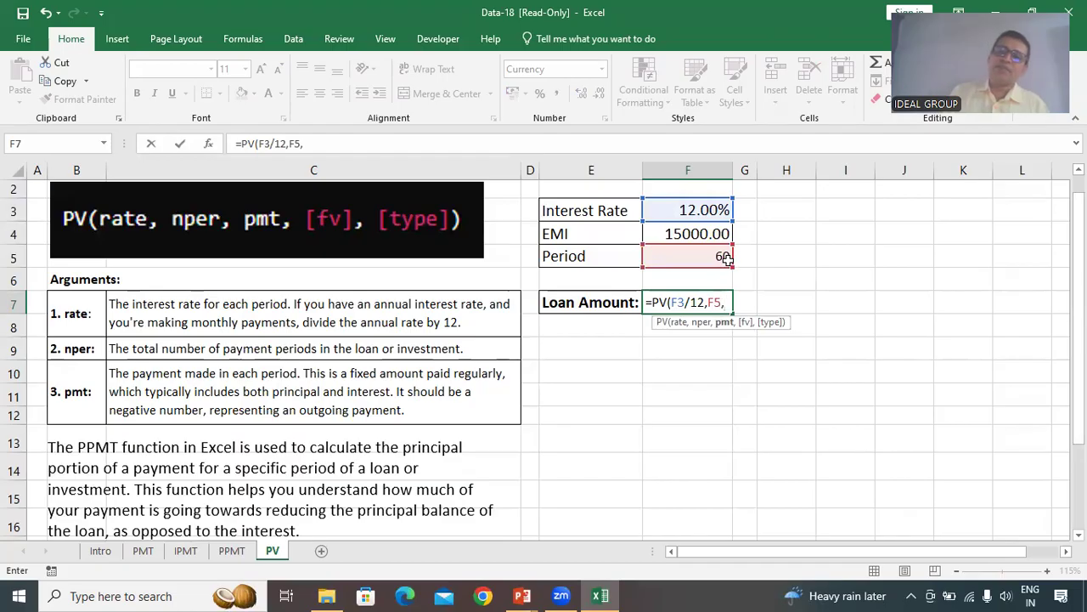
left_click(725, 232)
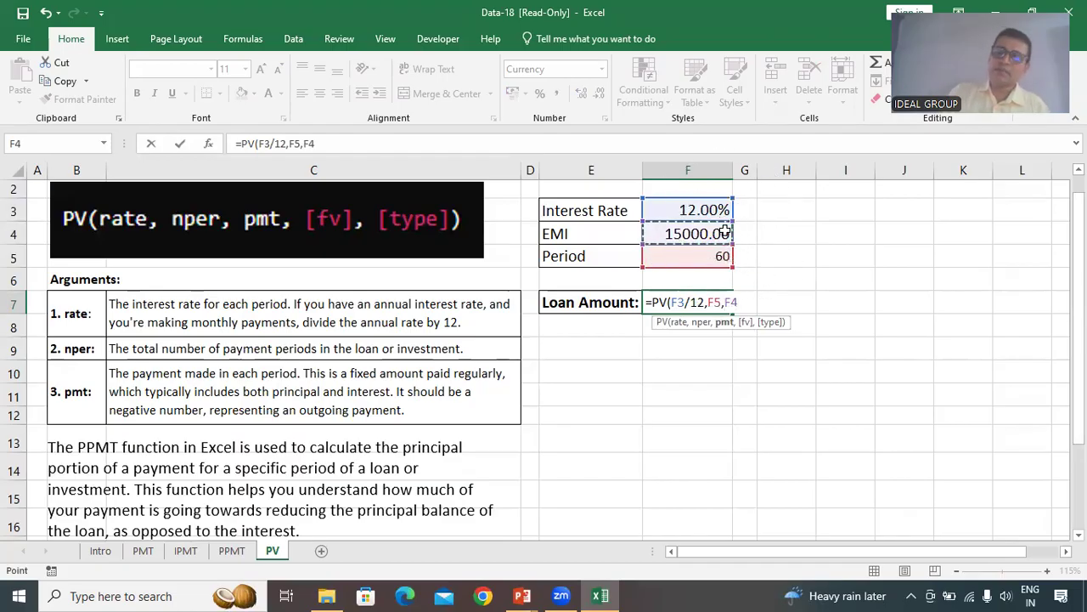
key("Return")
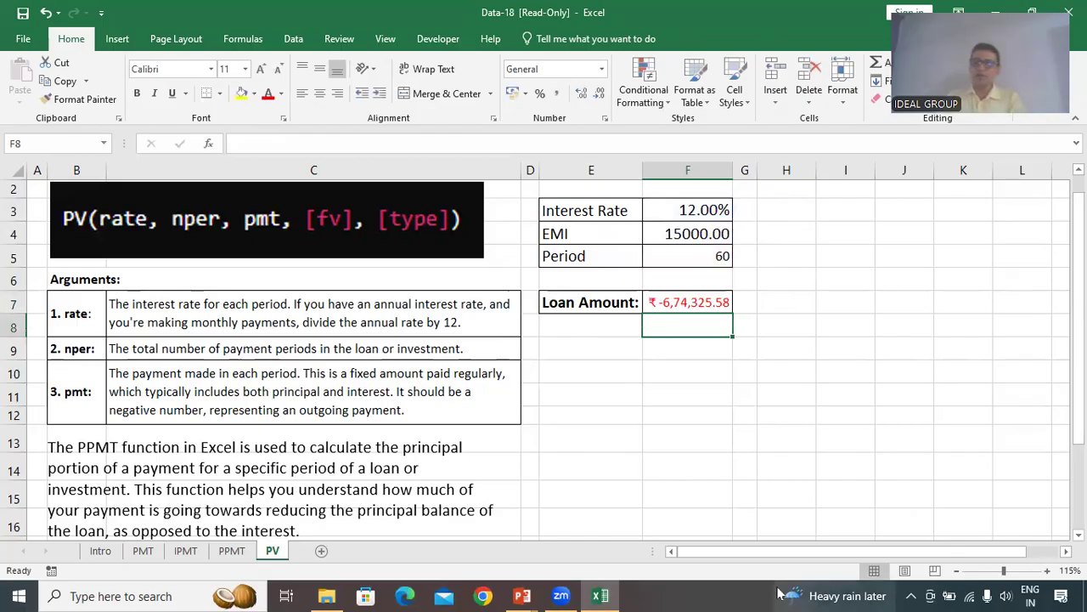
Step: Edit the PV formula in F7 to make the pmt argument negative, -F4
left_click(719, 303)
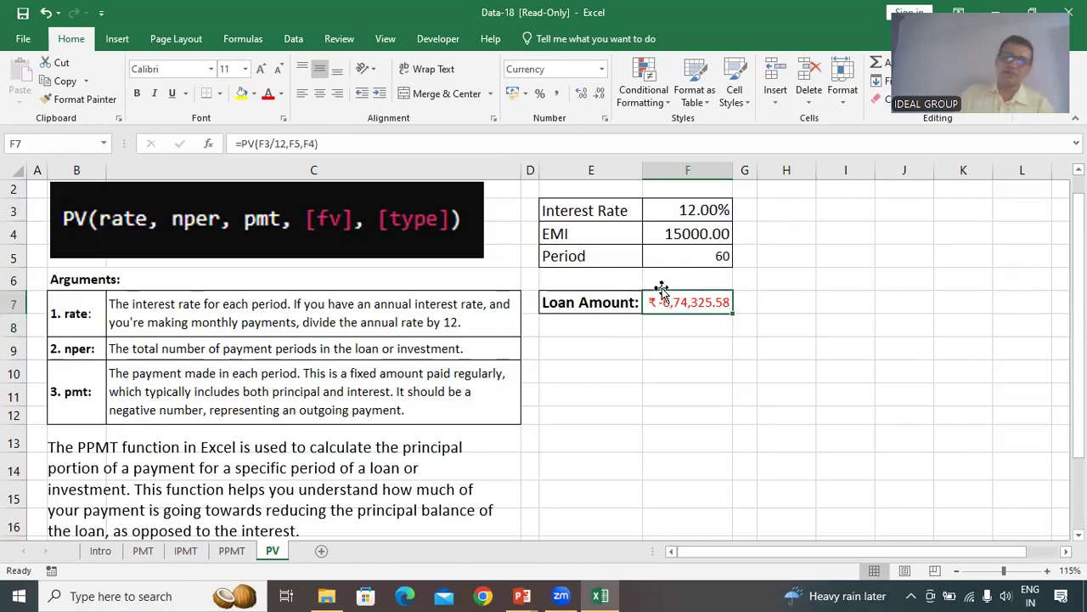
left_click(316, 143)
key("Left")
key("Left")
key("Left")
type("-")
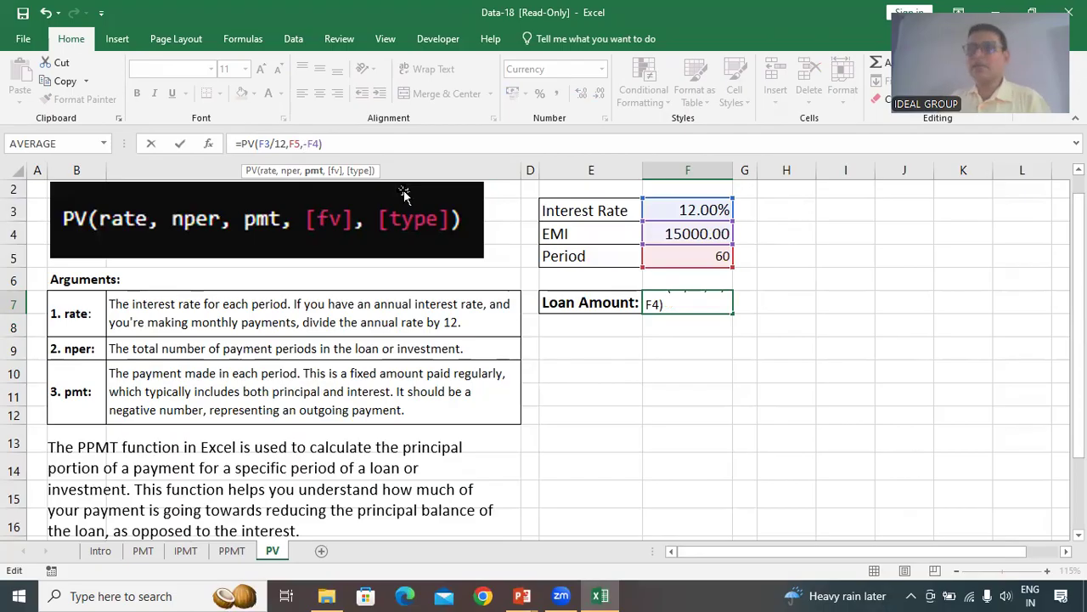
key("Return")
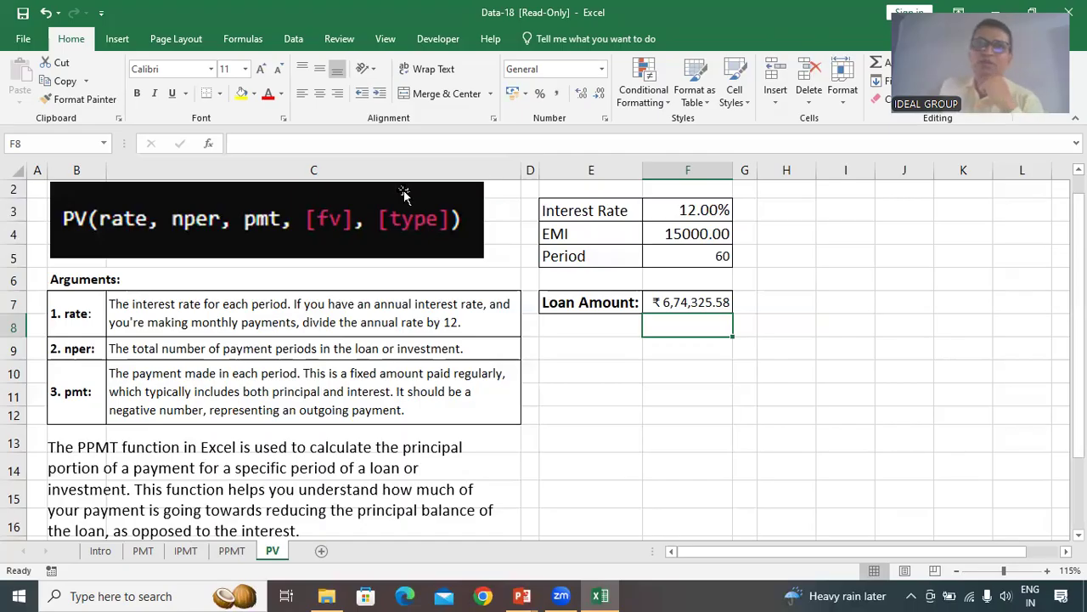
Step: Try EMI values of 15200 and 15300 in F4 to recalculate the loan amount
left_click(699, 243)
type("1")
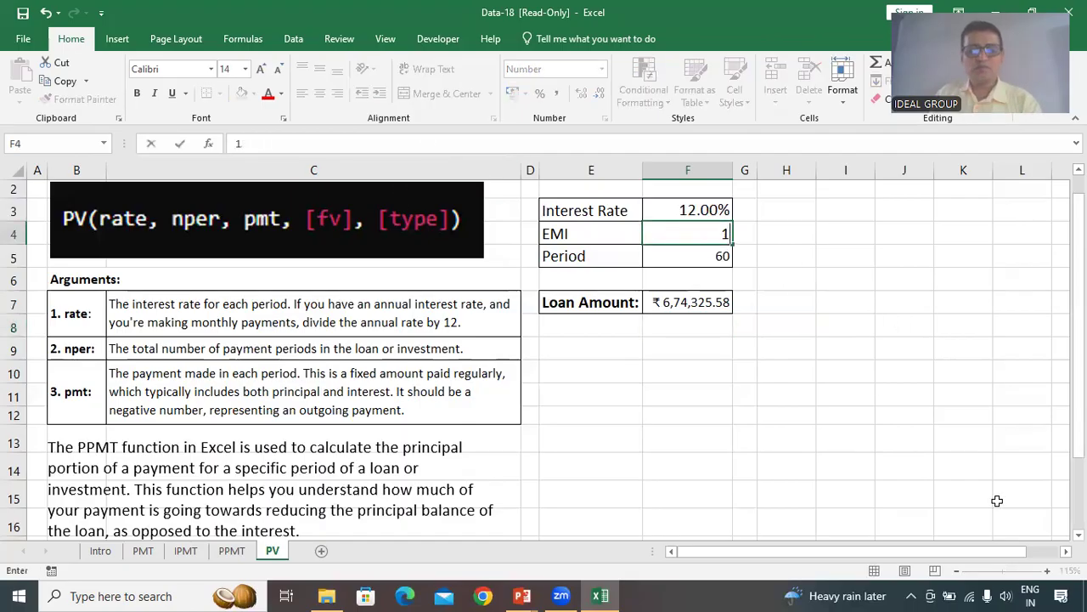
type("5200")
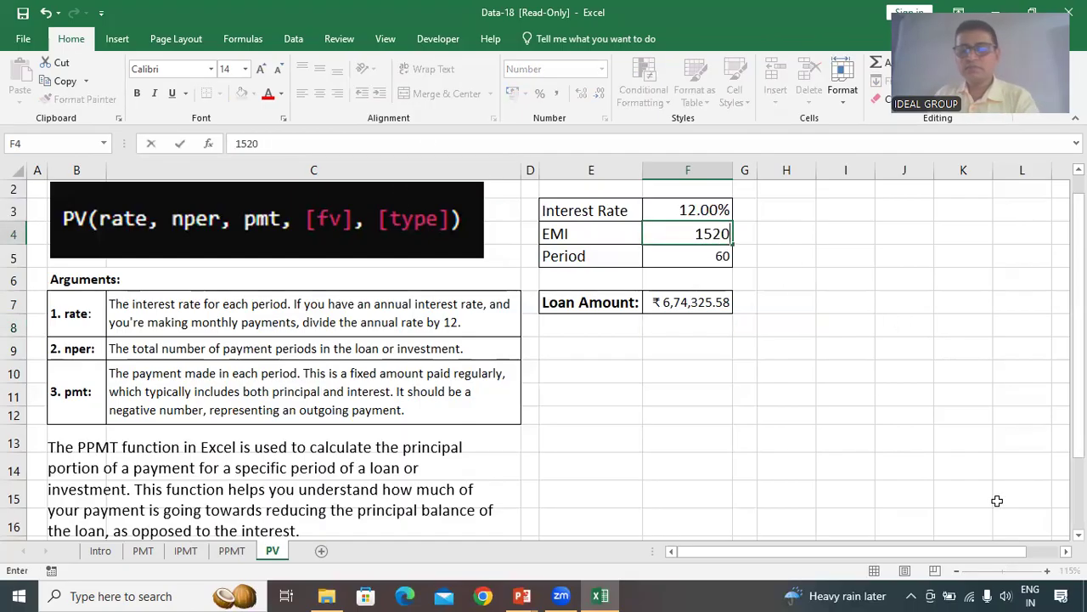
key("Return")
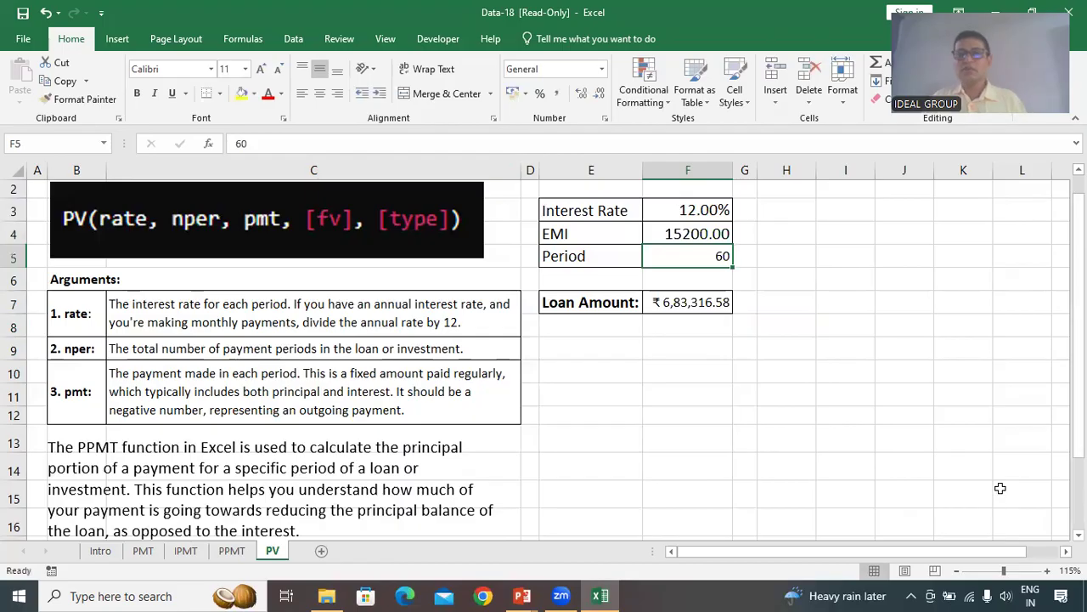
left_click(698, 233)
type("1")
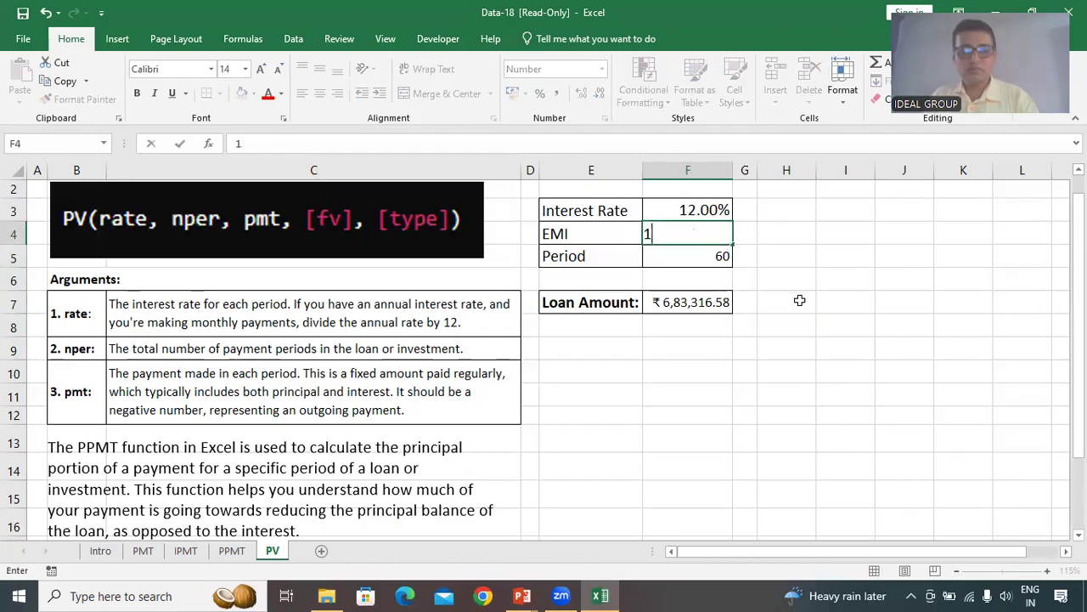
type("5300")
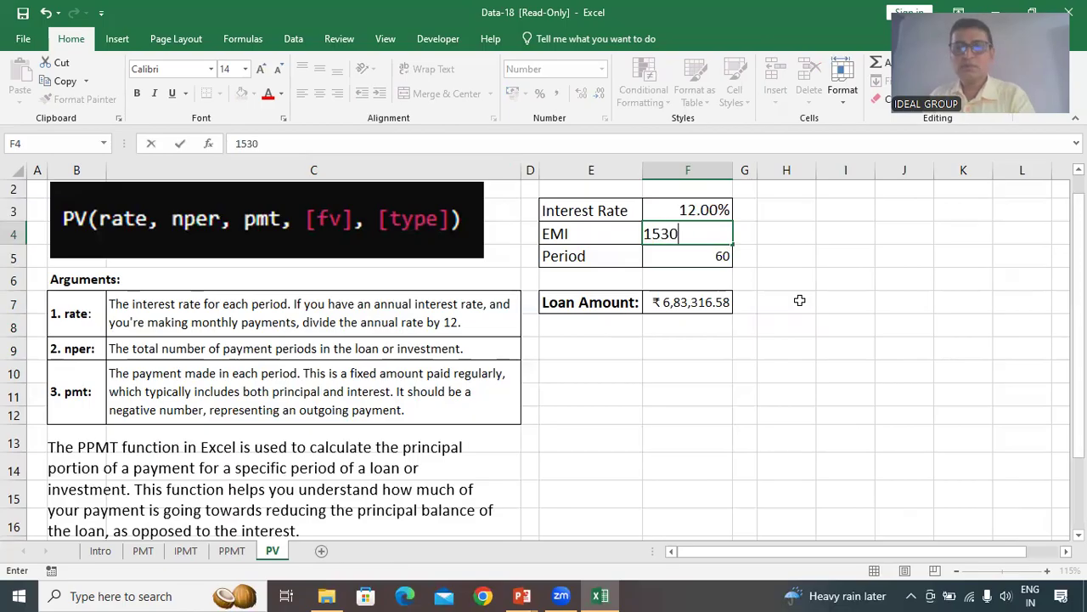
key("Return")
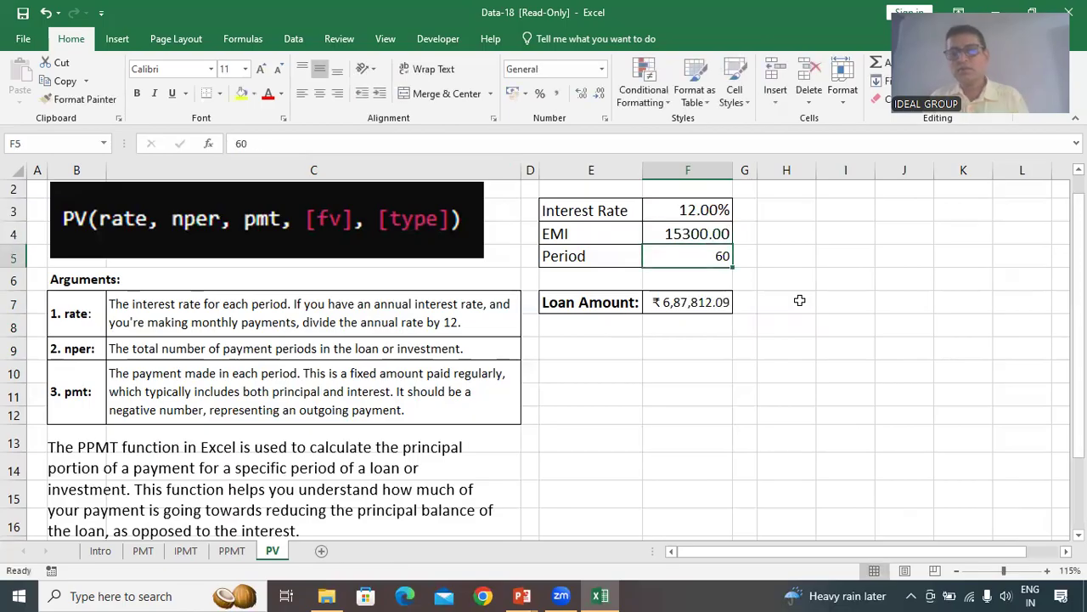
Step: Set the EMI in F4 to 15400 to recalculate the loan amount
left_click(718, 238)
type("15400")
key("Return")
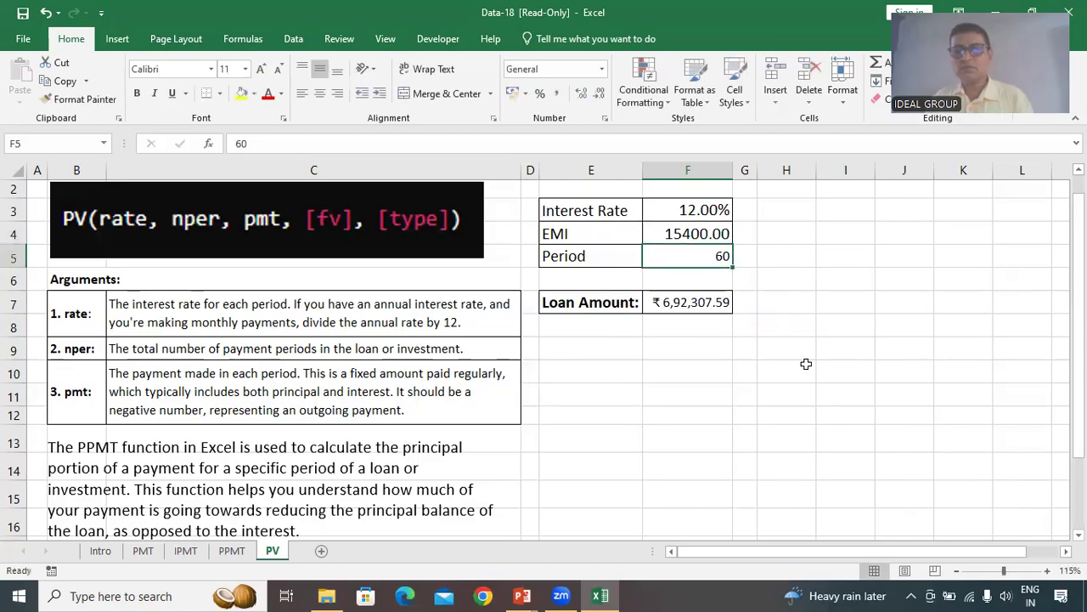
left_click(677, 225)
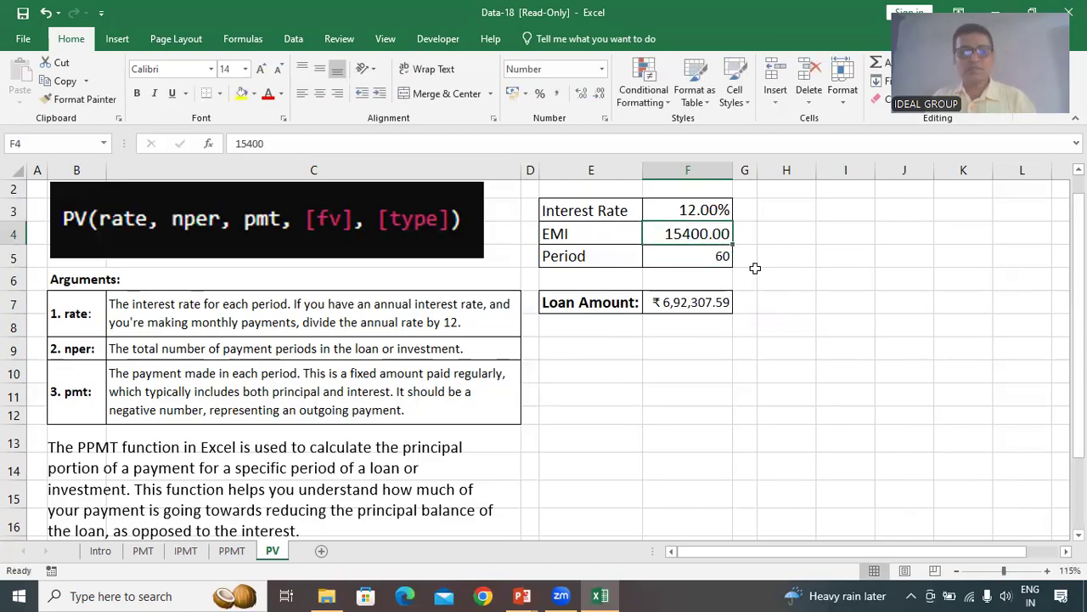
Step: Set the EMI in F4 to 15600 to recalculate the loan amount
type("15600")
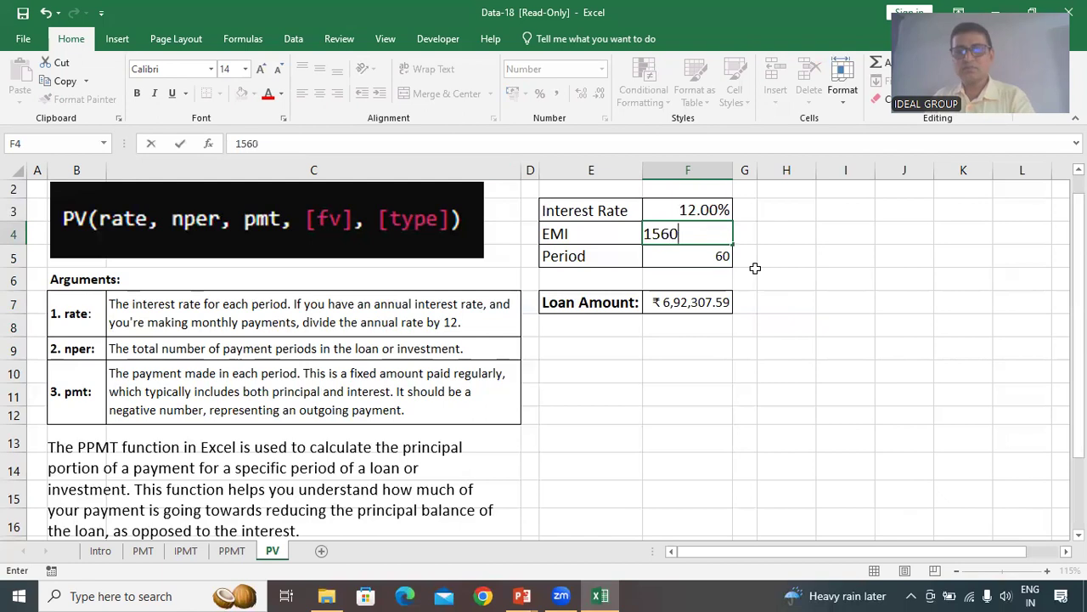
key("Return")
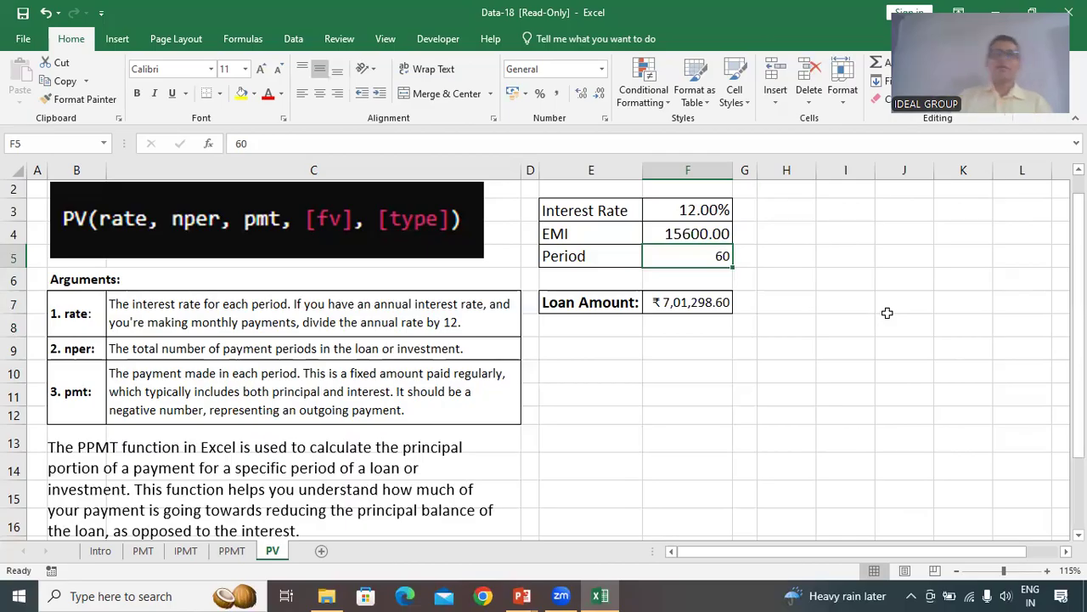
left_click(787, 440)
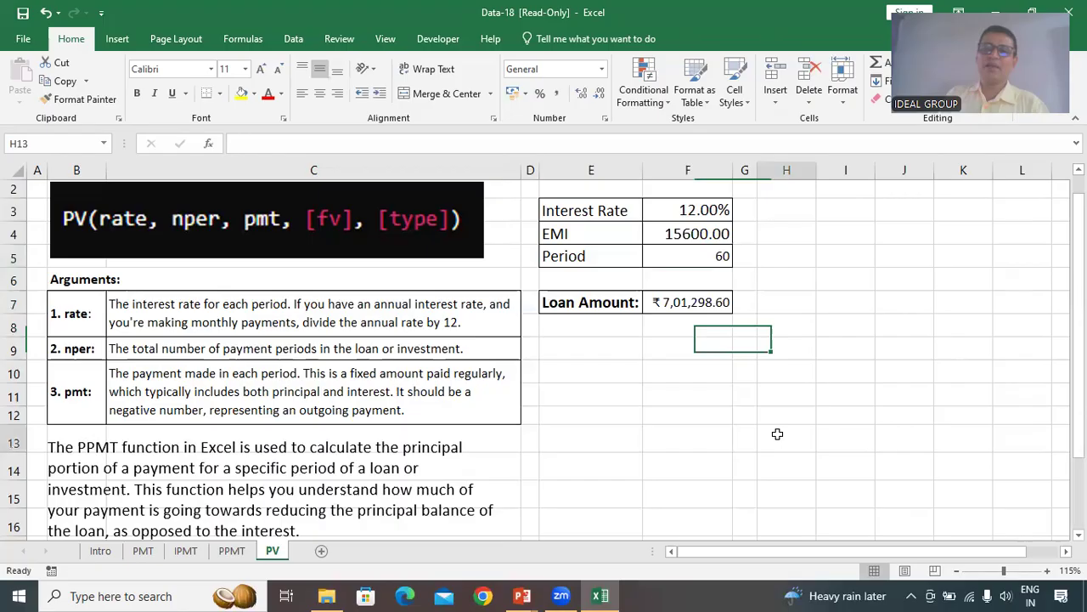
Step: Start a Goal Seek analysis with the loan amount cell F7 as the set cell
left_click(711, 298)
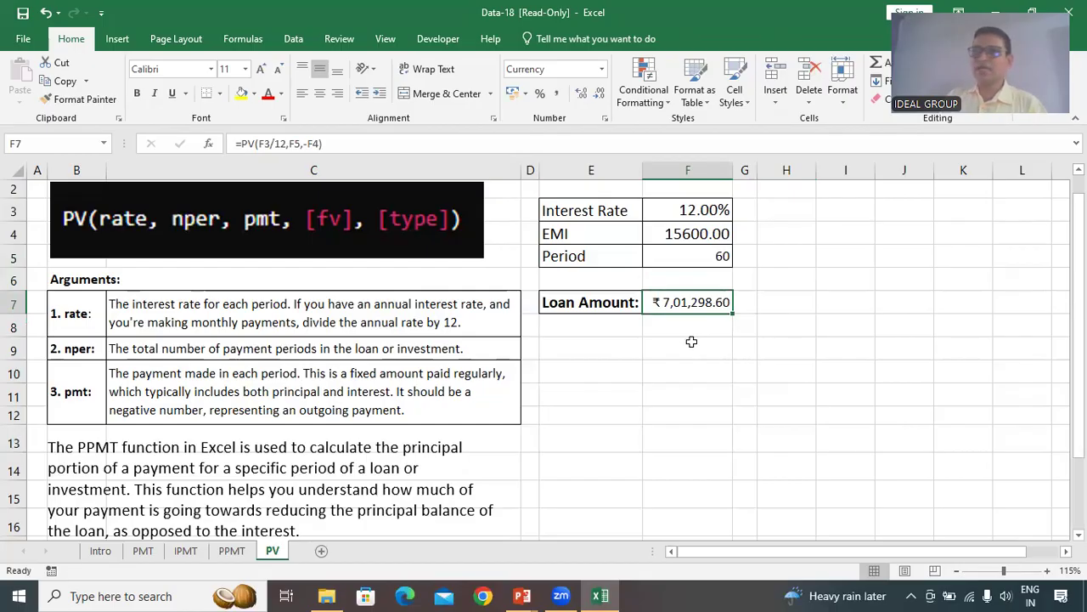
left_click(293, 40)
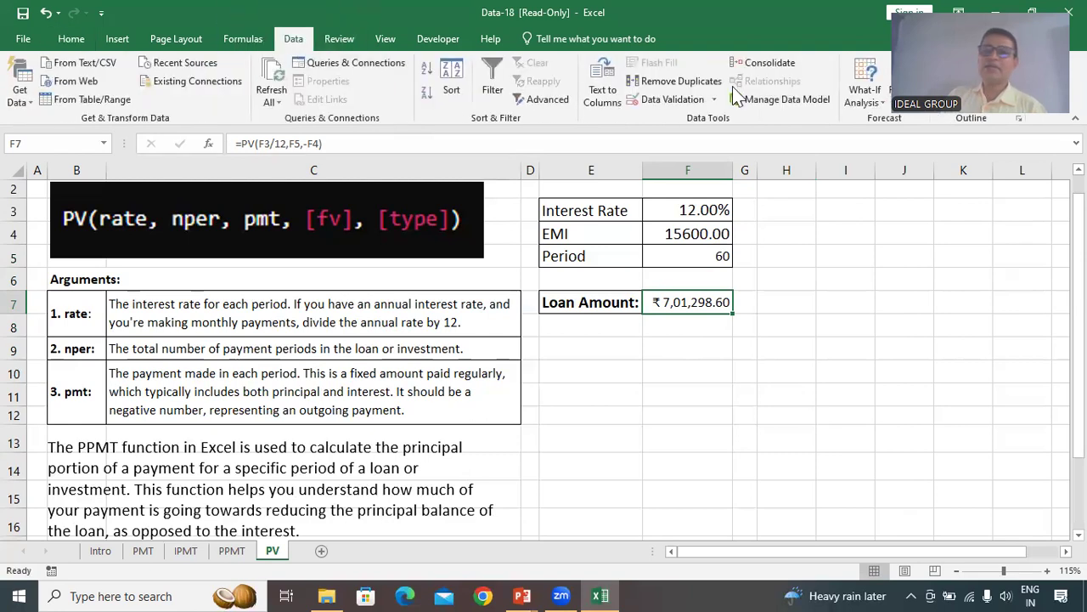
left_click(1014, 159)
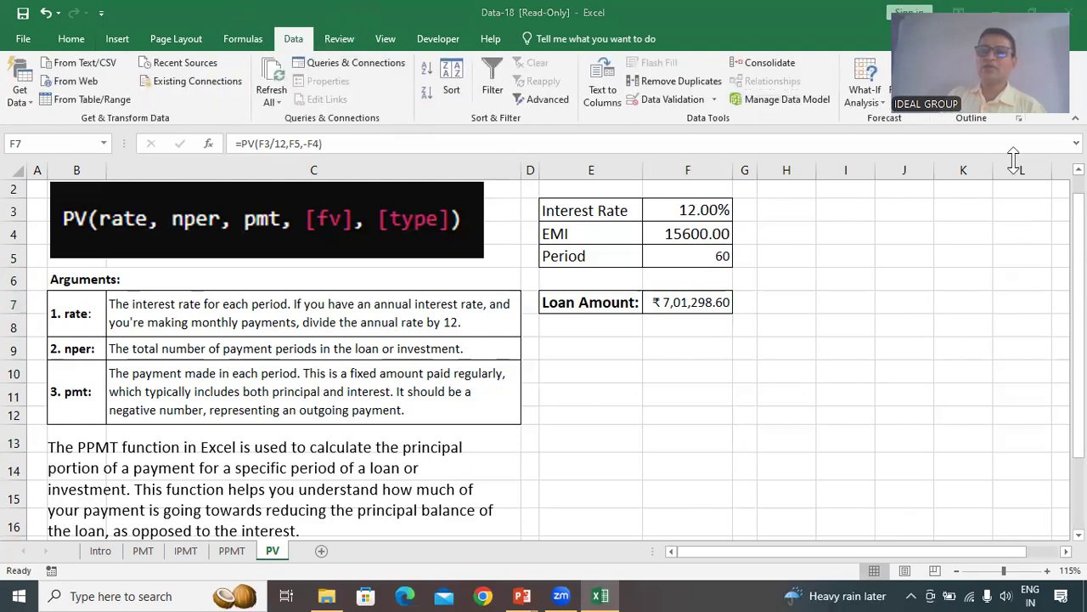
left_click_drag(1013, 159, 983, 227)
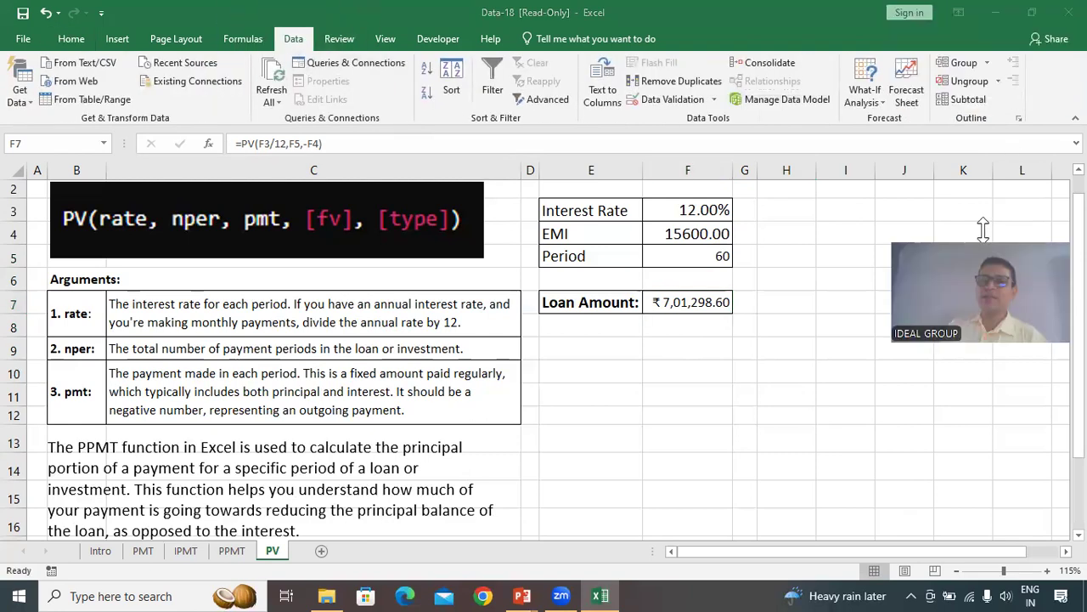
left_click(883, 102)
left_click(883, 102)
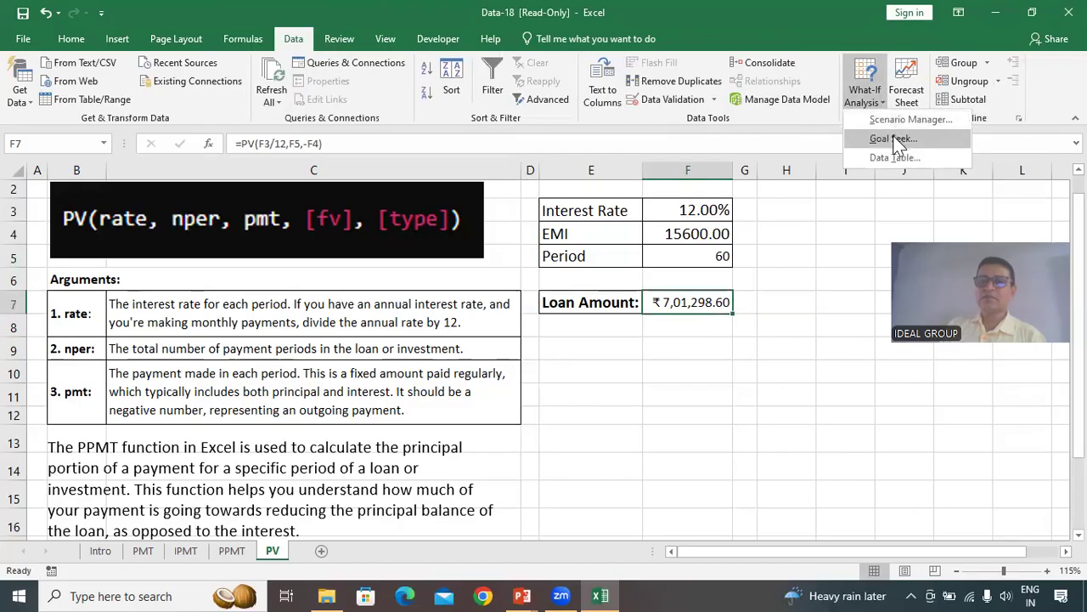
left_click(918, 140)
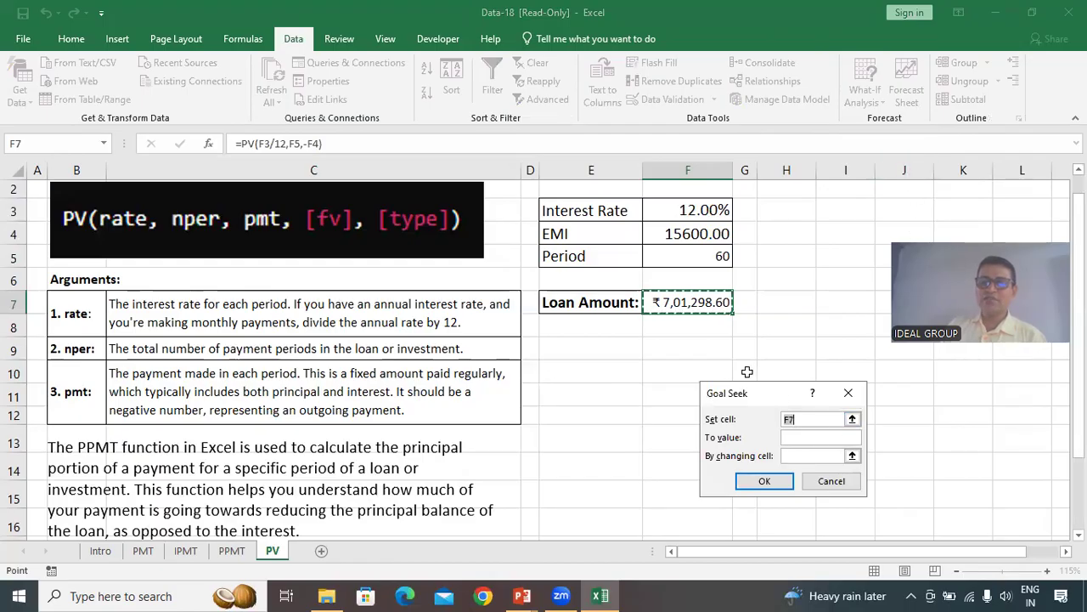
left_click(680, 302)
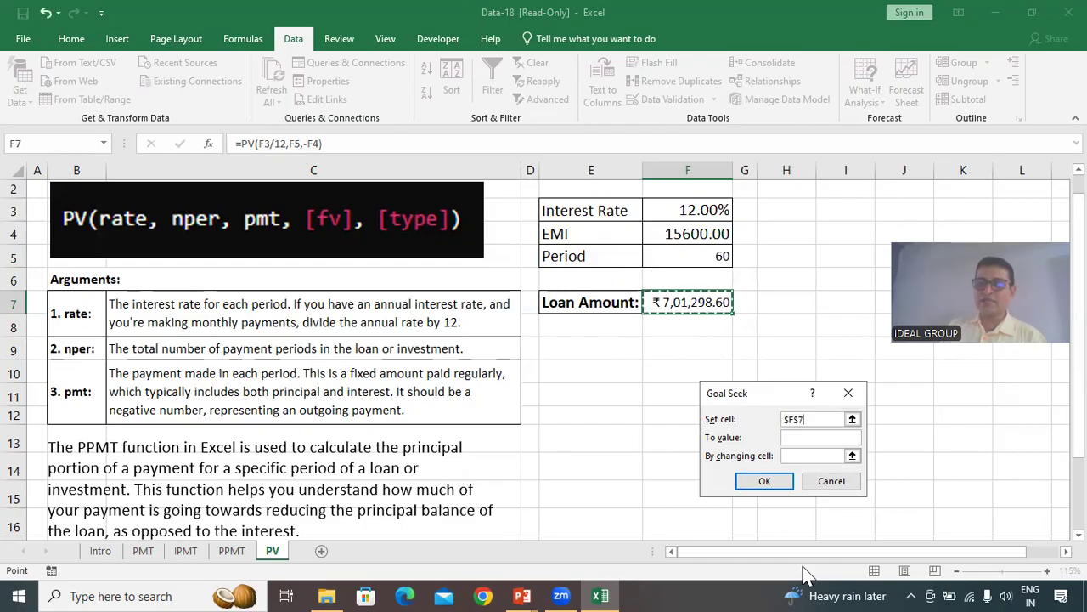
Step: Run Goal Seek with a target value of 700000 by changing the EMI cell F4, and keep the solution
left_click(815, 457)
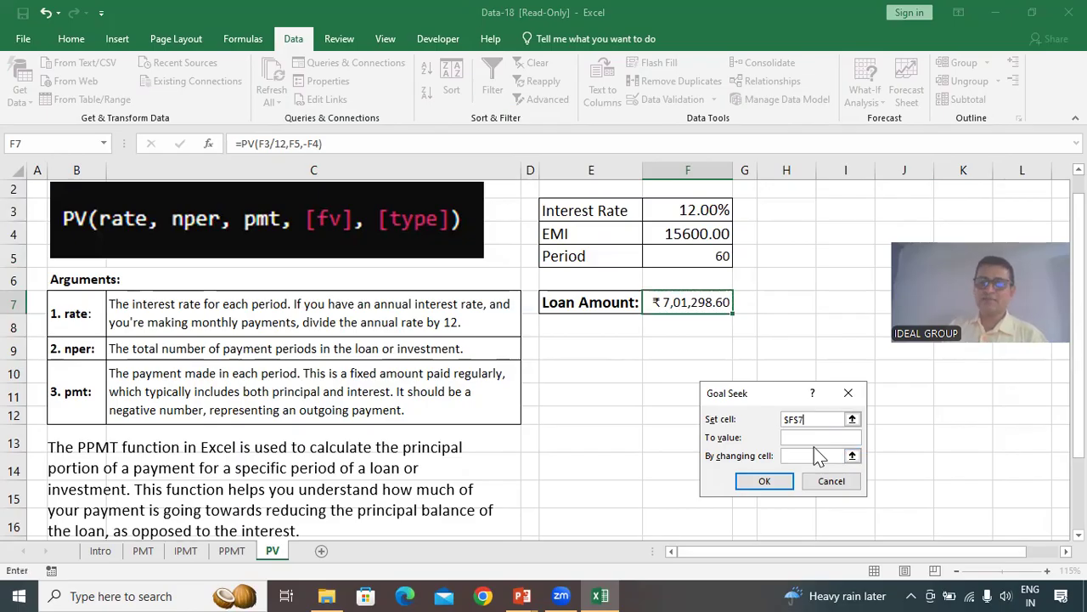
left_click(810, 437)
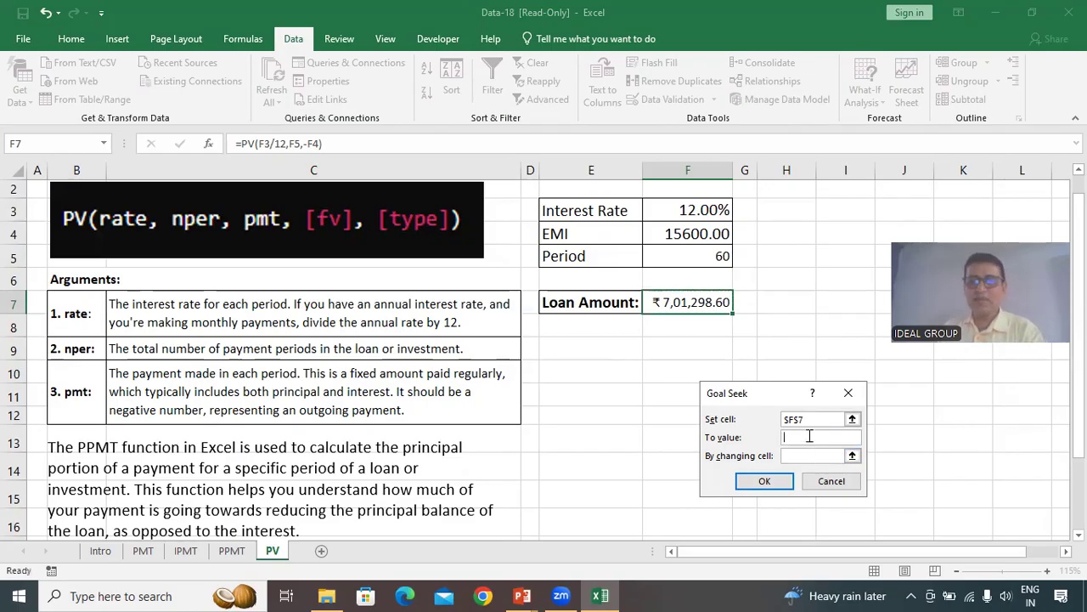
type("700000")
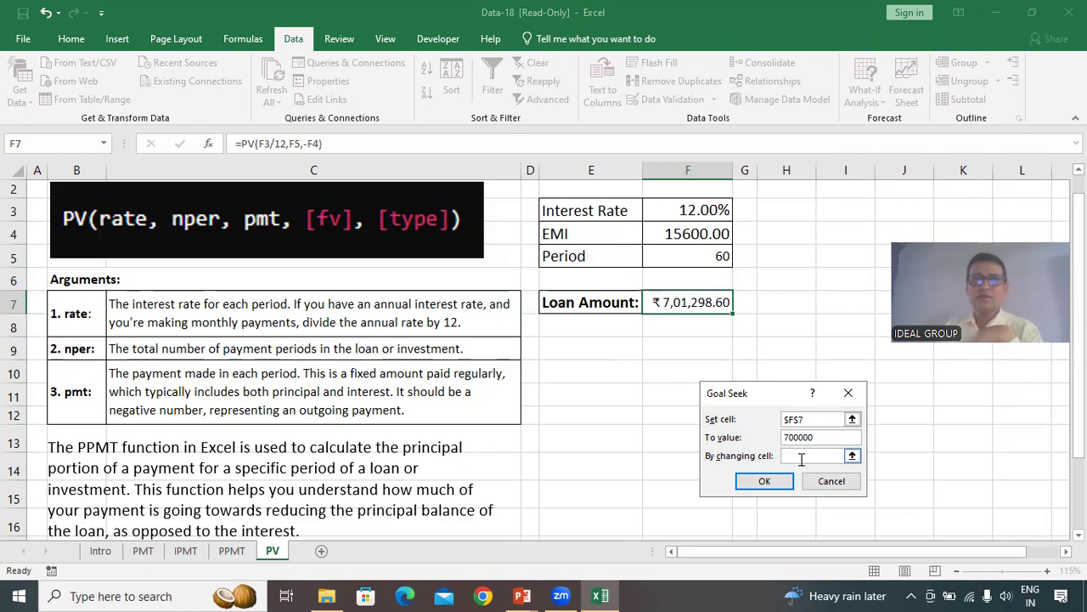
left_click(815, 458)
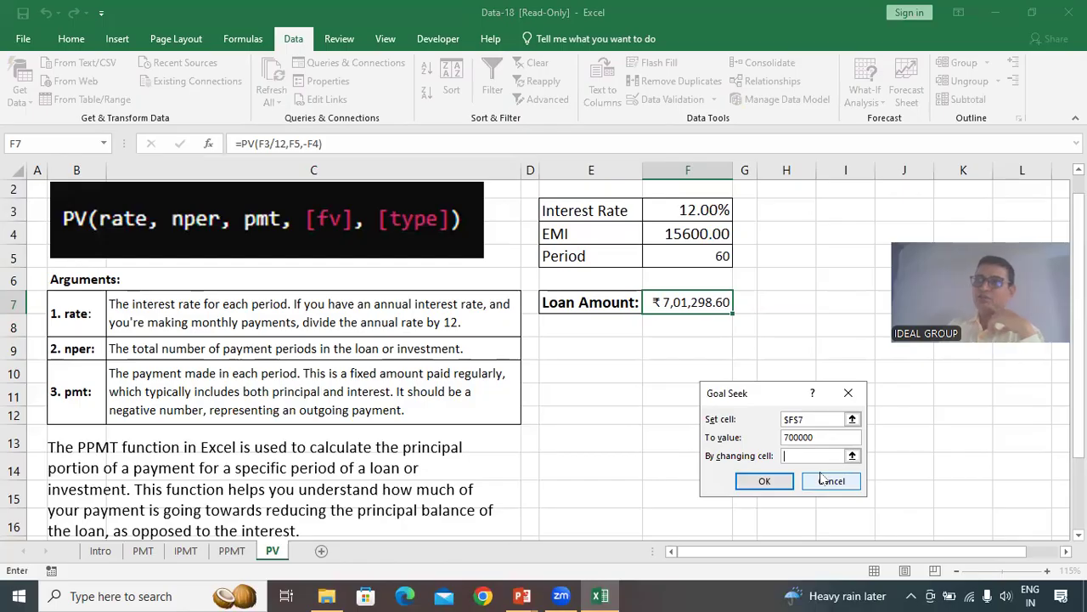
left_click(685, 234)
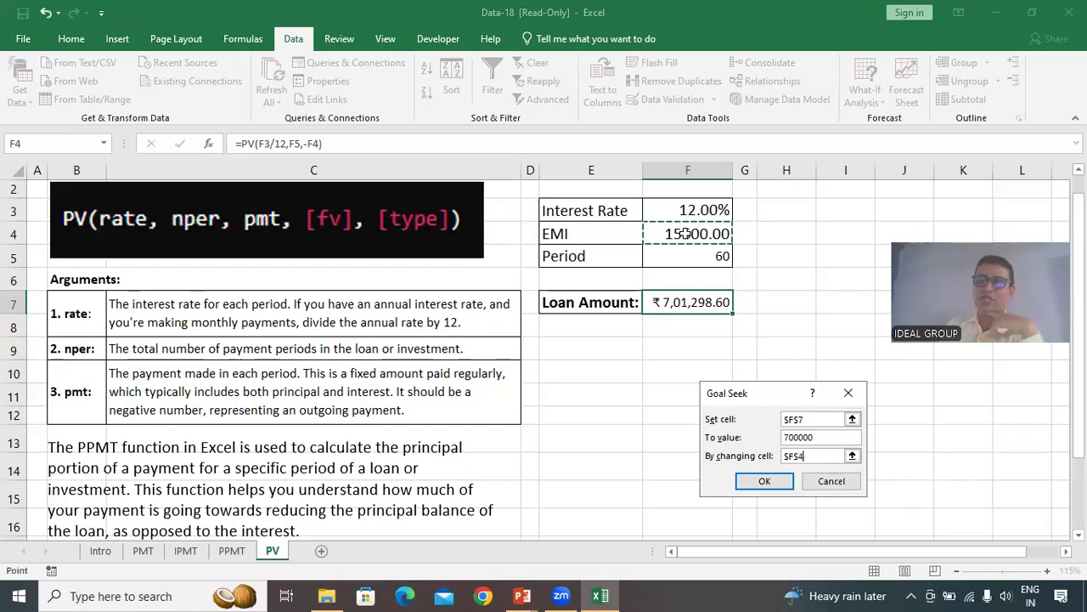
left_click(765, 481)
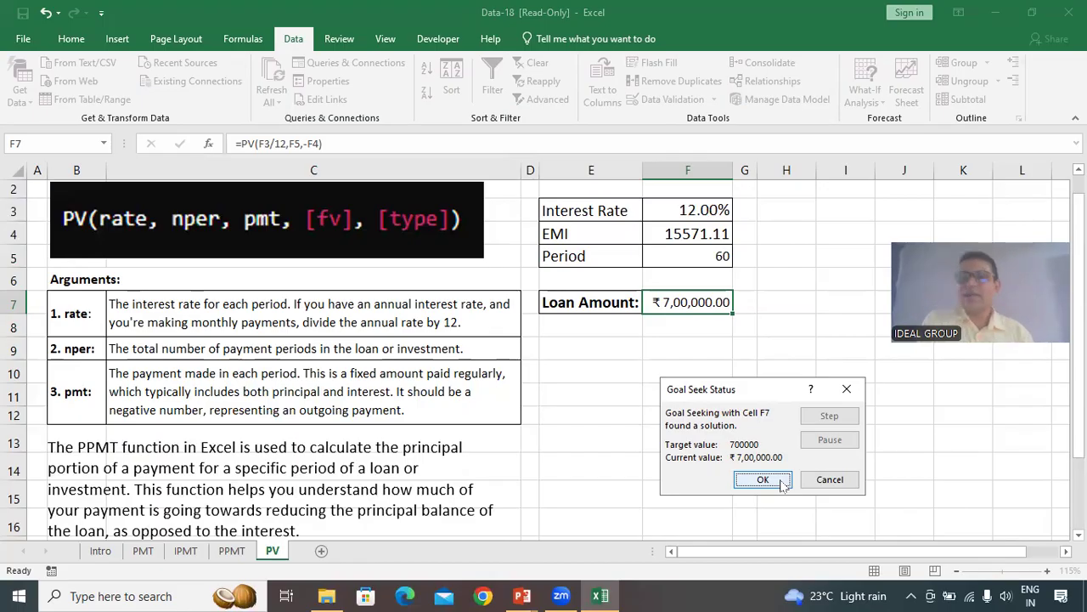
left_click(763, 480)
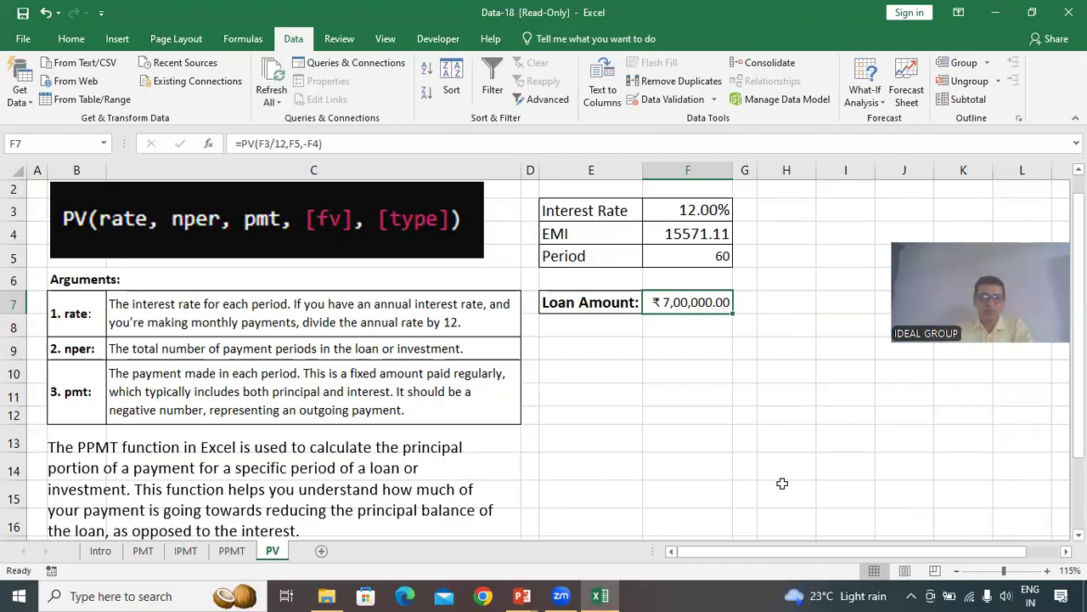
Step: Review the PV sheet's notes and the Intro, PMT and PPMT sheets to recap the financial functions covered
scroll(289, 459, "down", 3)
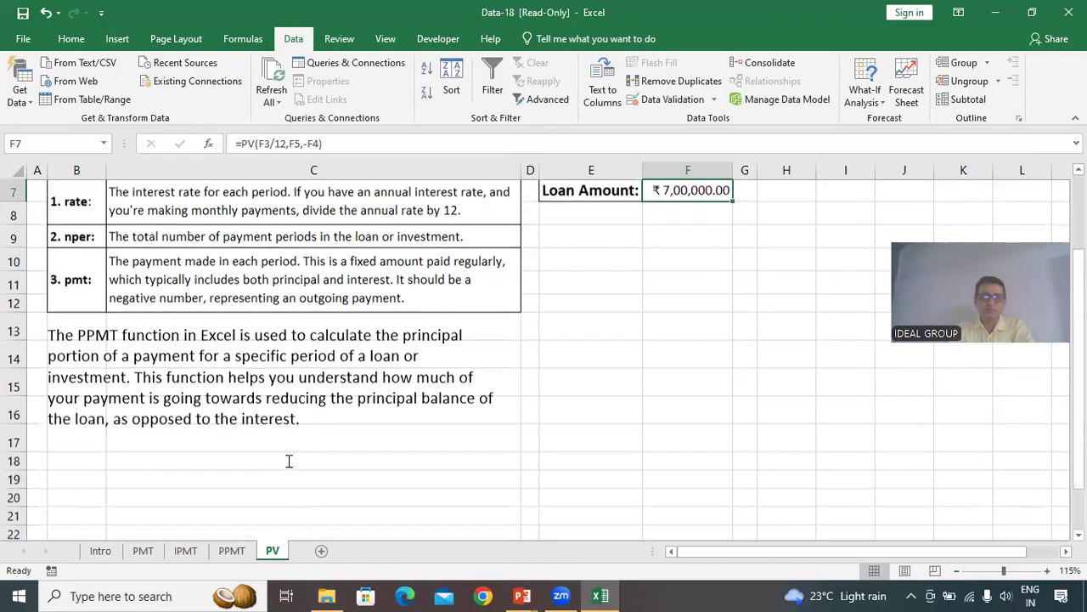
scroll(289, 462, "up", 2)
scroll(289, 462, "up", 1)
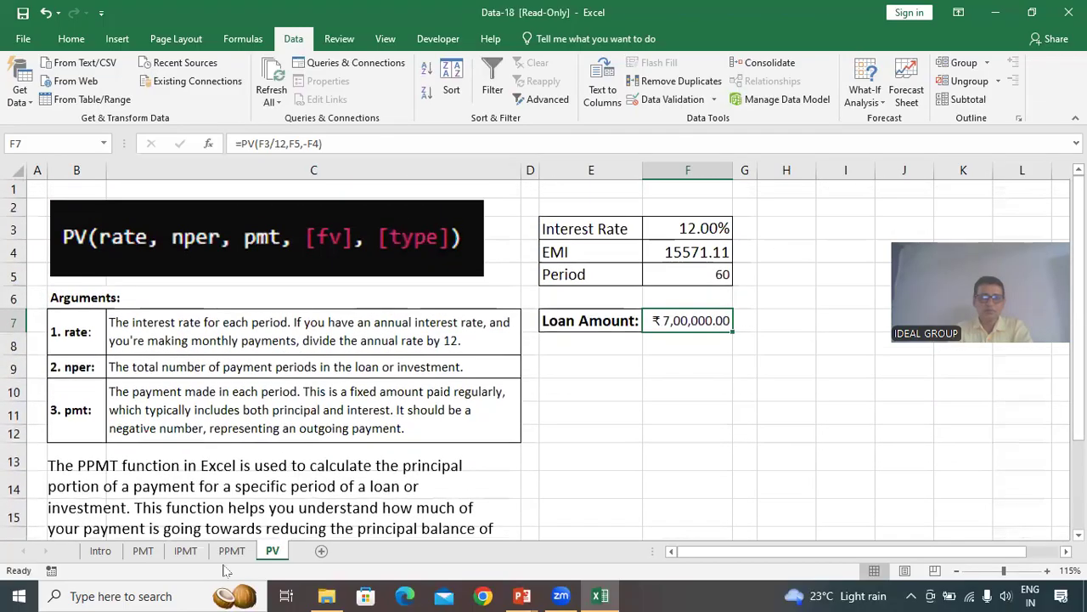
left_click(105, 551)
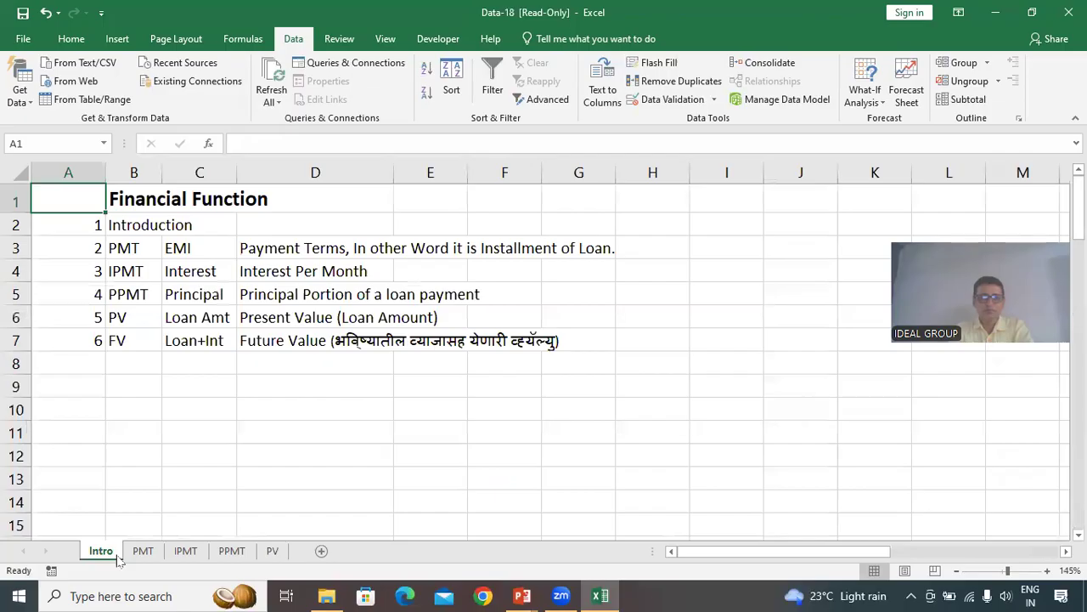
left_click(143, 551)
left_click(231, 552)
left_click(274, 552)
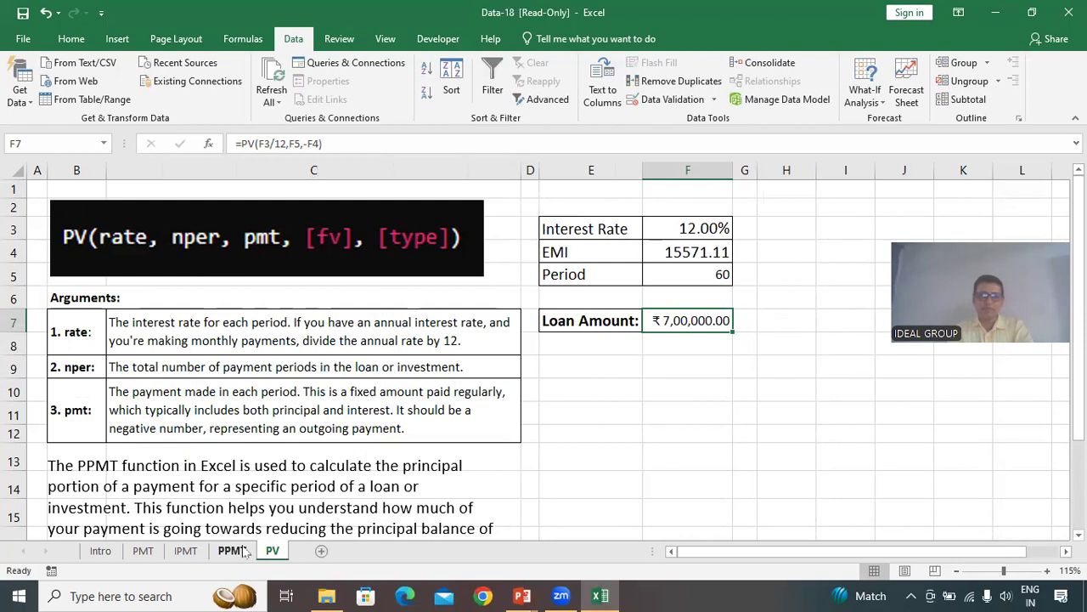
left_click(102, 550)
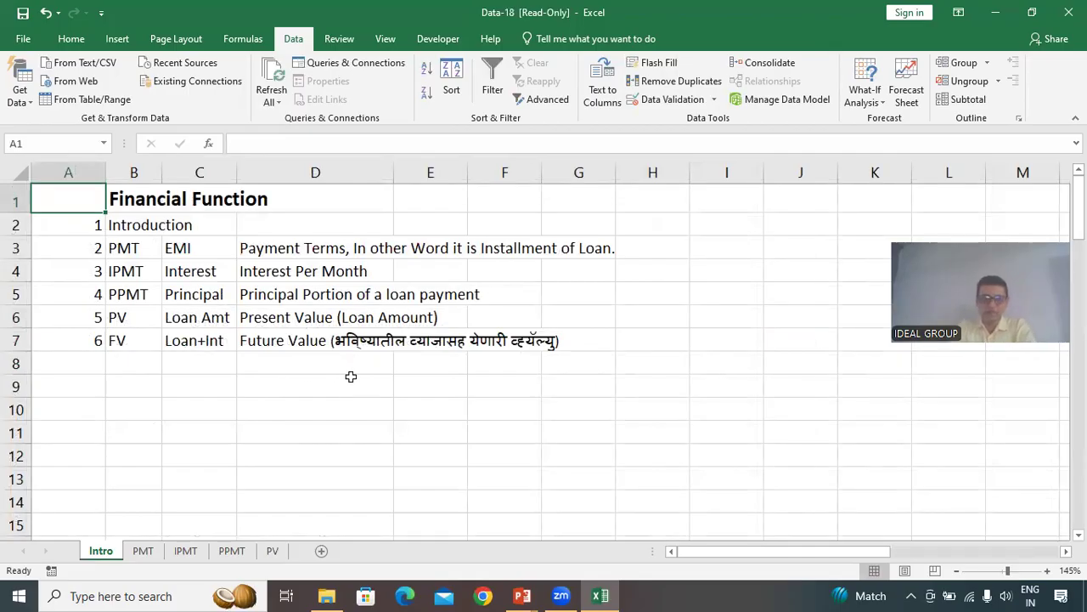
left_click(273, 550)
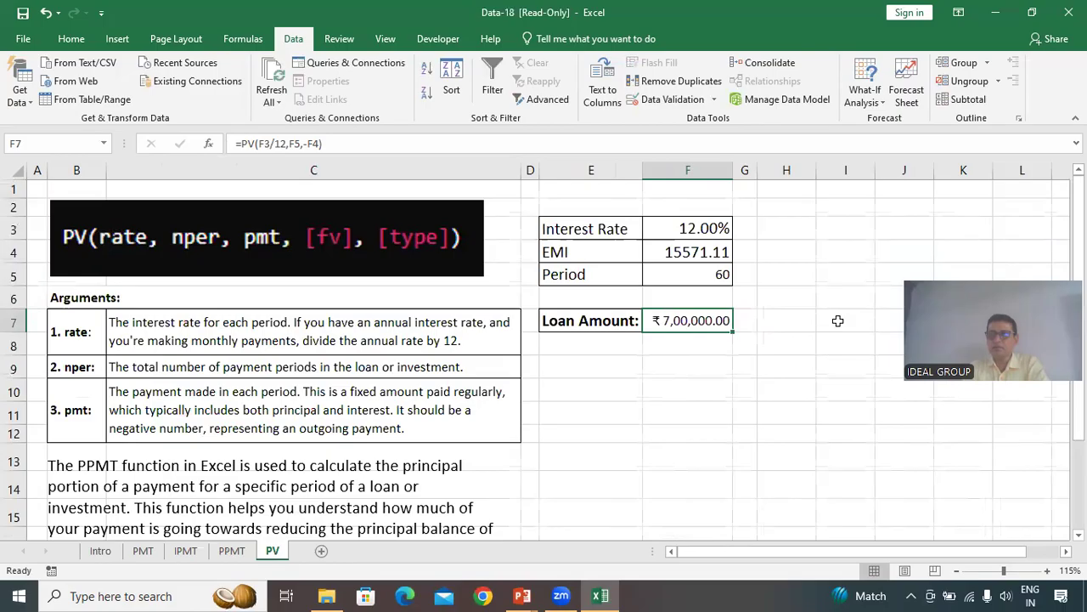
Step: Enter 7 in I3 and 100000 in I4 on the PV sheet as inputs for a future value example
left_click(846, 232)
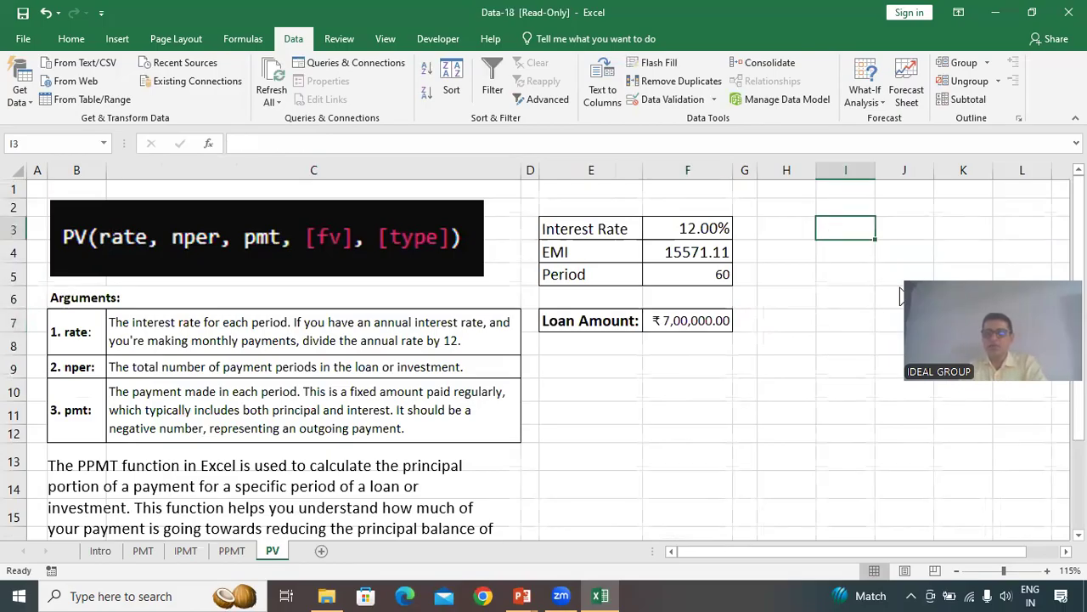
type("7")
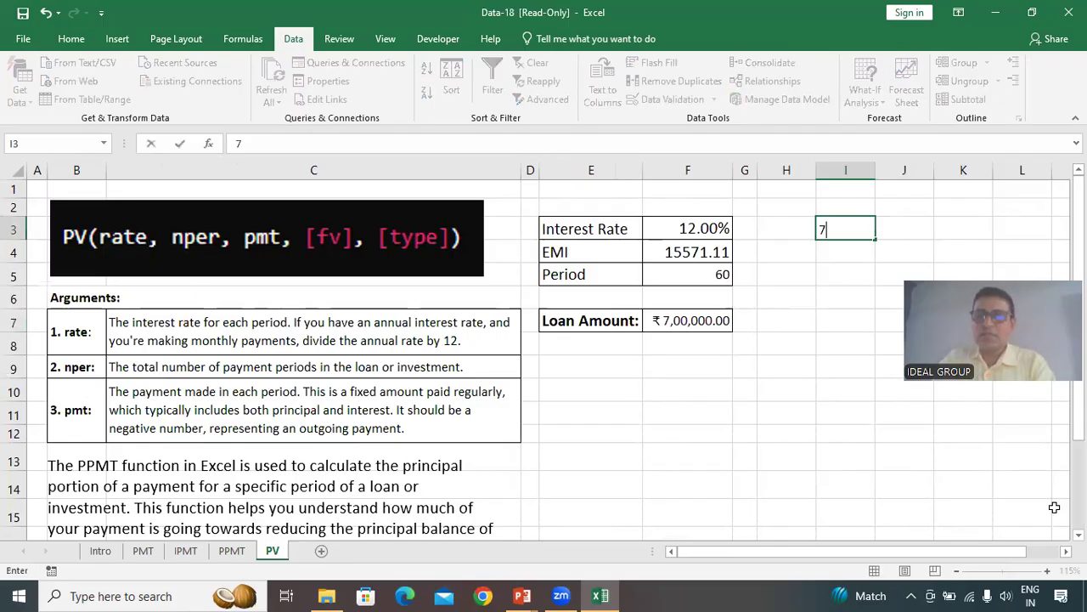
key("Return")
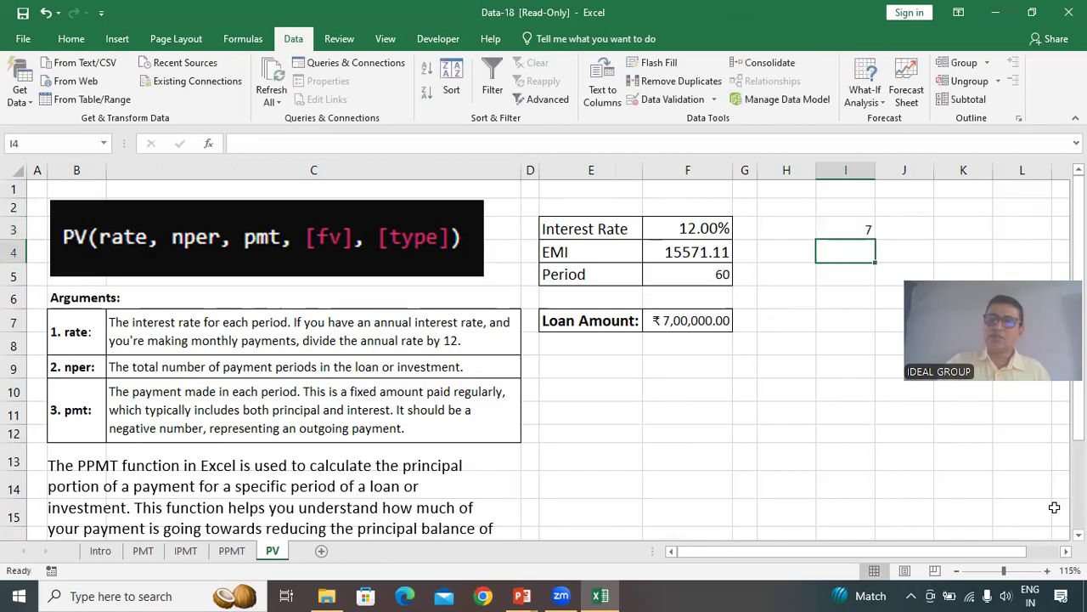
type("100000")
key("Up")
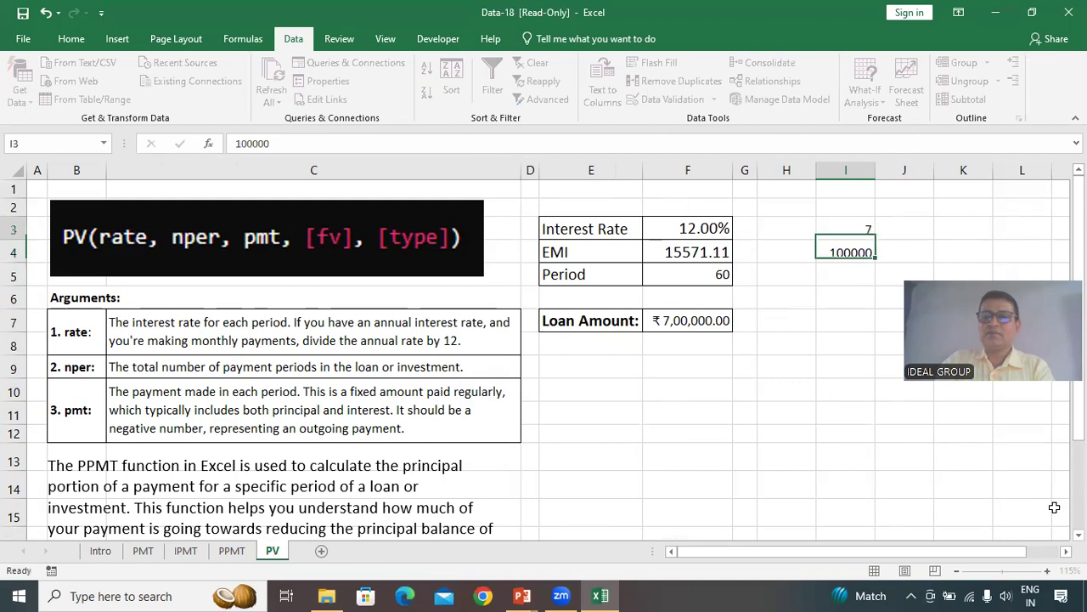
Step: Change the interest rate in I3 to 7%
key("Up")
key("Down")
key("Down")
key("Up")
type("7")
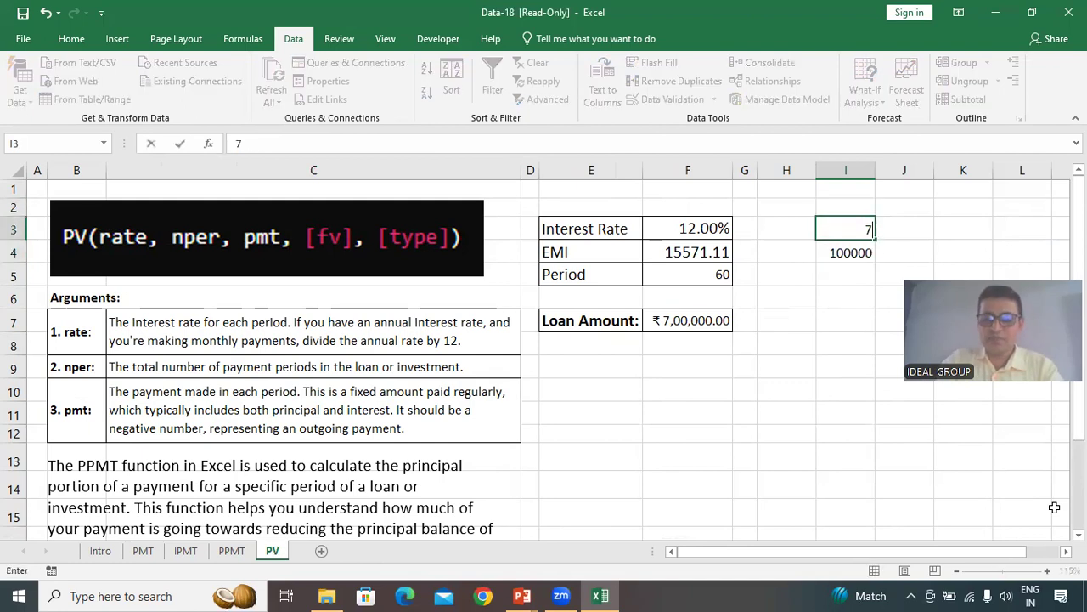
type("%")
key("Return")
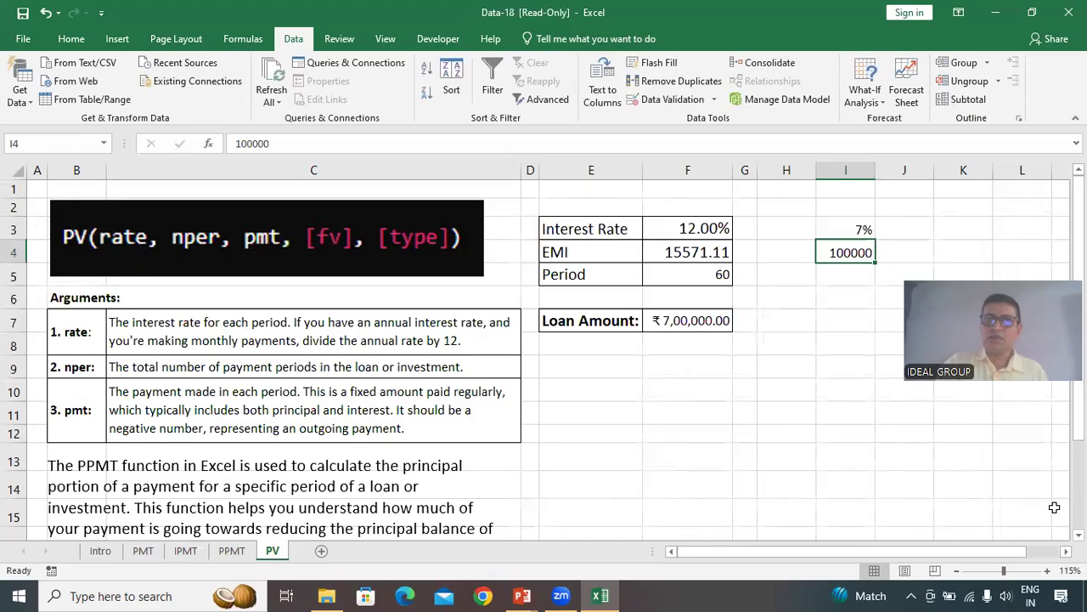
Step: Enter a period of 60 in I5 below the other future value inputs
key("Return")
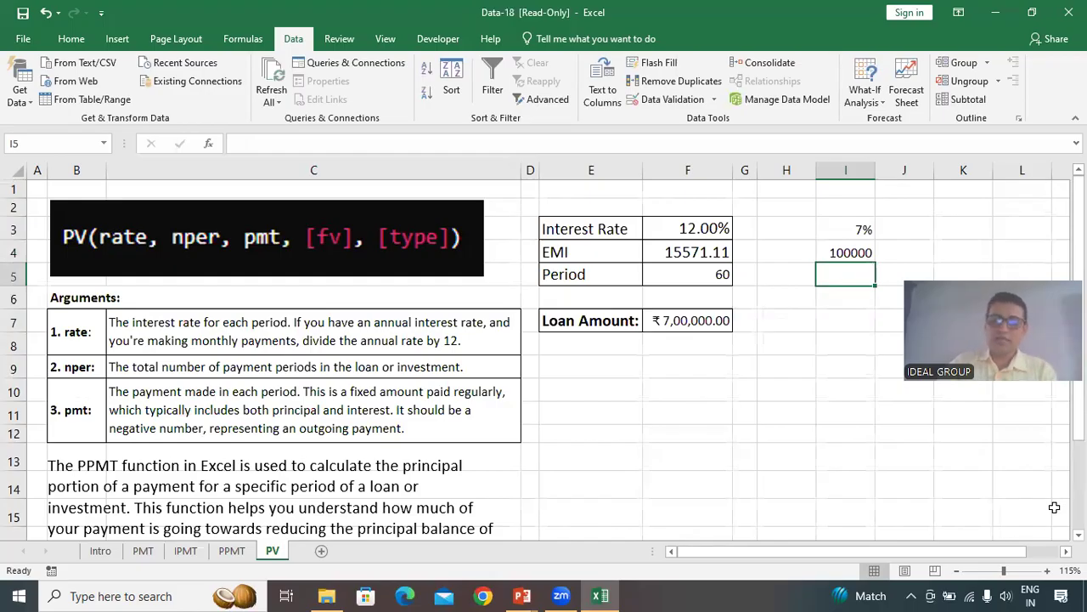
type("60")
key("Return")
key("Return")
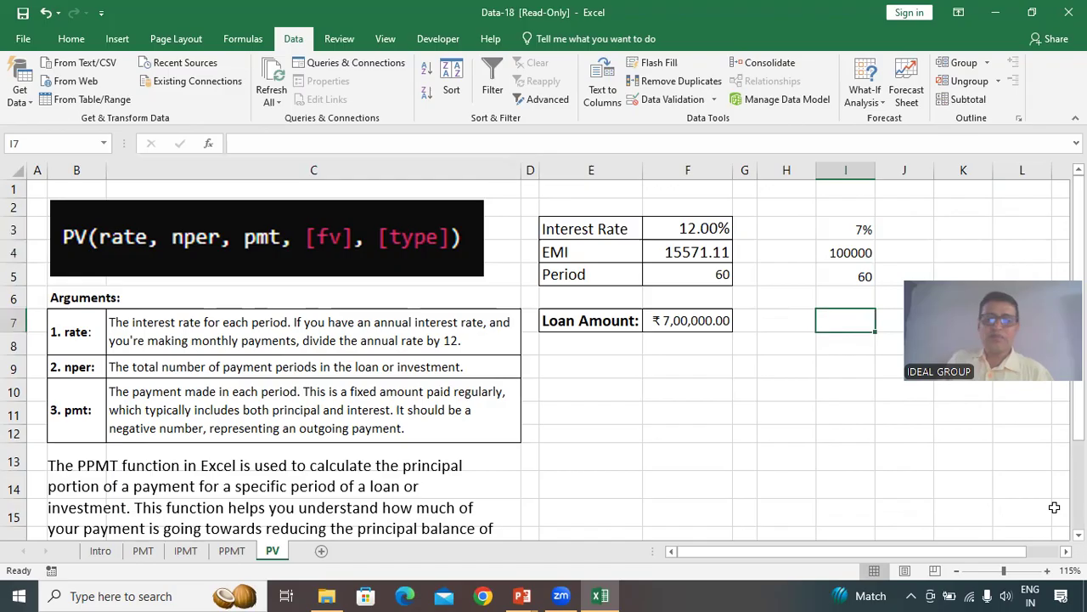
Step: Calculate the future value in I7 with =FV(I3/12,I5,I4)
type("=")
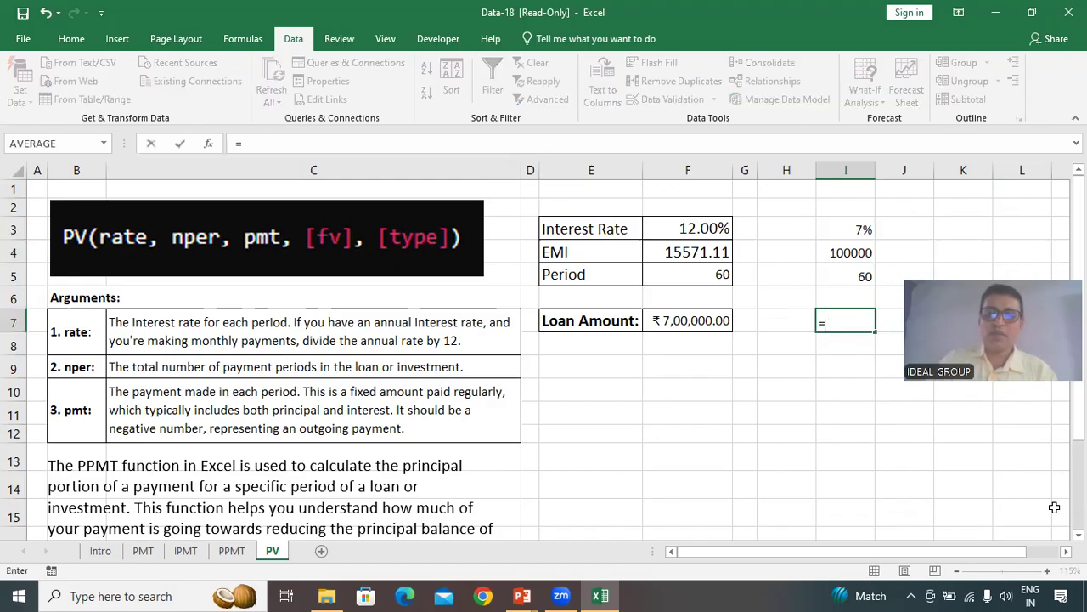
type("FV")
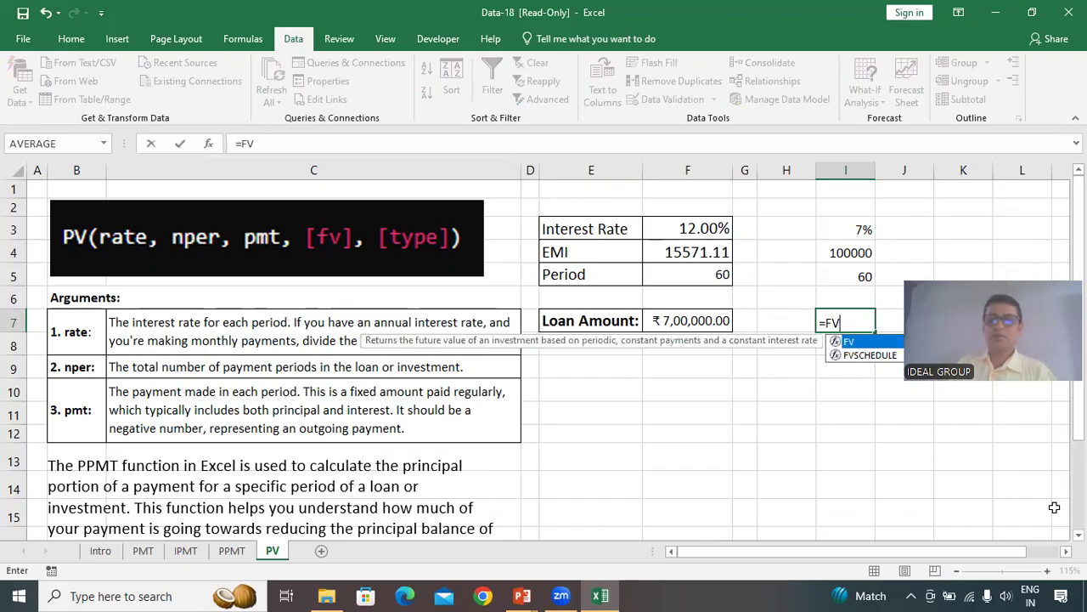
type("(")
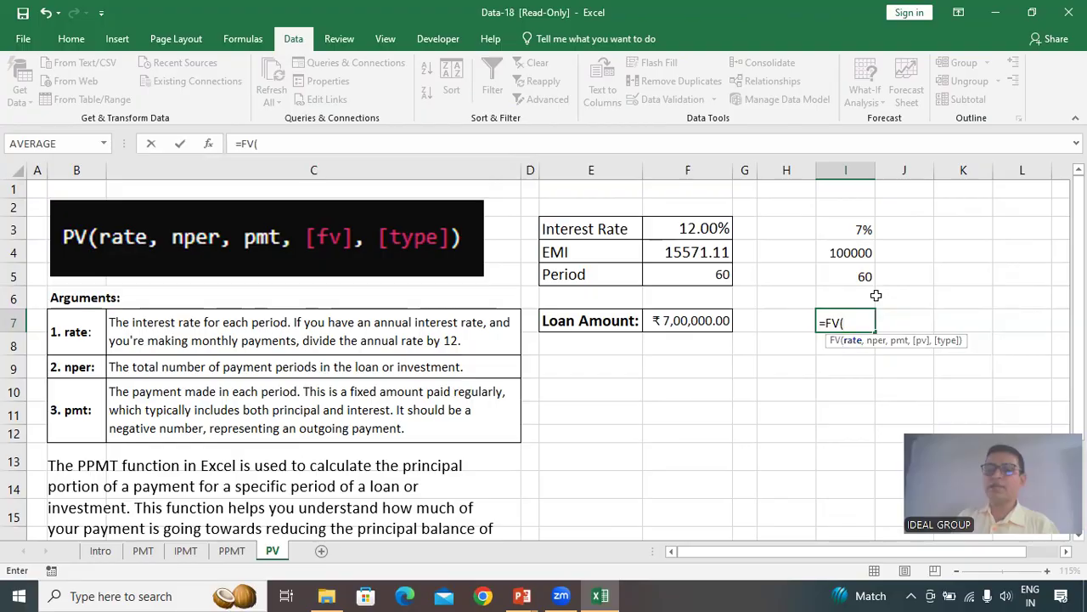
left_click(864, 231)
type("/2")
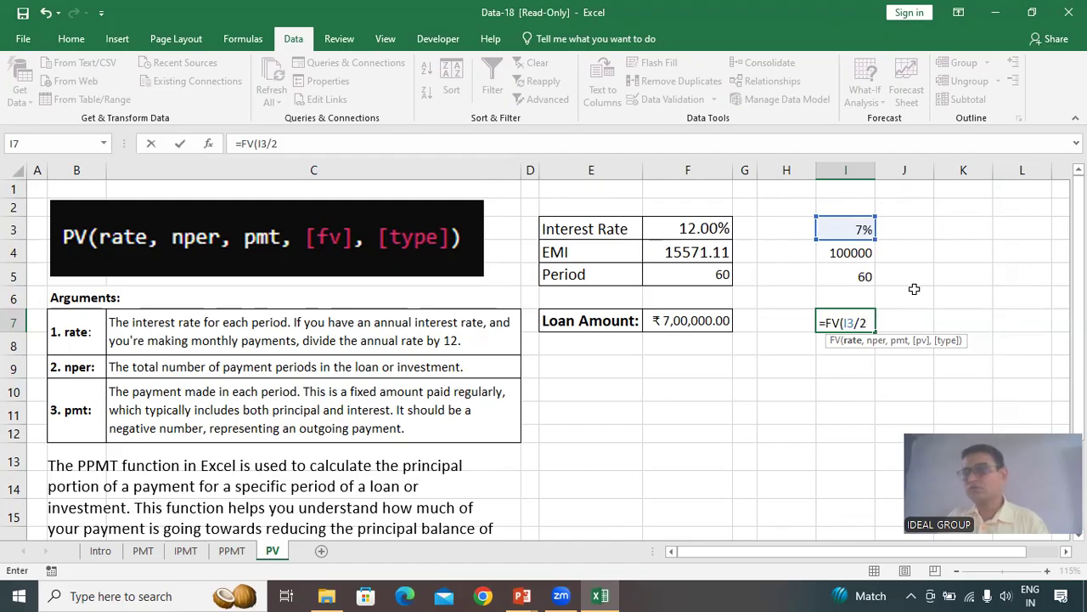
key("BackSpace")
type("12")
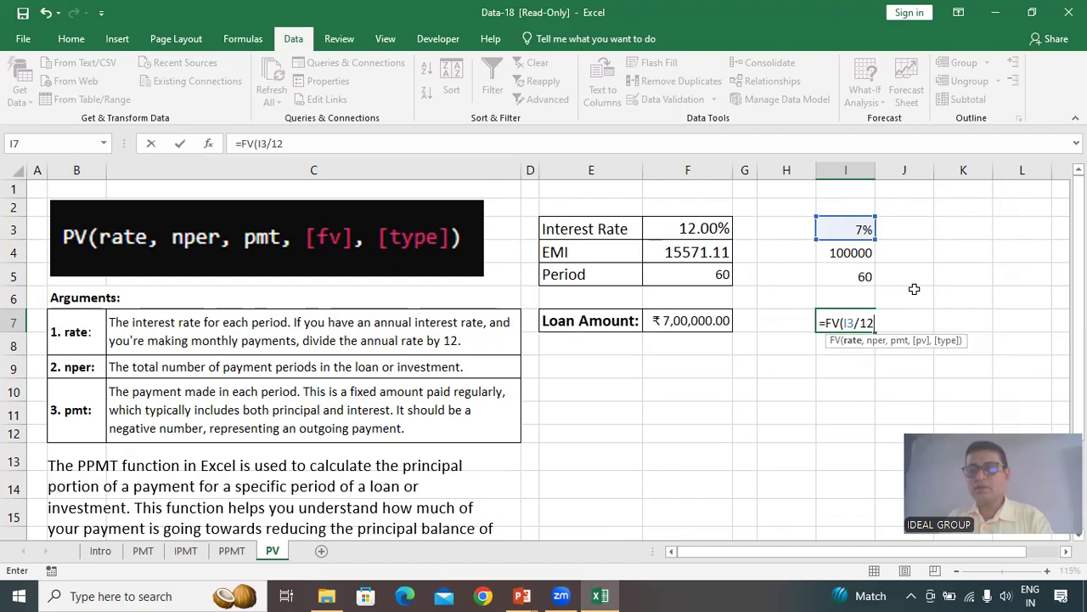
type(",")
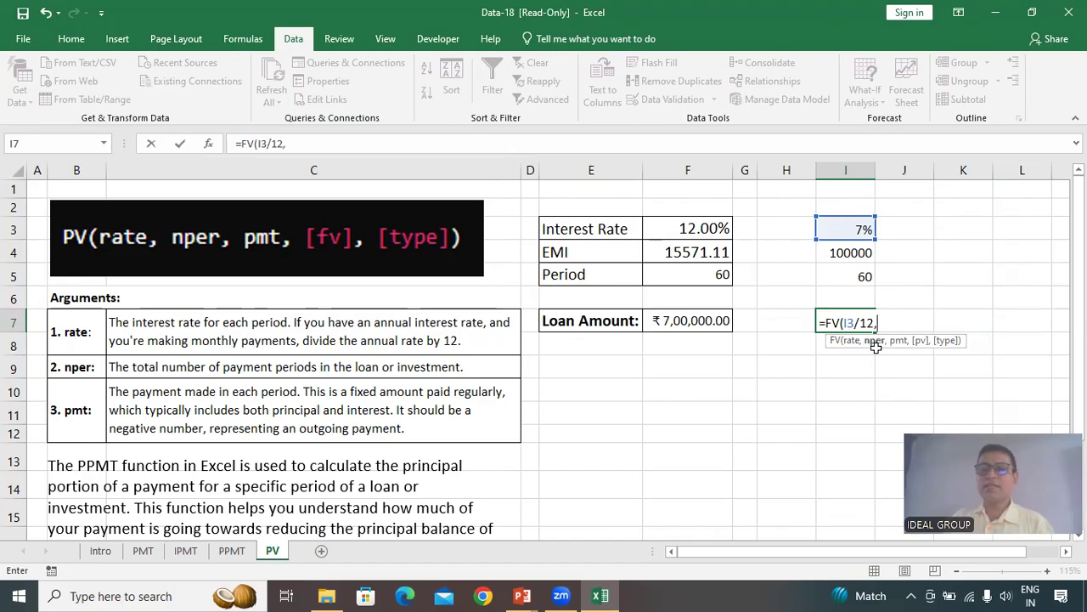
left_click(869, 279)
left_click(868, 281)
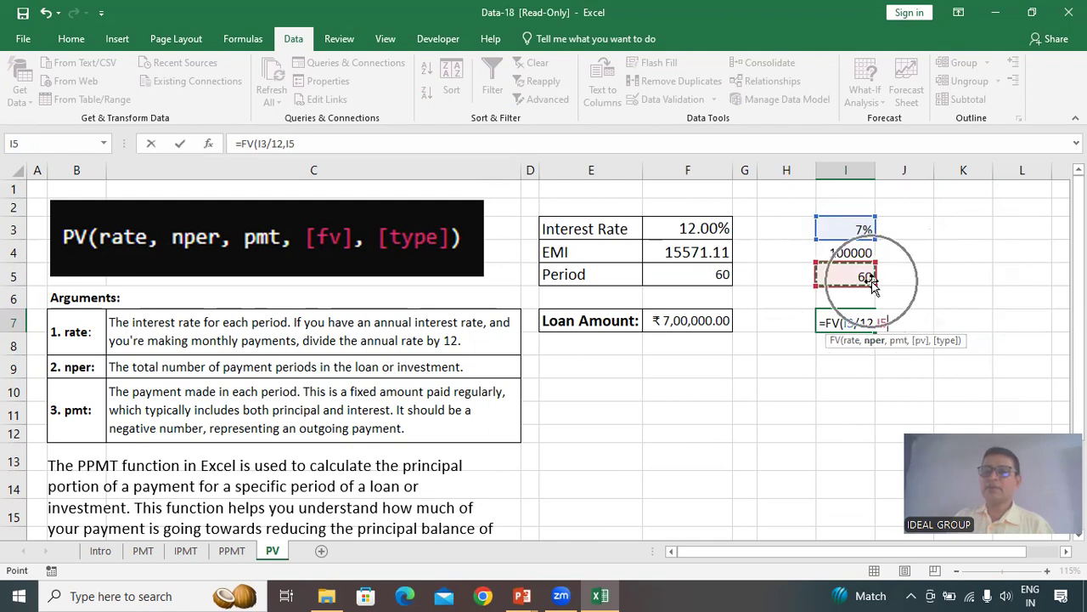
type(",")
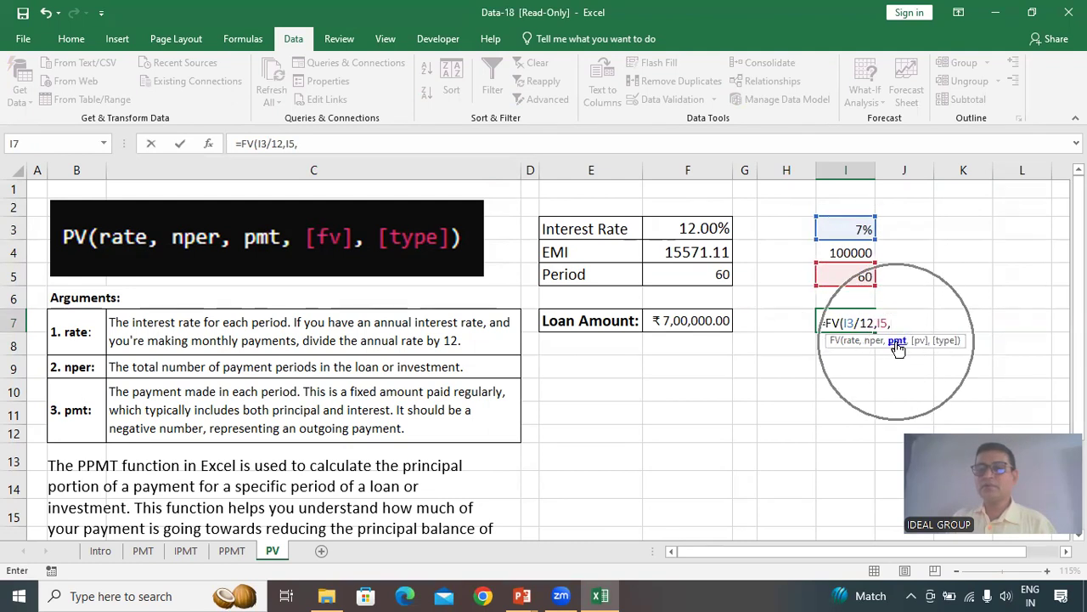
left_click(852, 253)
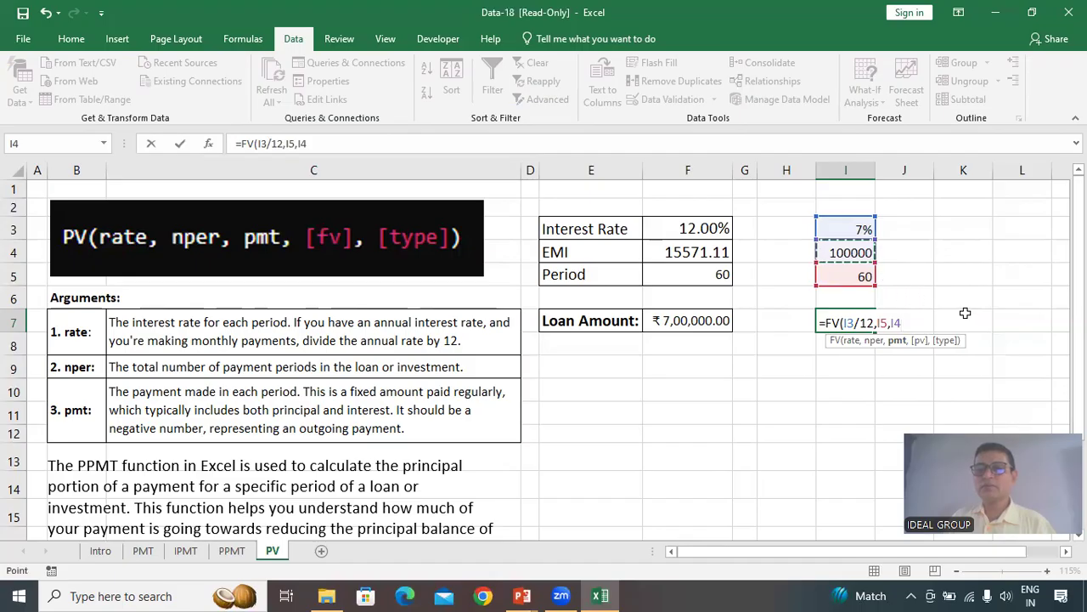
key("Return")
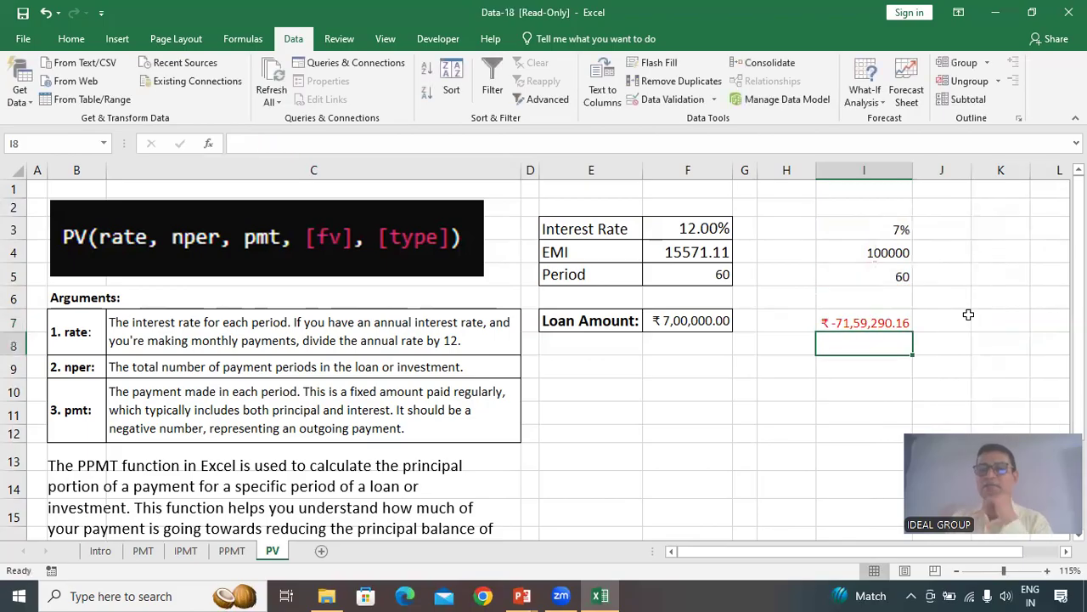
Step: Clear the future value formula from I7 and select the payment amount in I4
left_click(895, 323)
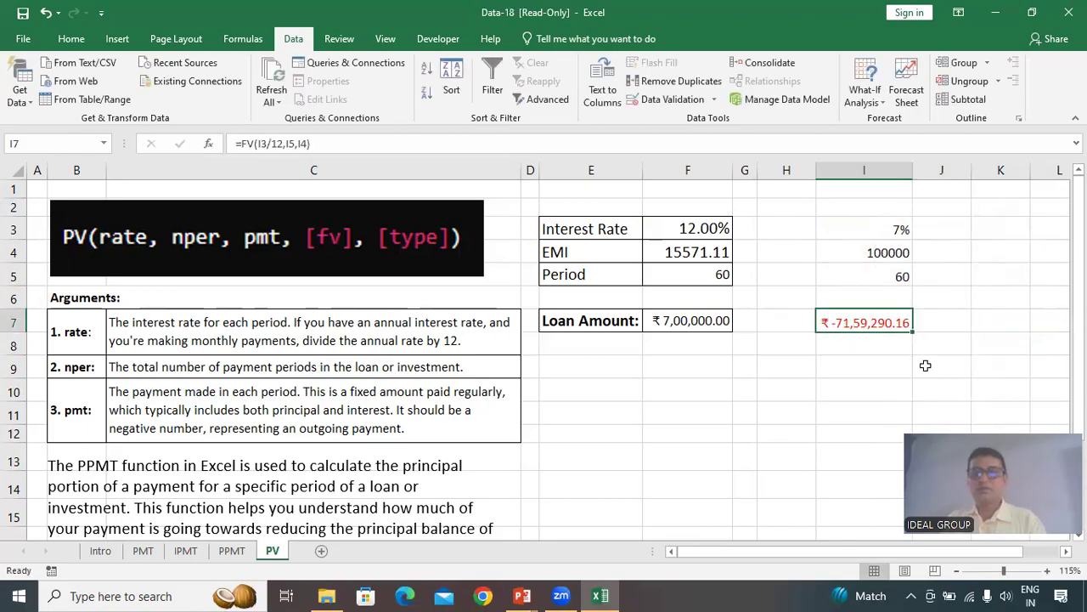
key("Delete")
left_click(866, 253)
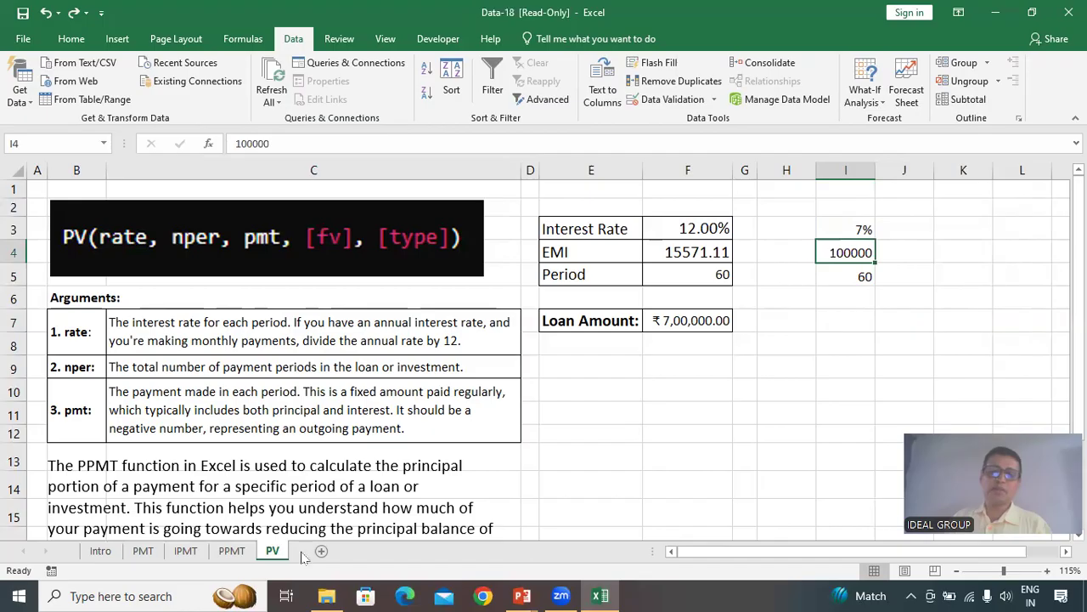
Step: Open the FV sheet and review the function's syntax and its rate, nper and pmt argument notes
left_click(233, 551)
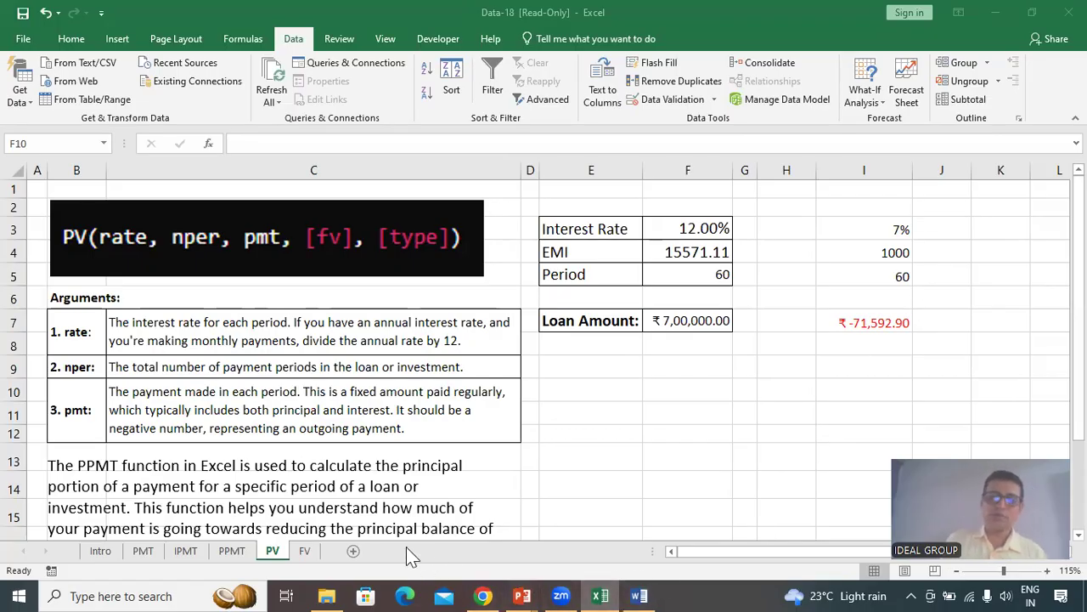
left_click(306, 551)
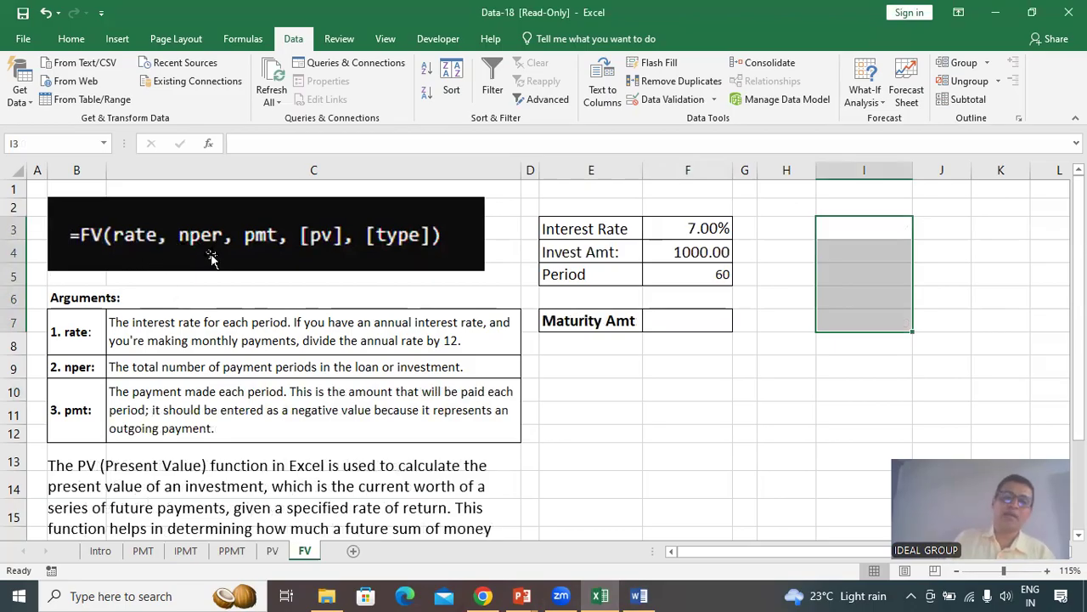
left_click(269, 254)
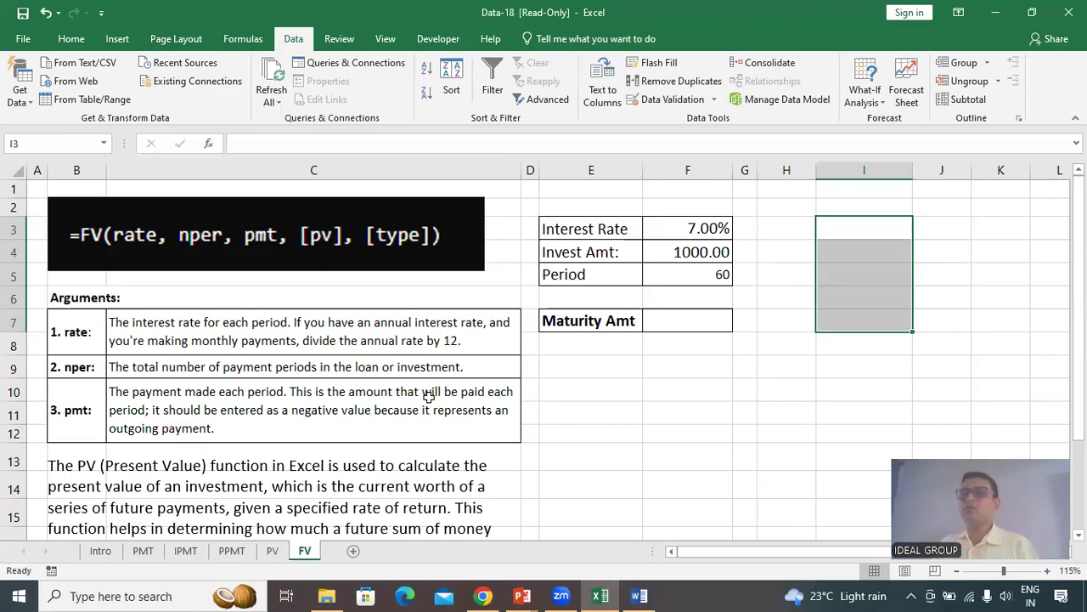
left_click(821, 409)
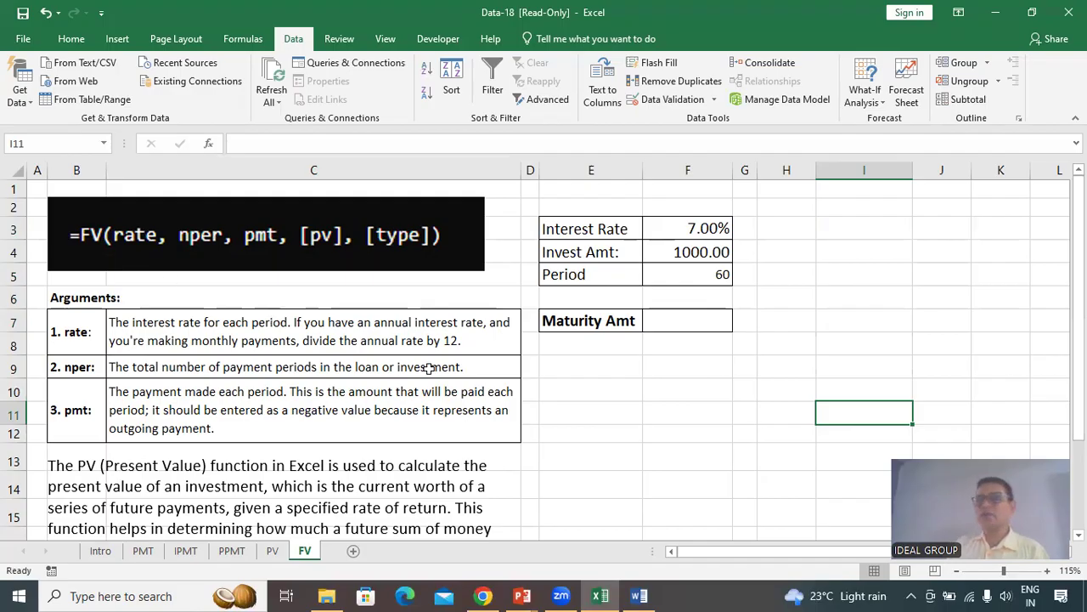
Step: Calculate the maturity amount in F7 on the FV sheet with =FV(F3/12,F5,-F4)
left_click(666, 323)
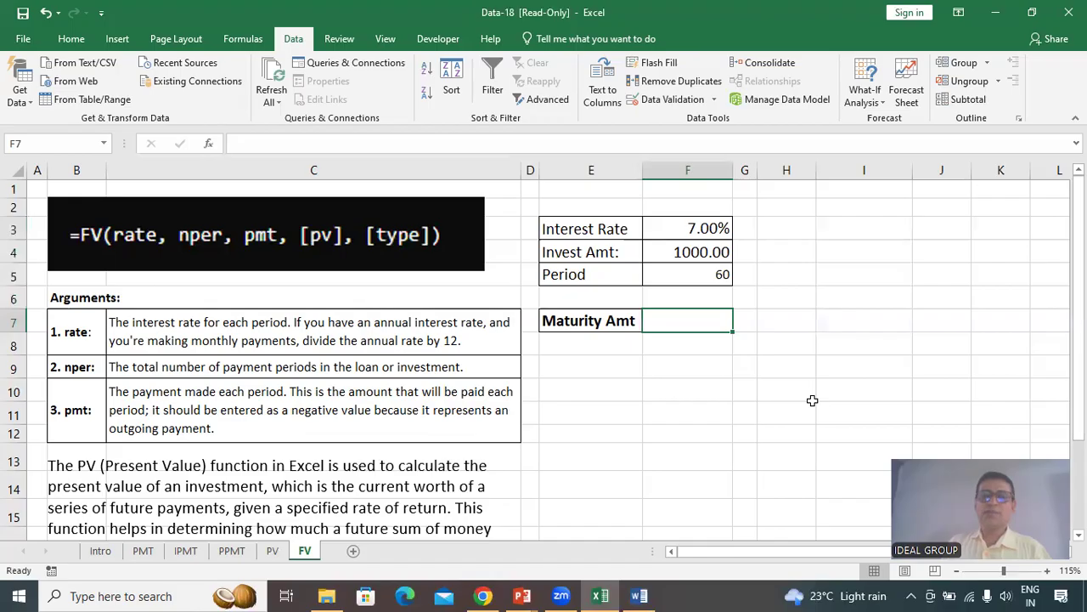
type("=")
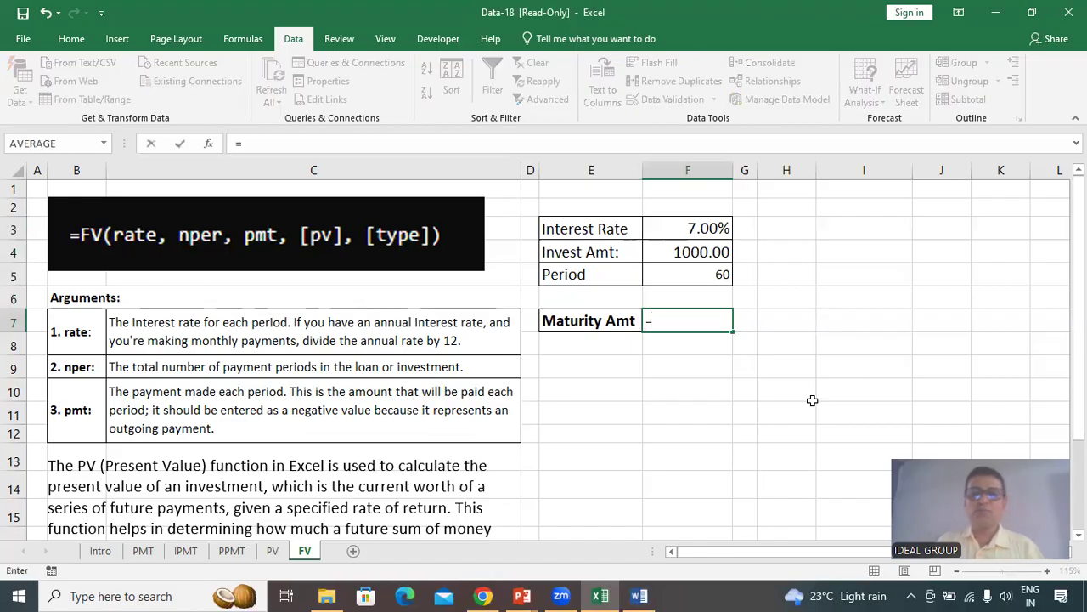
type("fv")
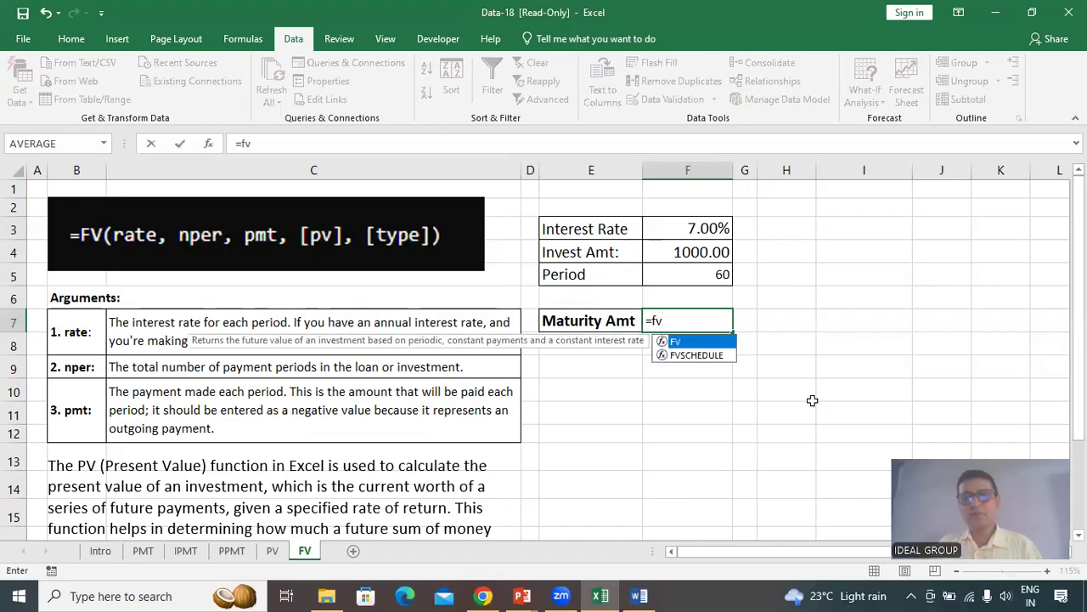
key("Tab")
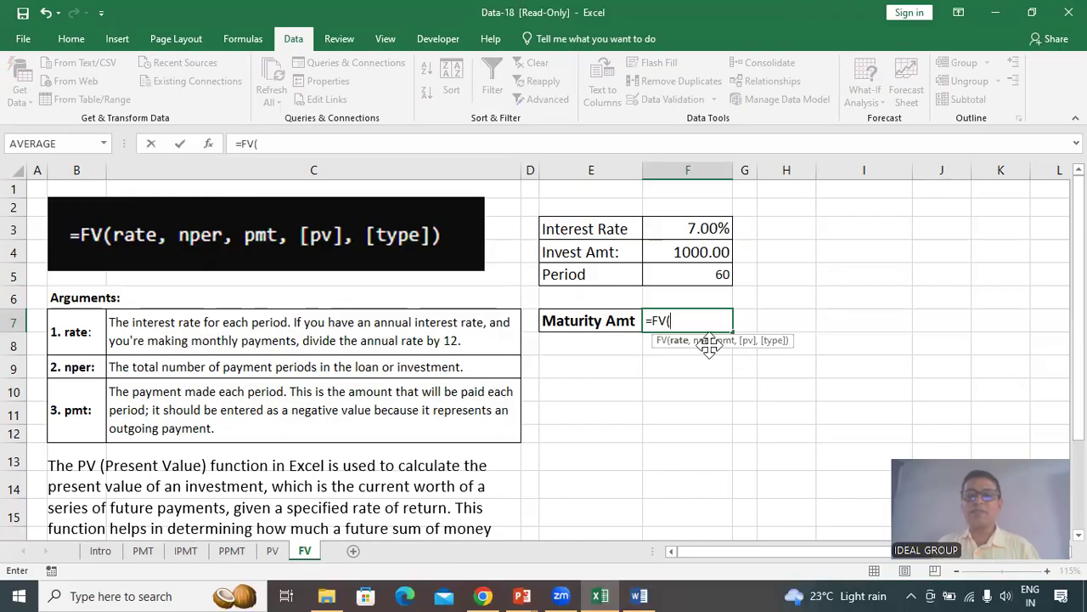
key("ctrl")
key("ctrl")
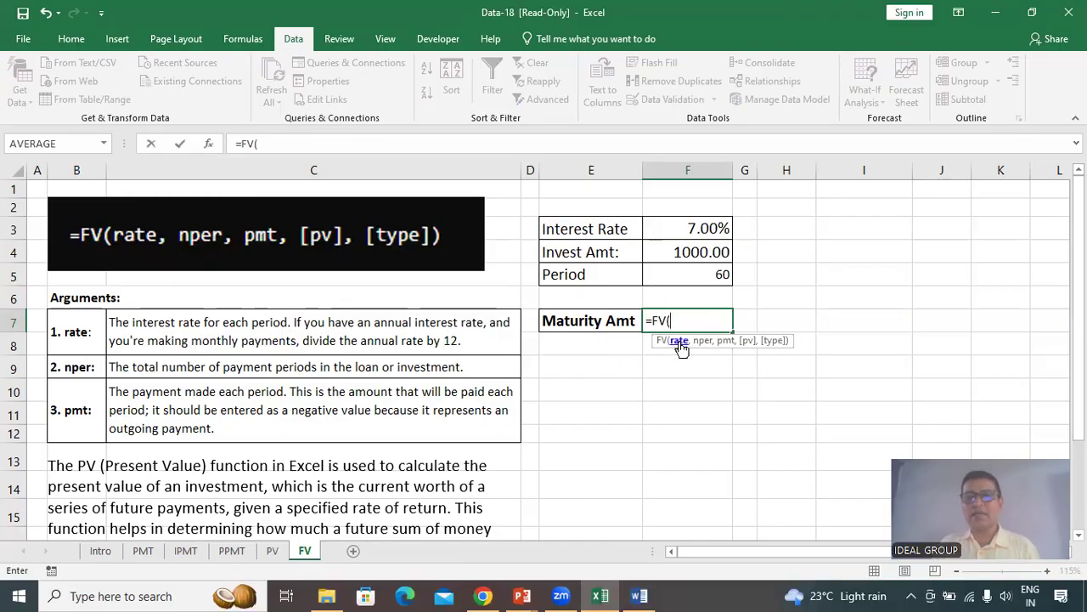
key("ctrl")
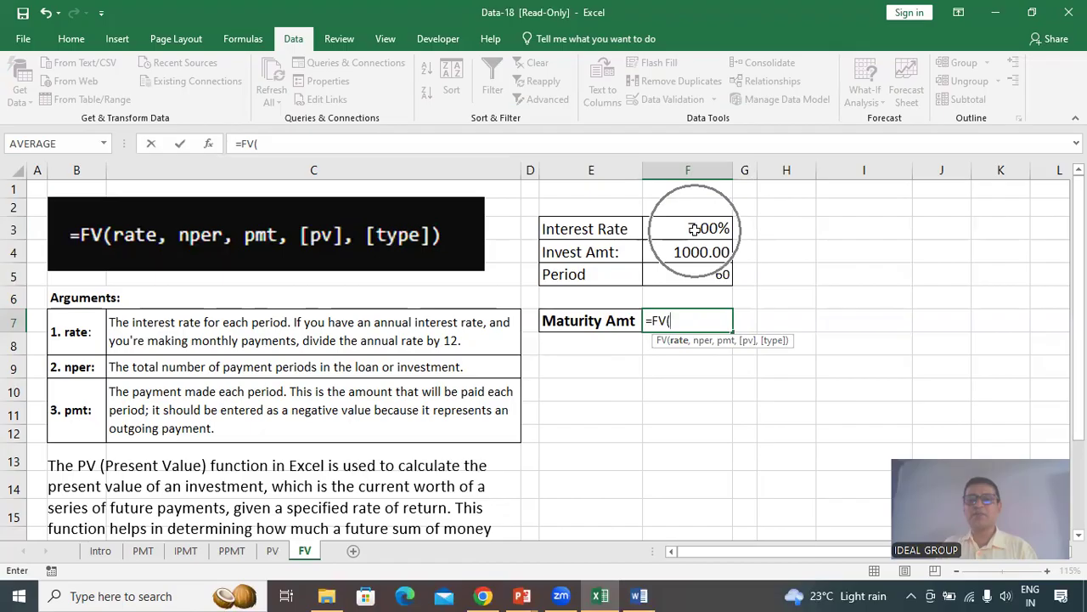
left_click(694, 228)
type("/12")
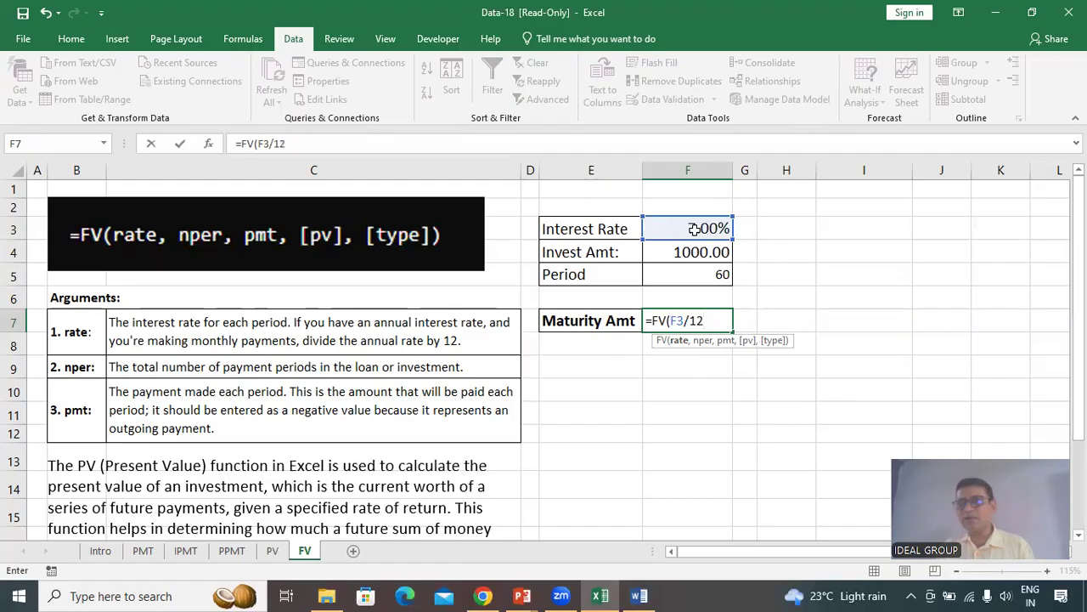
type(",")
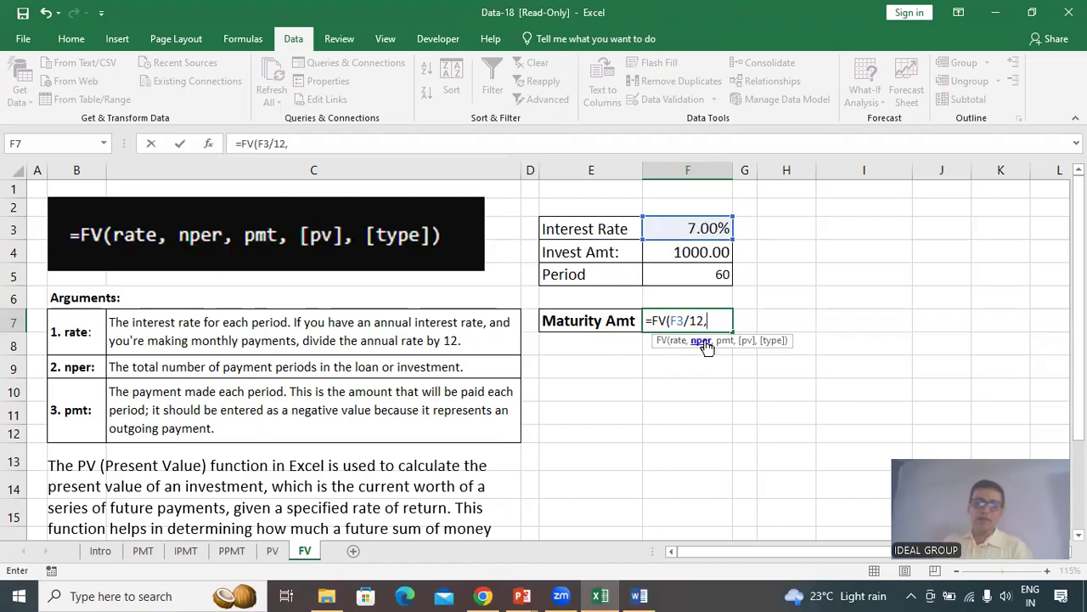
left_click(723, 273)
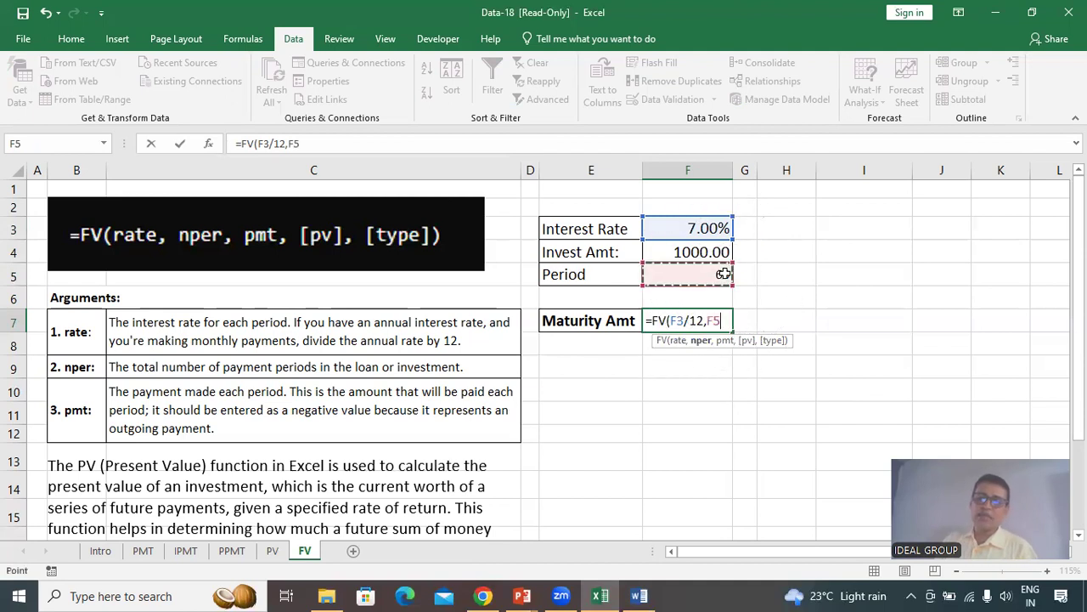
type(",")
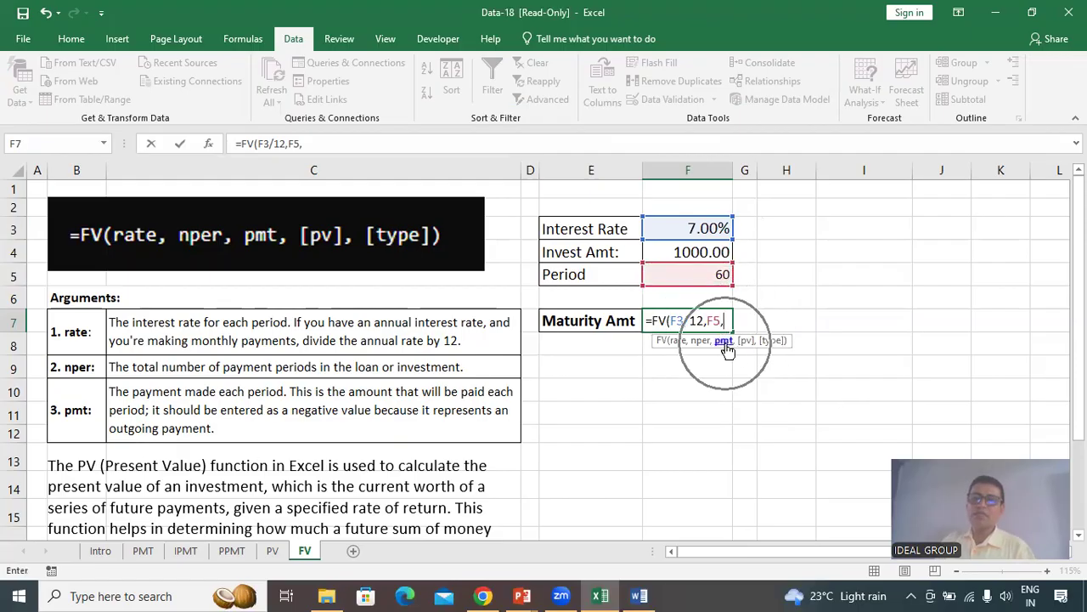
type("-")
left_click(710, 257)
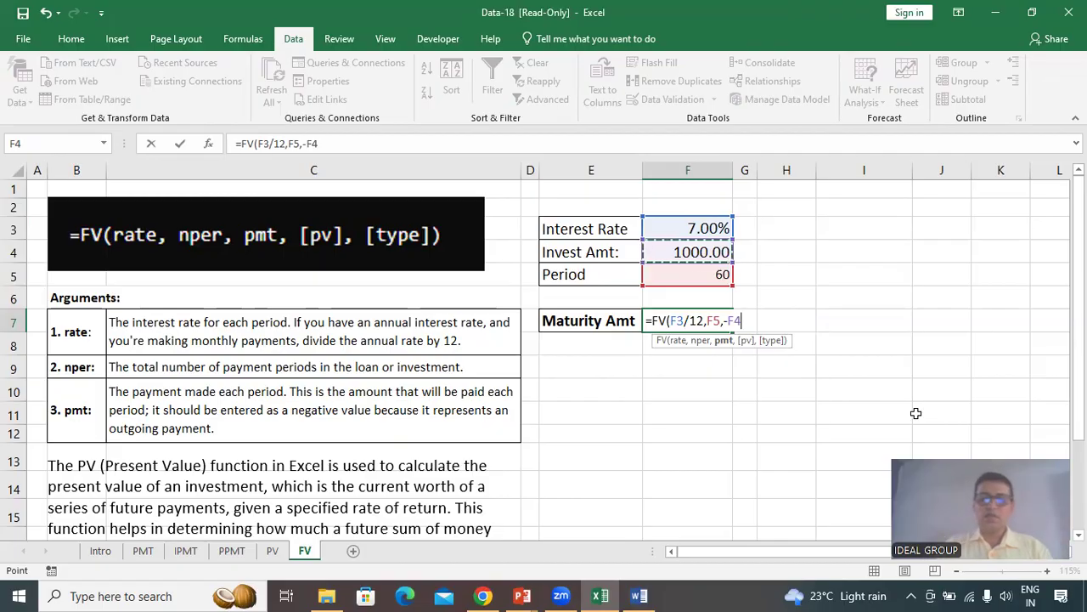
type(")")
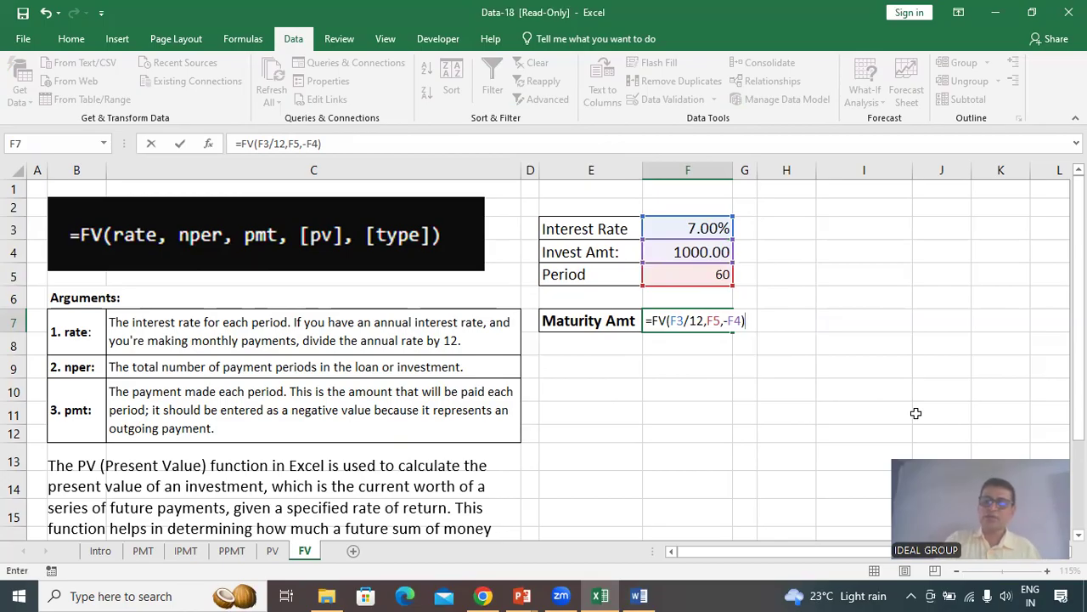
key("Return")
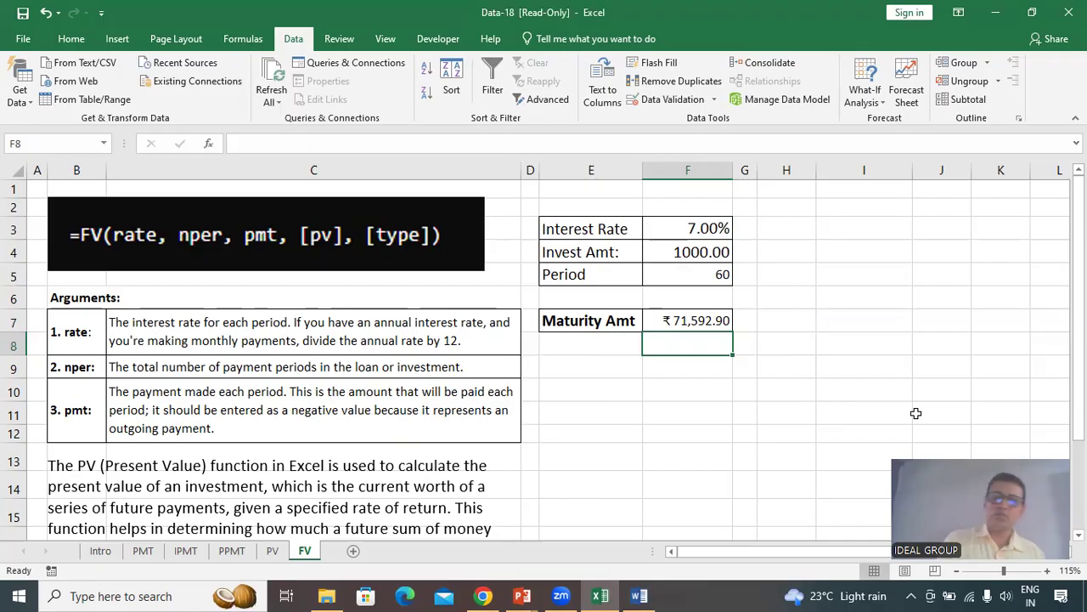
Step: Enter the label Total Ame in E8 below the Maturity Amt row
key("Left")
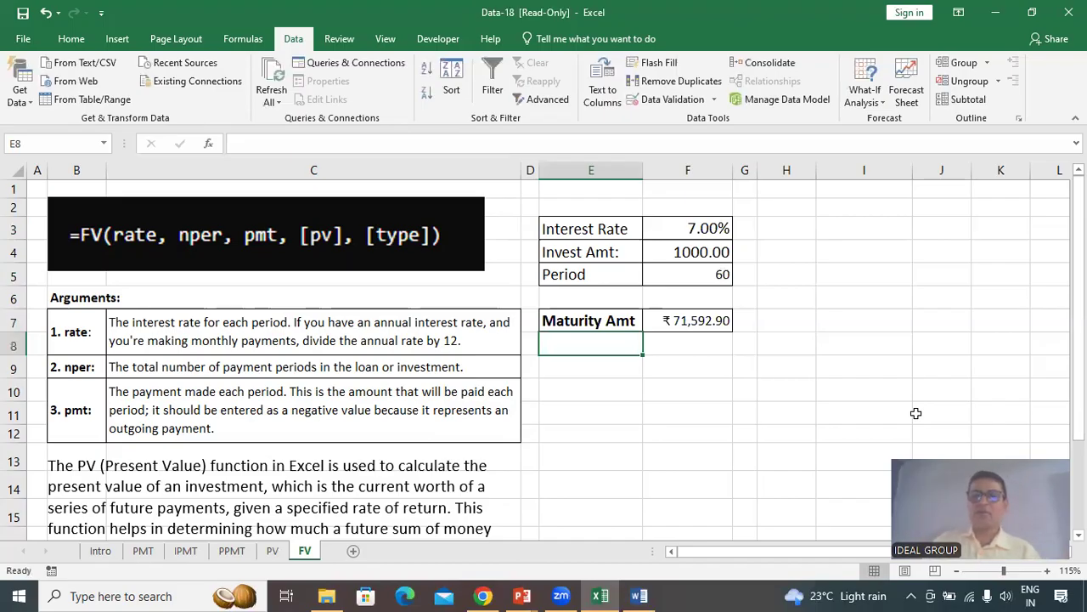
type("To")
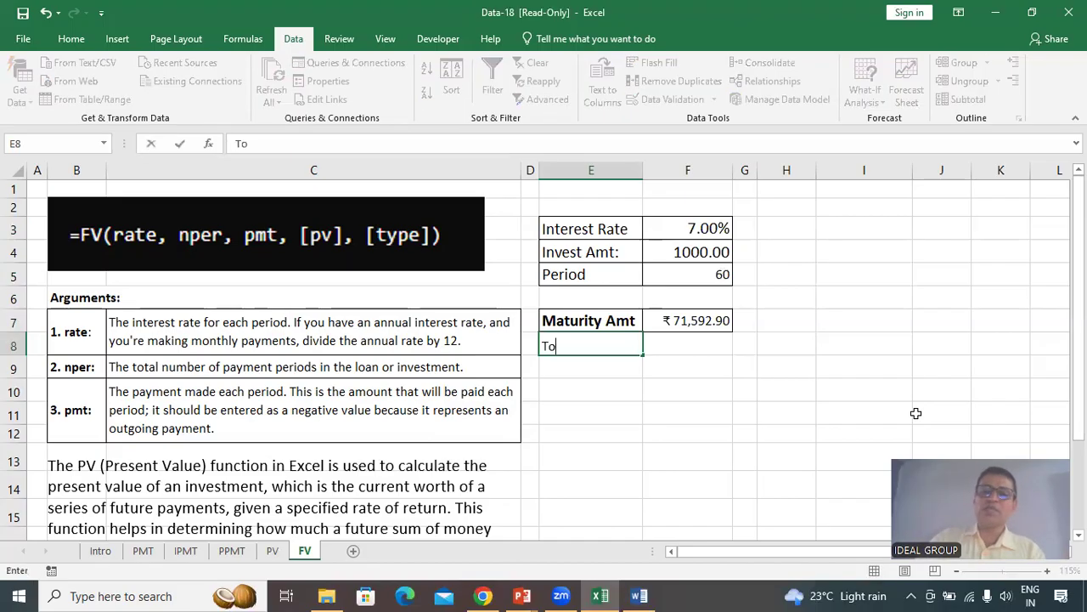
type("tal Ame")
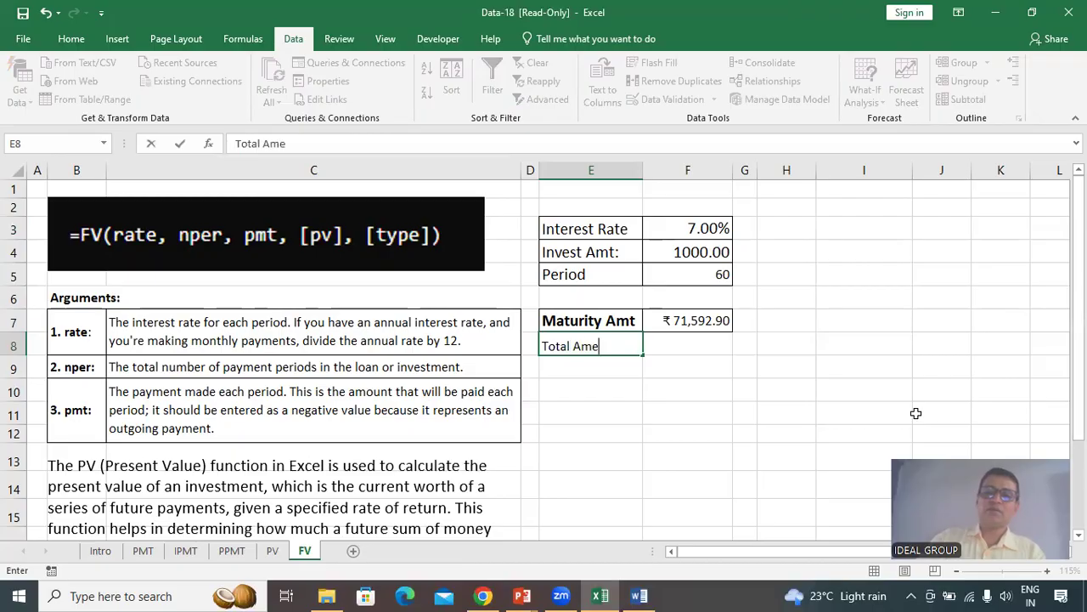
key("Tab")
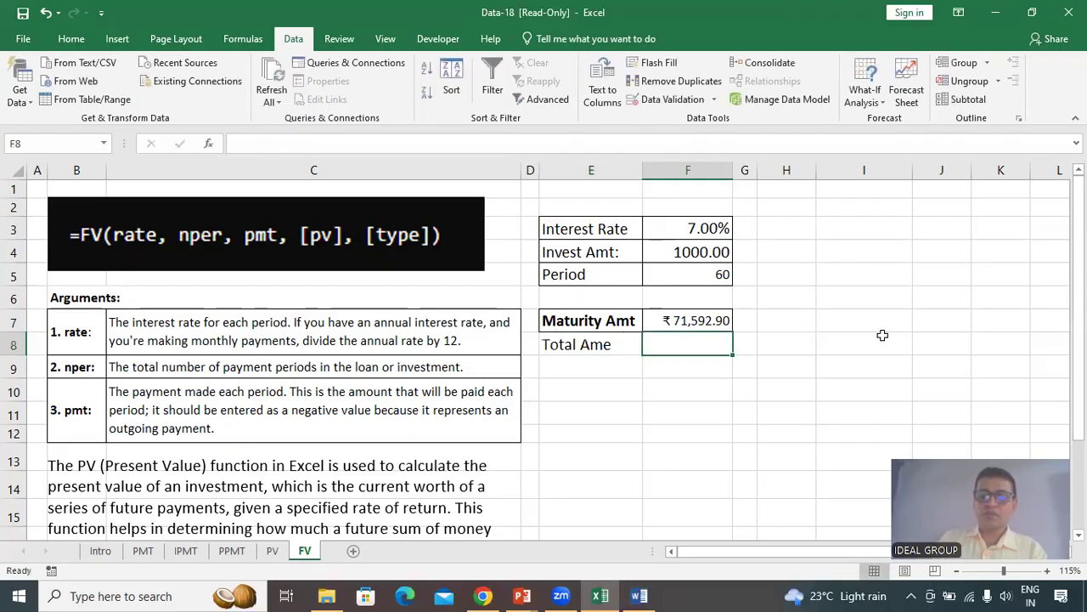
Step: Calculate the total amount invested in F8 with the formula =F5*F4
type("=")
left_click(719, 274)
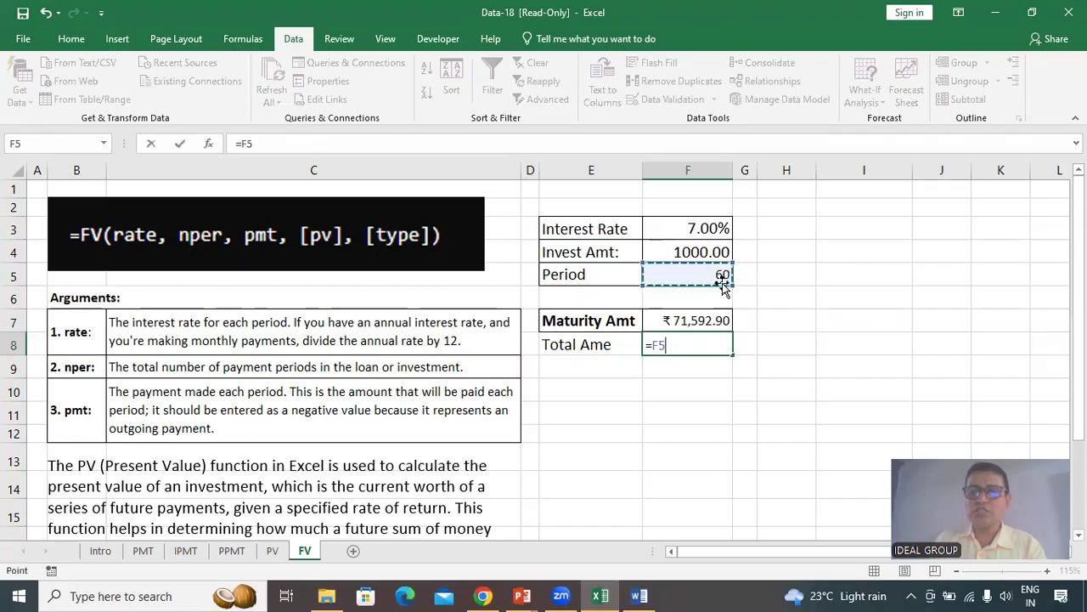
type("*")
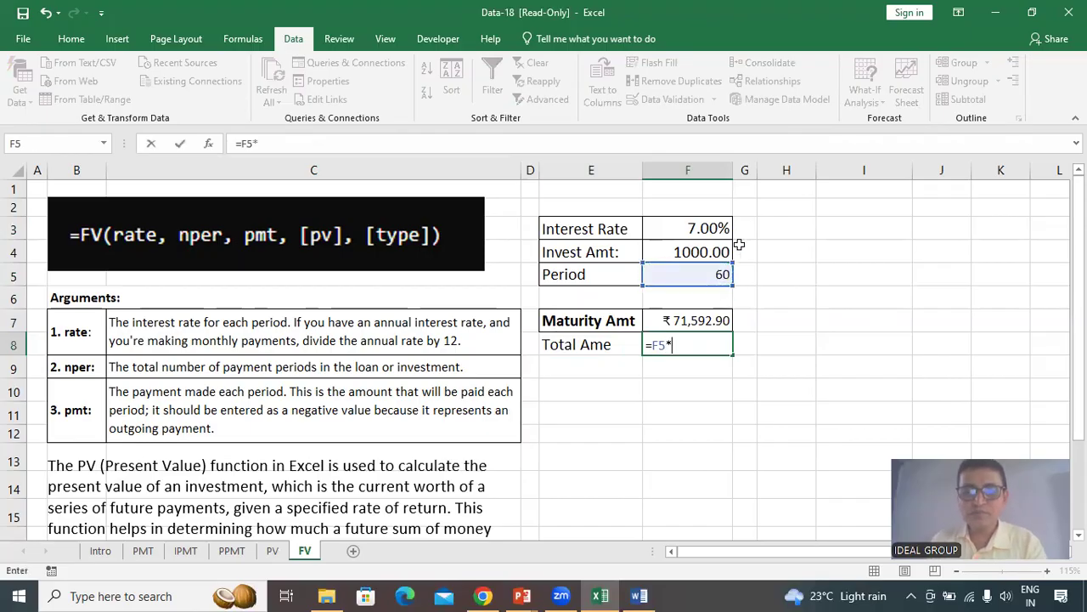
left_click(720, 255)
key("Return")
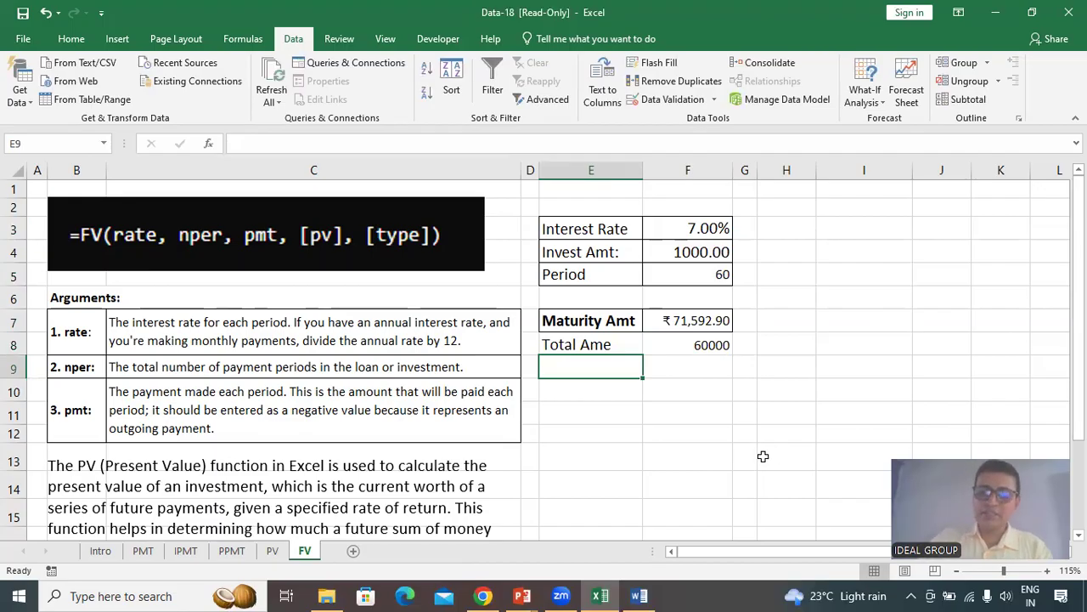
Step: Enter the label Intrest Recived in E9 below the Total Ame row
type("=")
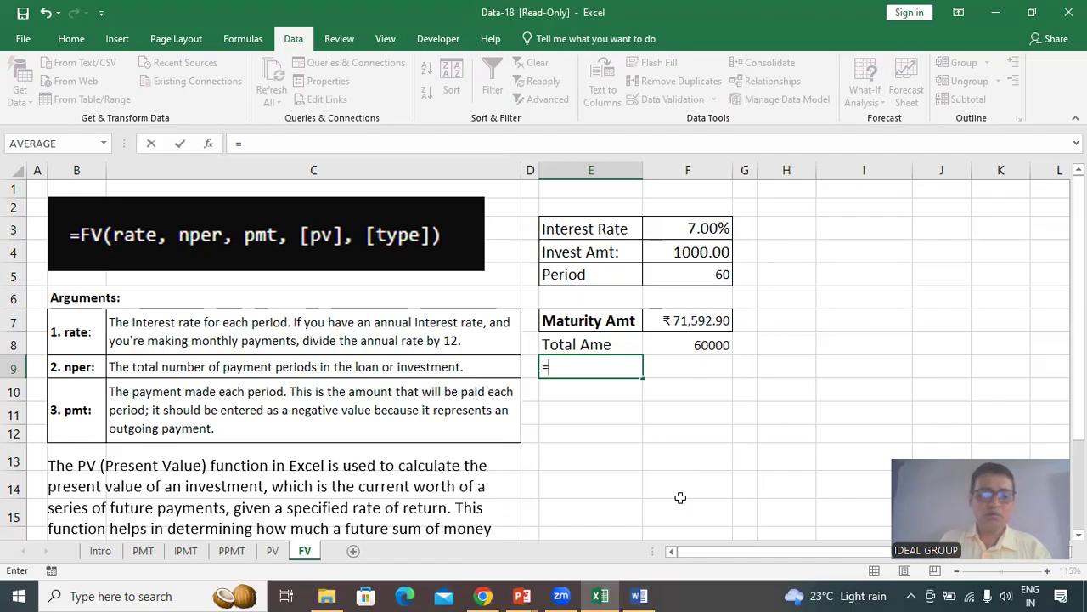
key("Escape")
type("Int")
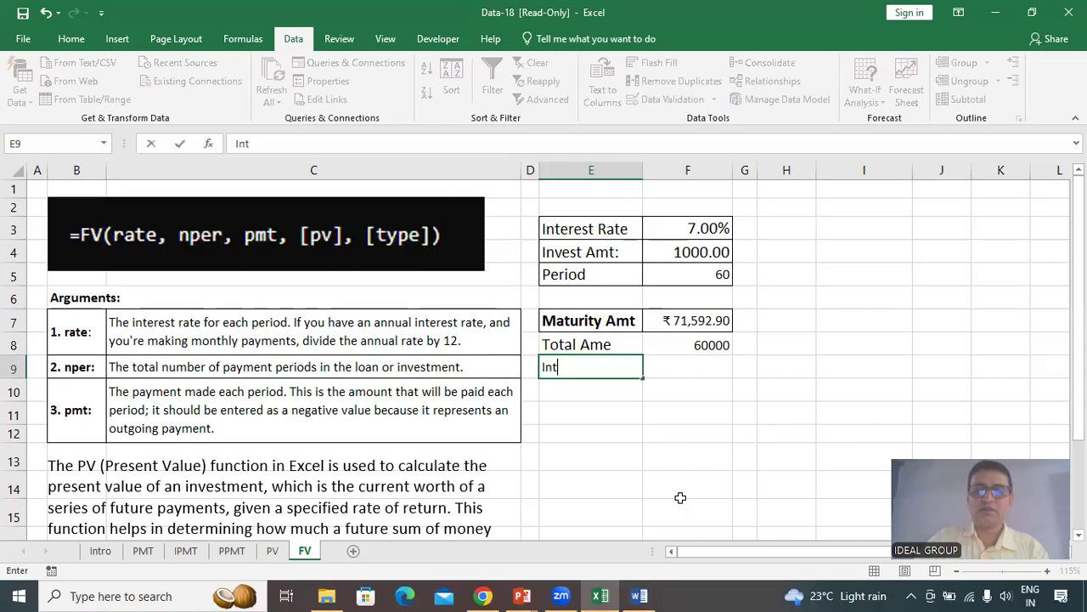
type("rest Recived")
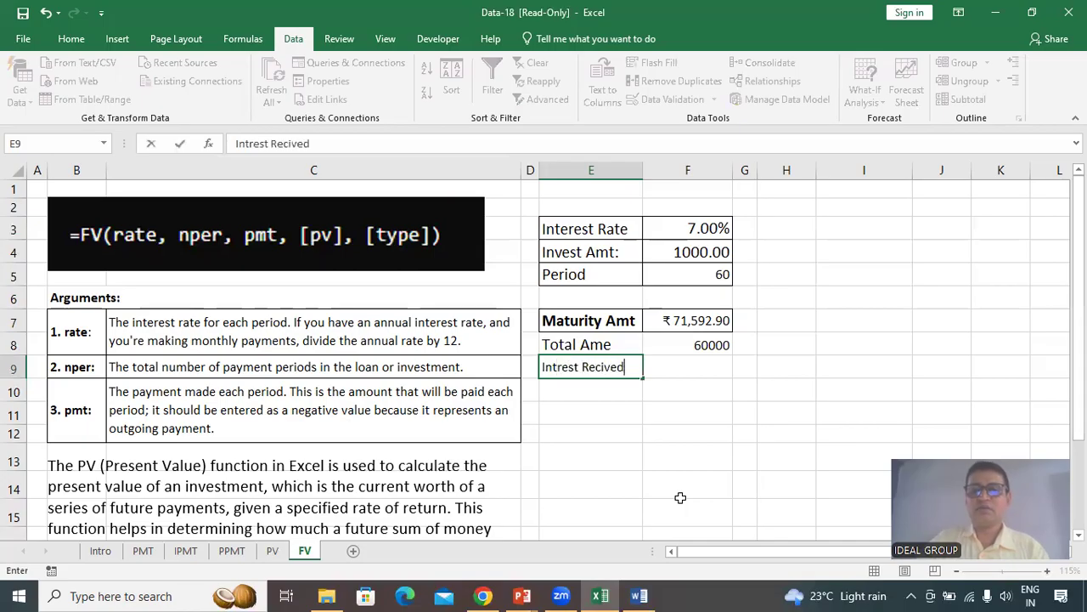
key("Tab")
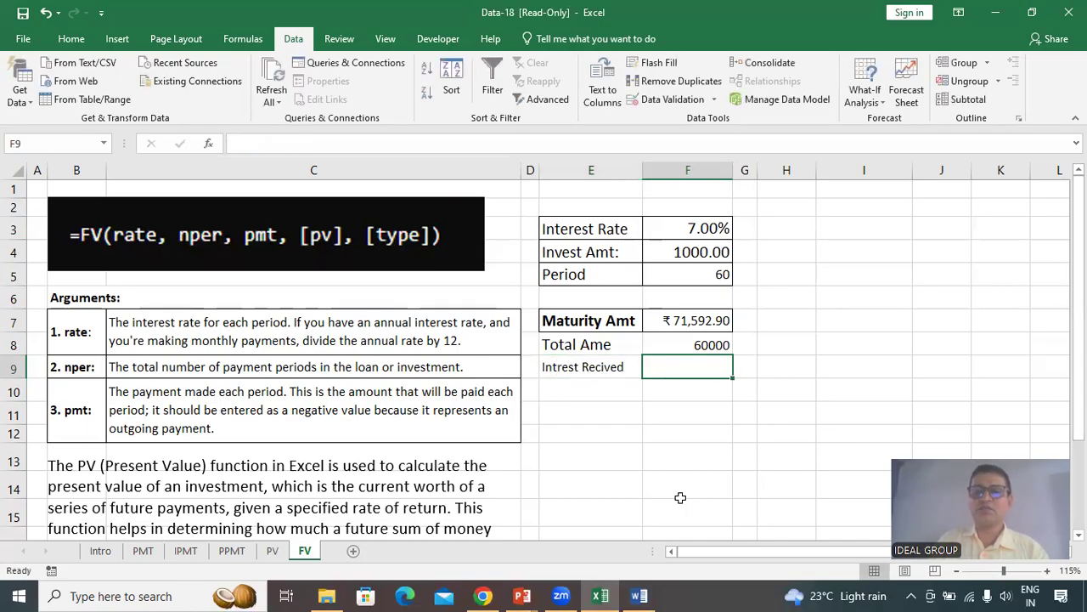
Step: Calculate the interest received in F9 by subtracting the total invested from the maturity amount with =F7-F8
type("=")
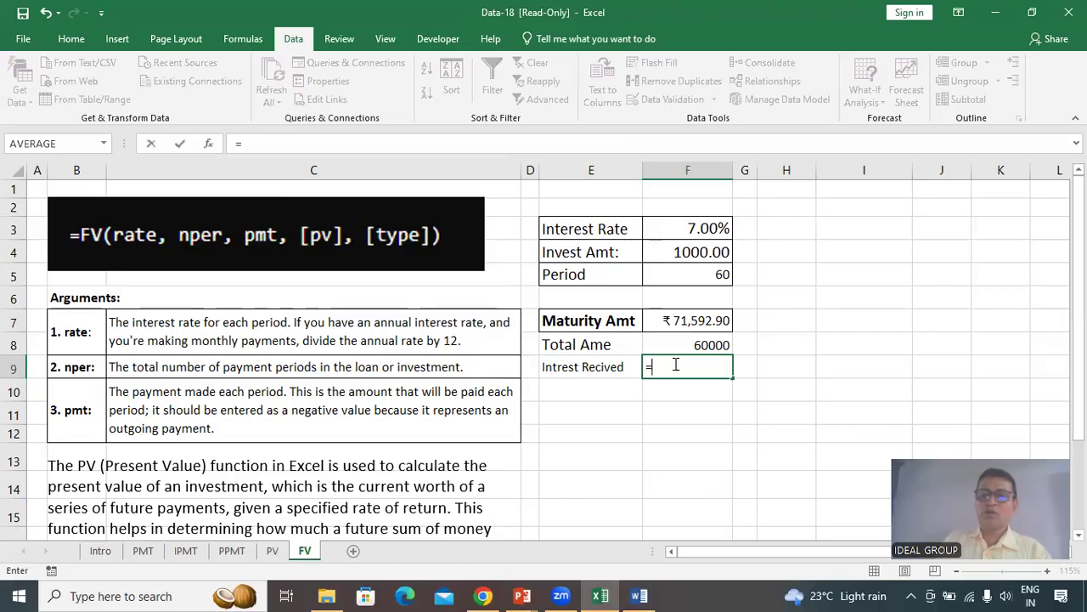
left_click(700, 320)
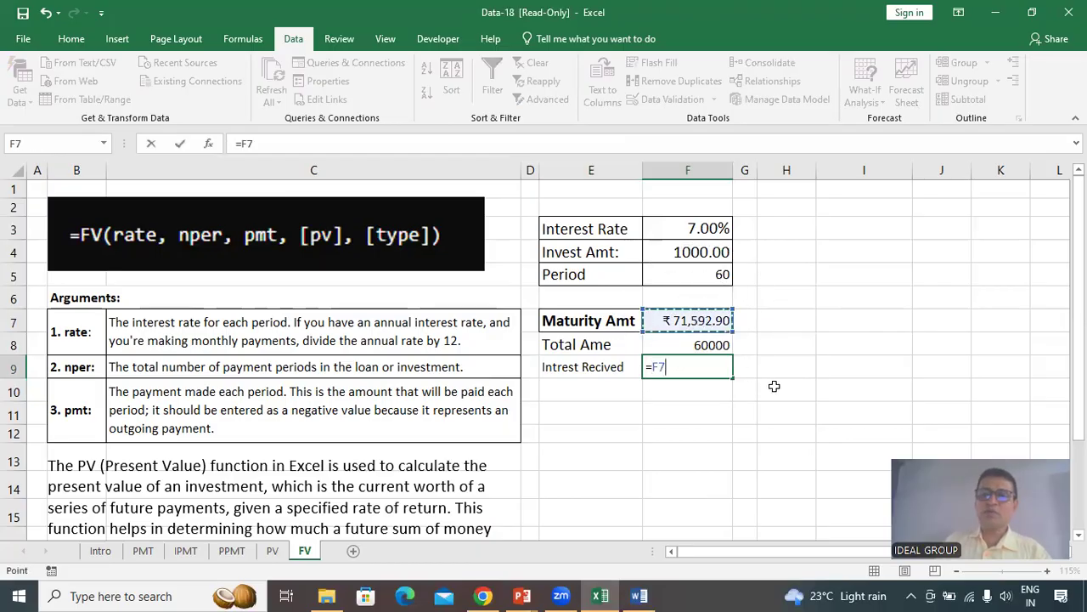
type("-")
left_click(721, 345)
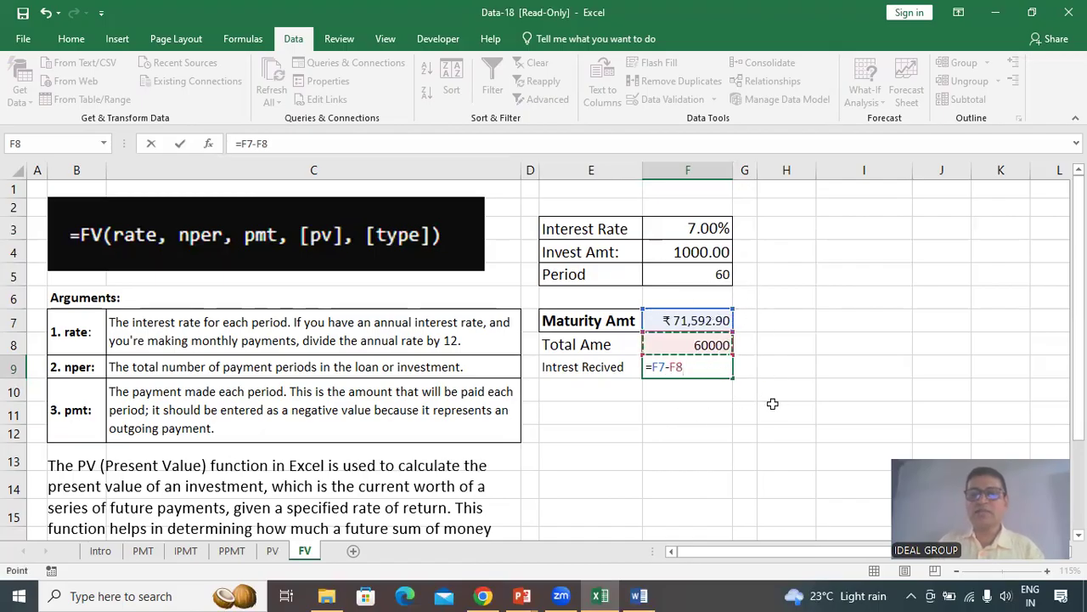
key("Return")
Step: Save the read-only workbook as Copy of Data-18 in the Practical-19 Financial Function folder
mouse_move(633, 584)
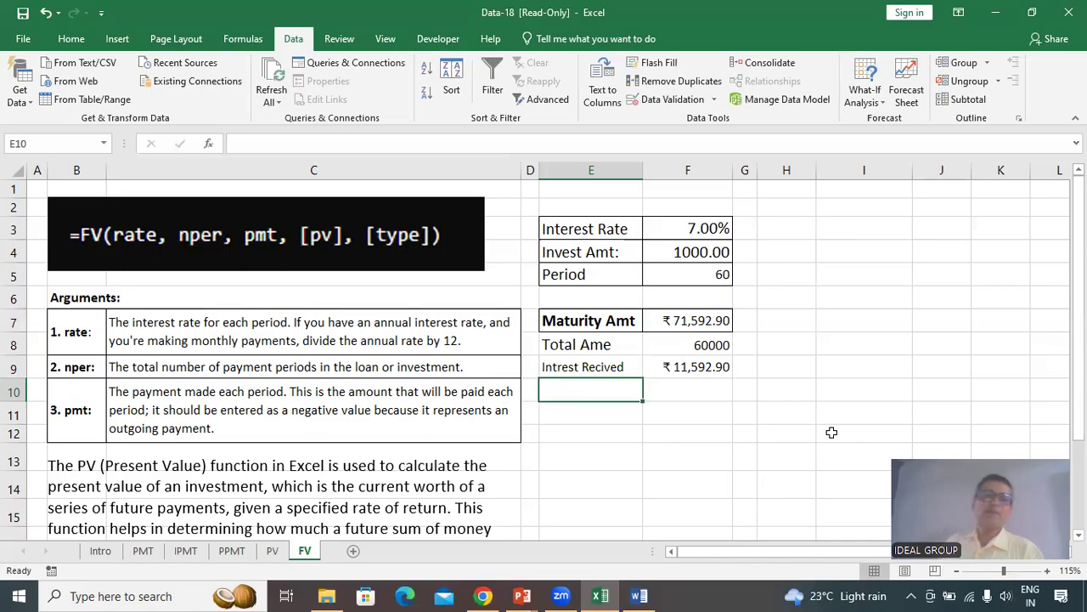
left_click(22, 13)
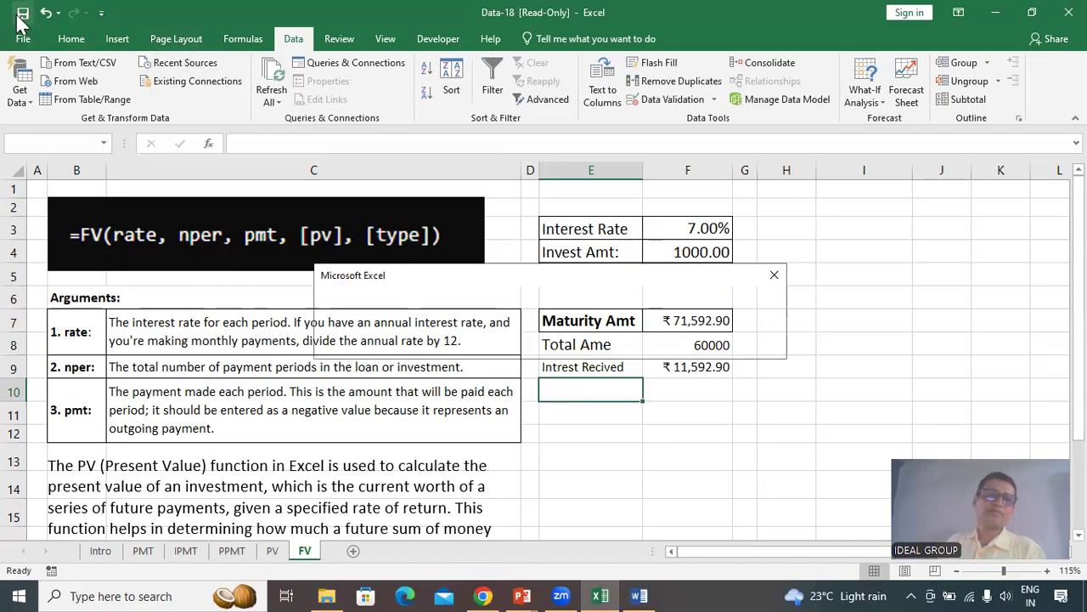
left_click(552, 347)
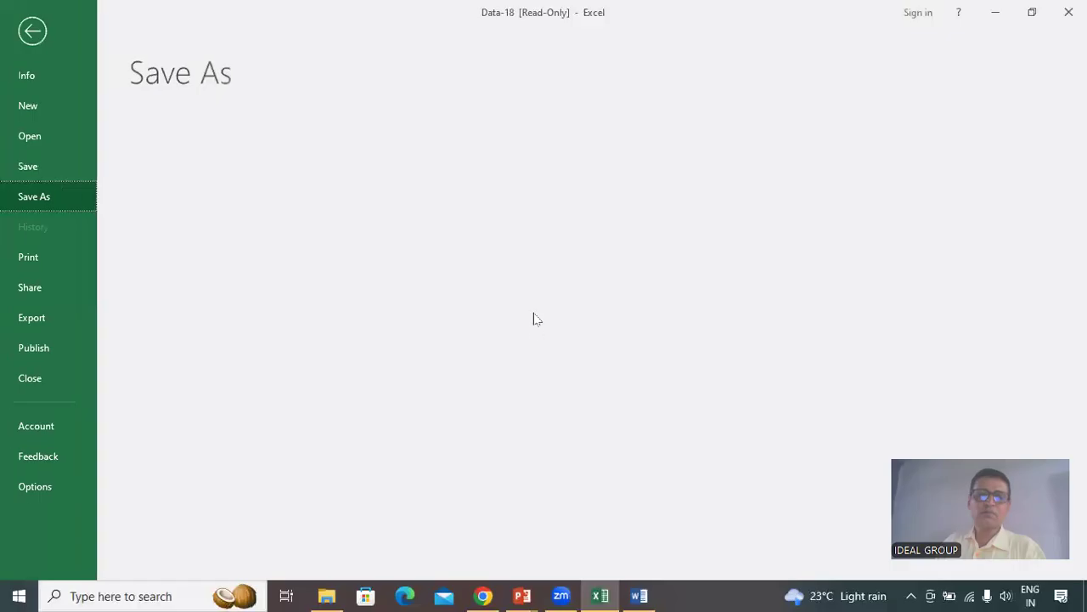
left_click(224, 310)
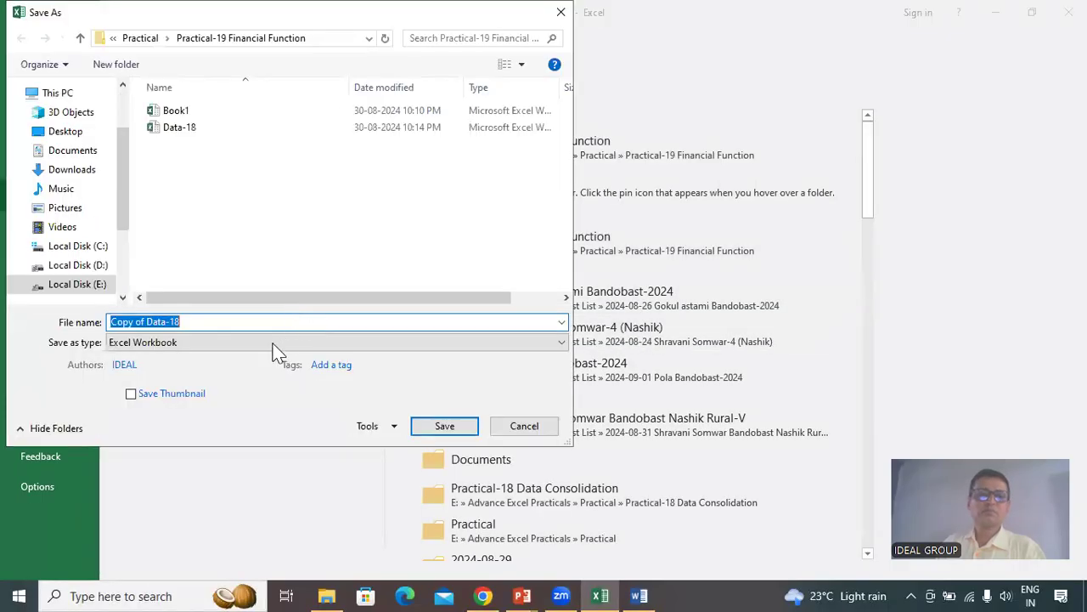
left_click(192, 323)
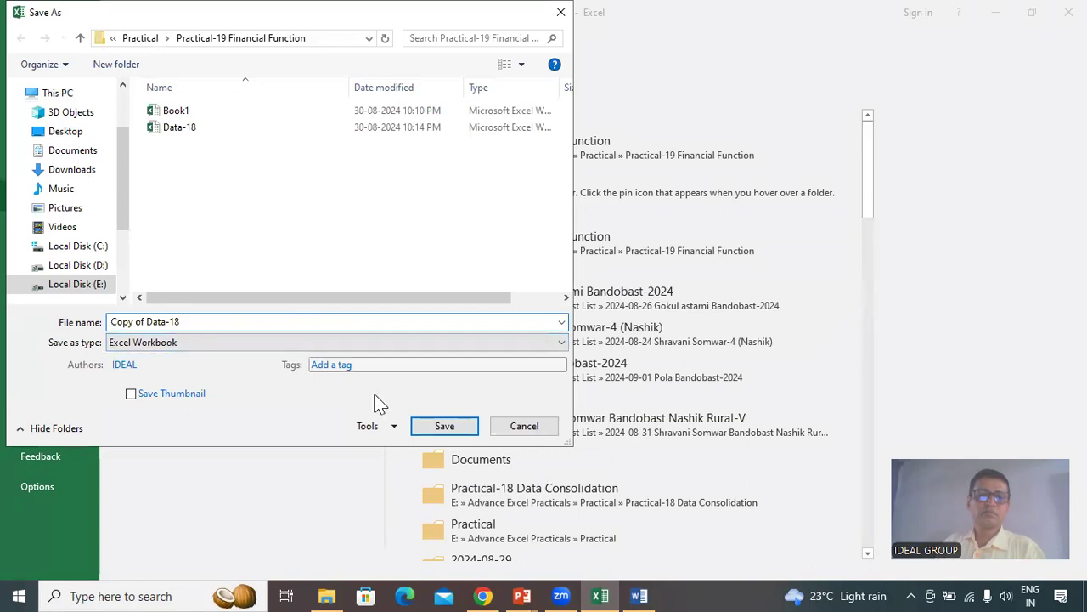
left_click(439, 428)
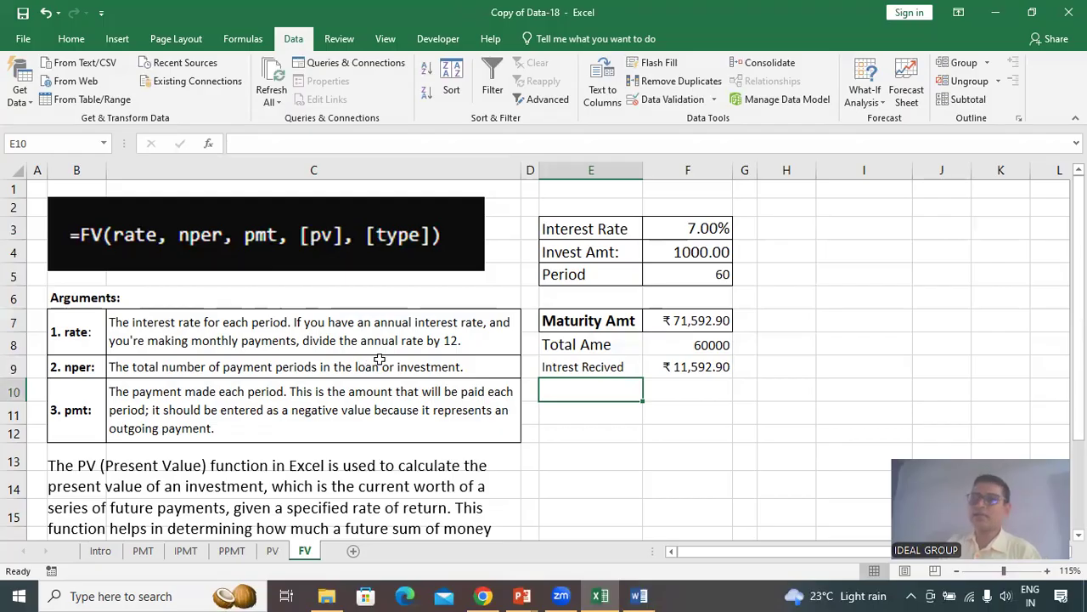
Step: Close the saved workbook and minimize the ChatGPT browser window to return to the Financial Functions slide in PowerPoint
left_click(765, 426)
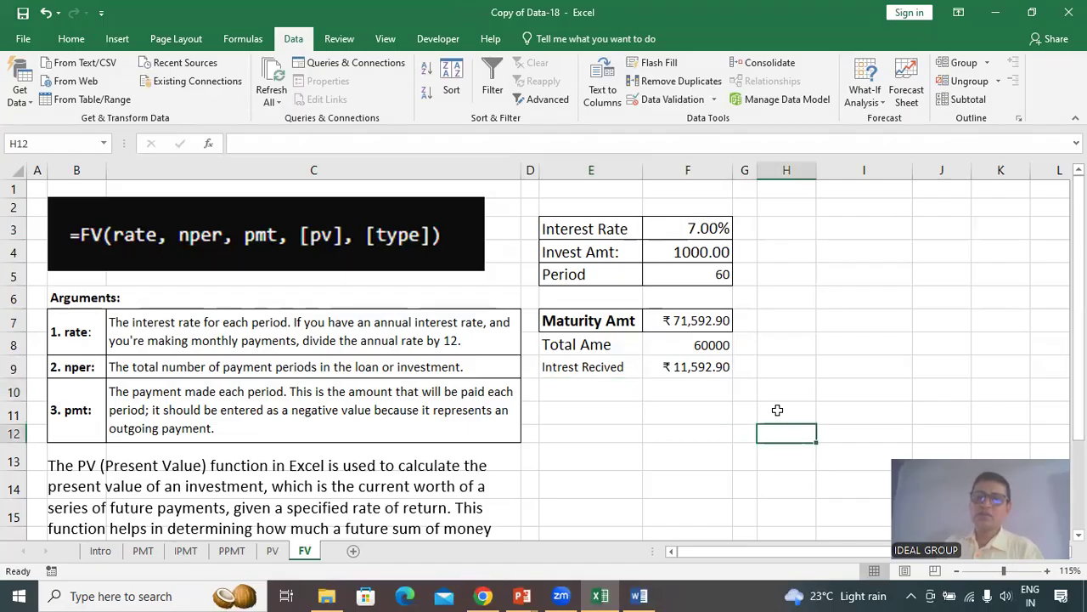
left_click(1066, 12)
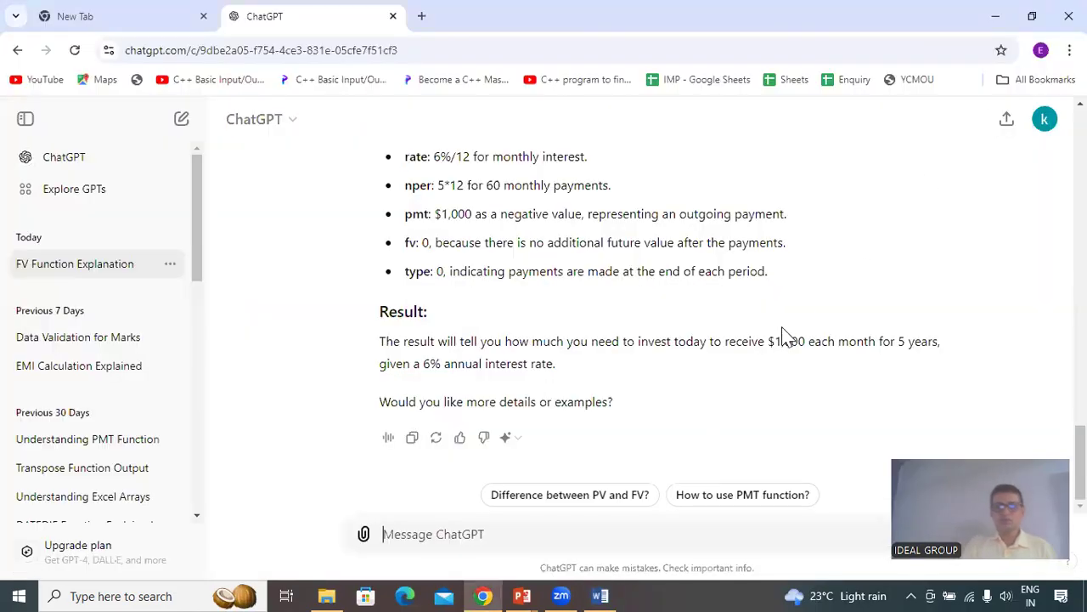
left_click(992, 17)
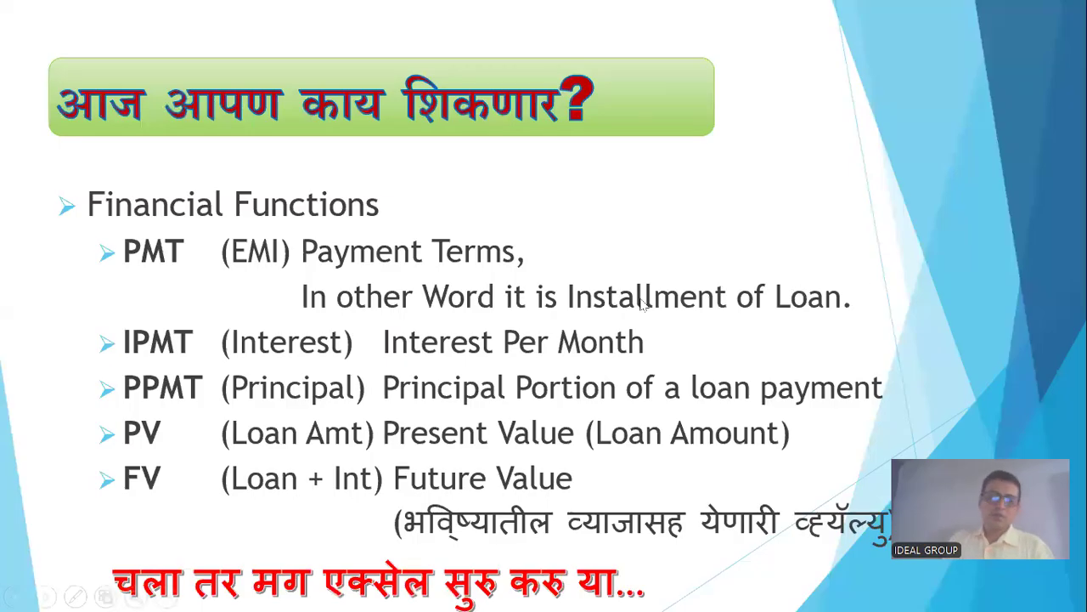